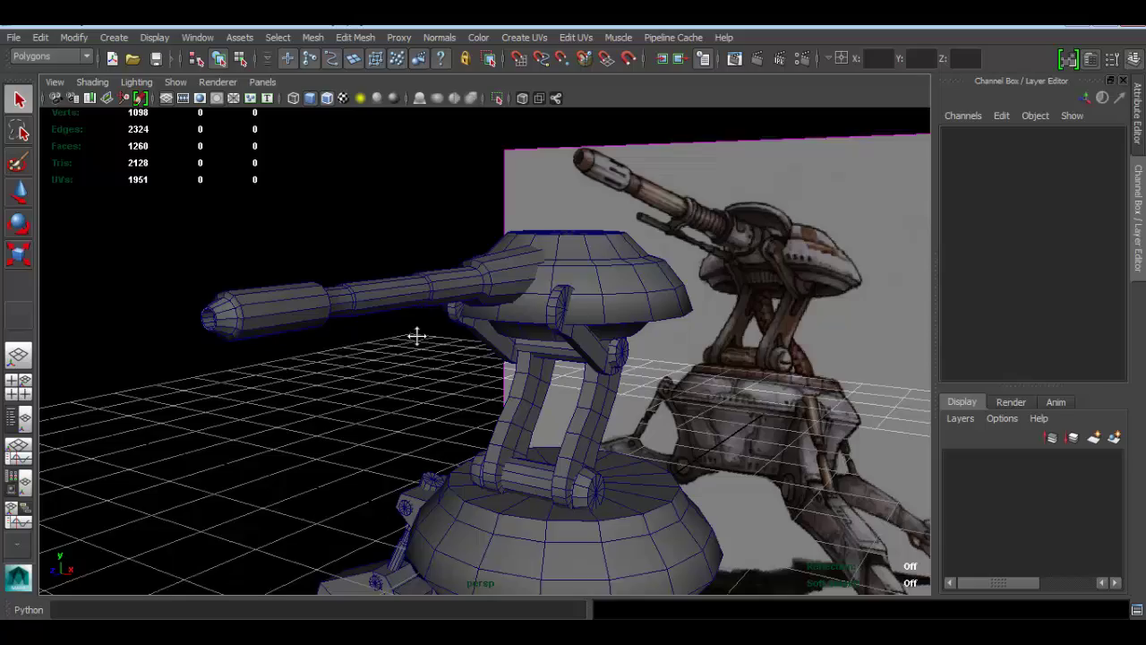
- Duplicate the main gun barrel and move the copy sideways to about -0.837 on Translate X
{"action": "left_click_drag", "start_coordinate": [416, 336], "coordinate": [475, 327], "text": "alt"}
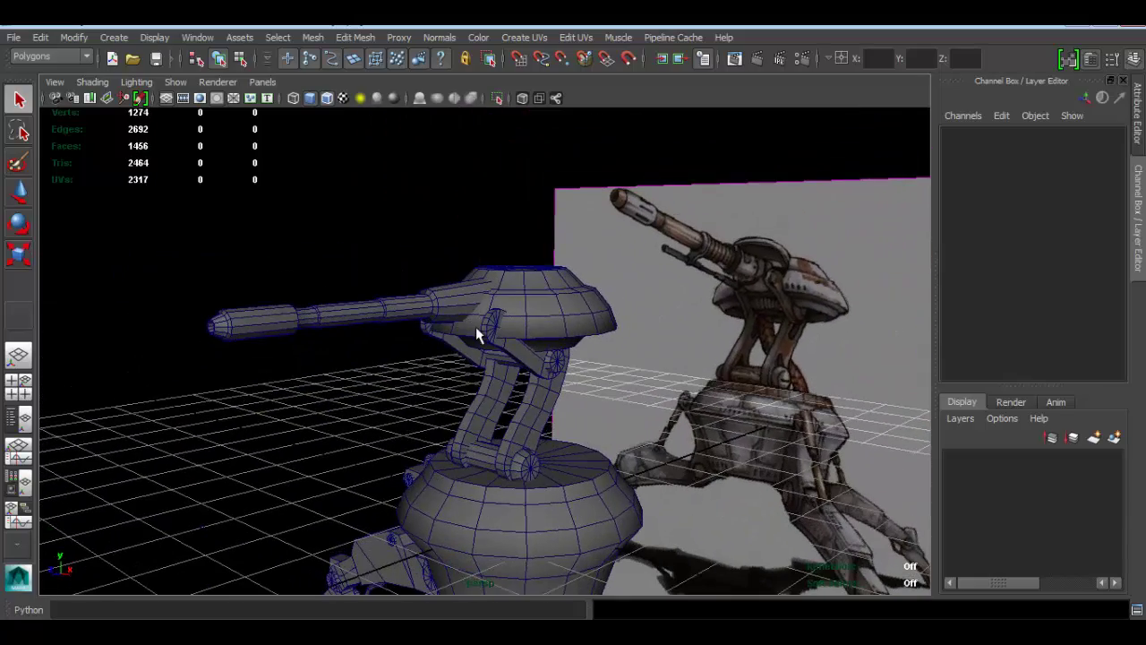
{"action": "right_click_drag", "start_coordinate": [448, 309], "coordinate": [530, 317], "text": "alt"}
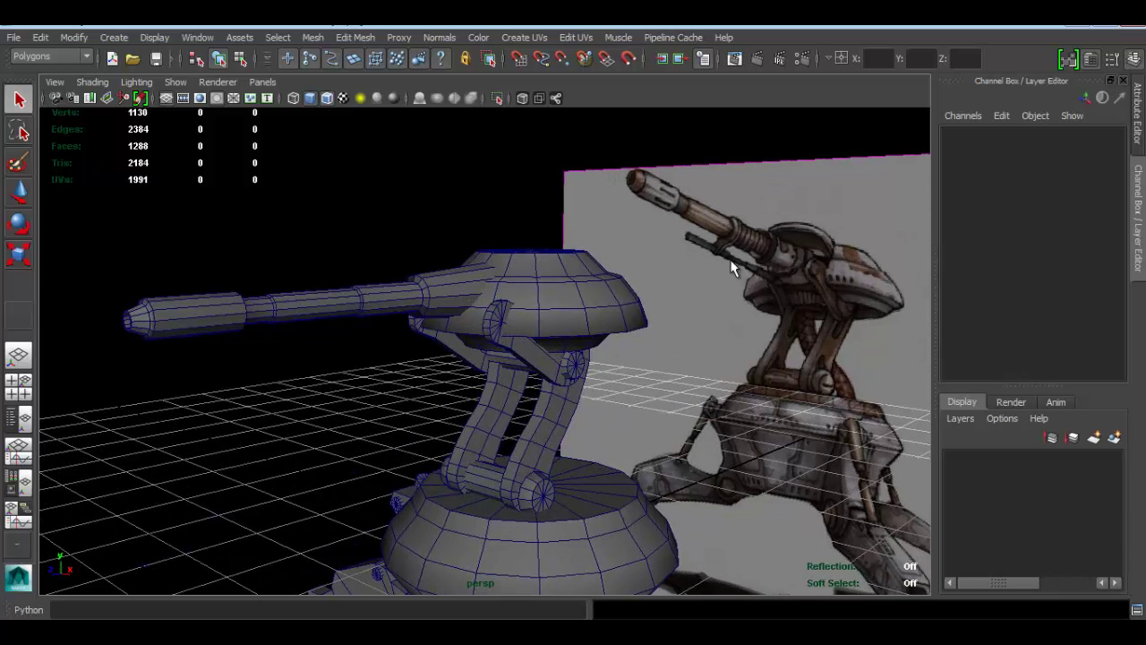
{"action": "left_click_drag", "start_coordinate": [441, 324], "coordinate": [479, 312], "text": "alt"}
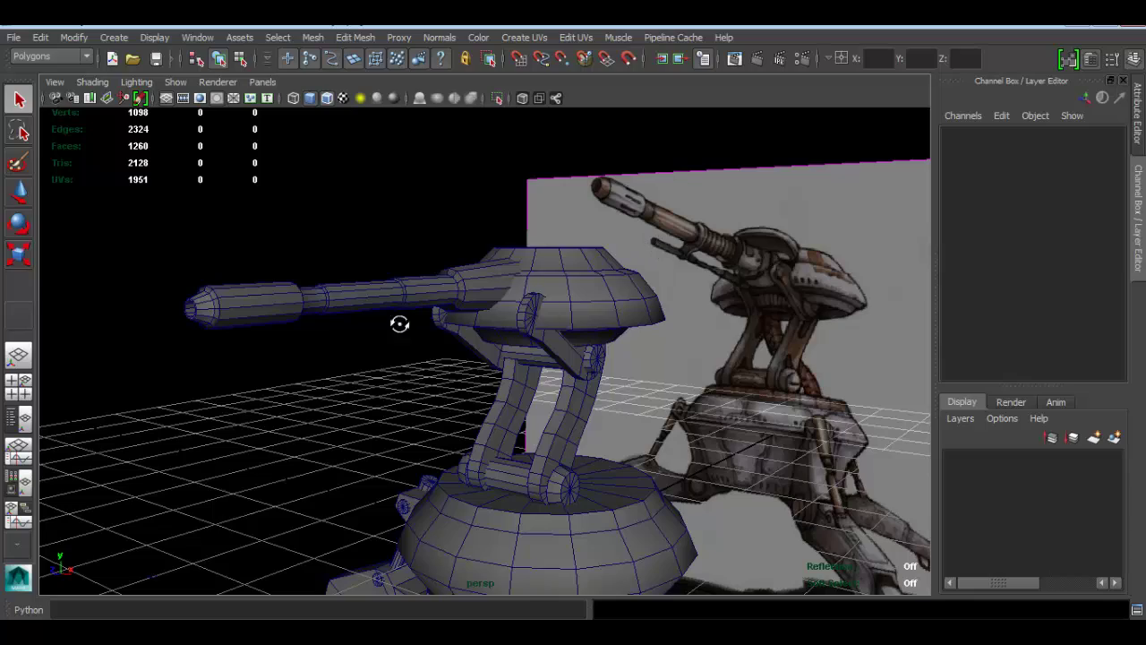
{"action": "left_click_drag", "start_coordinate": [400, 324], "coordinate": [602, 352], "text": "alt"}
{"action": "left_click", "coordinate": [619, 333]}
{"action": "key", "text": "w"}
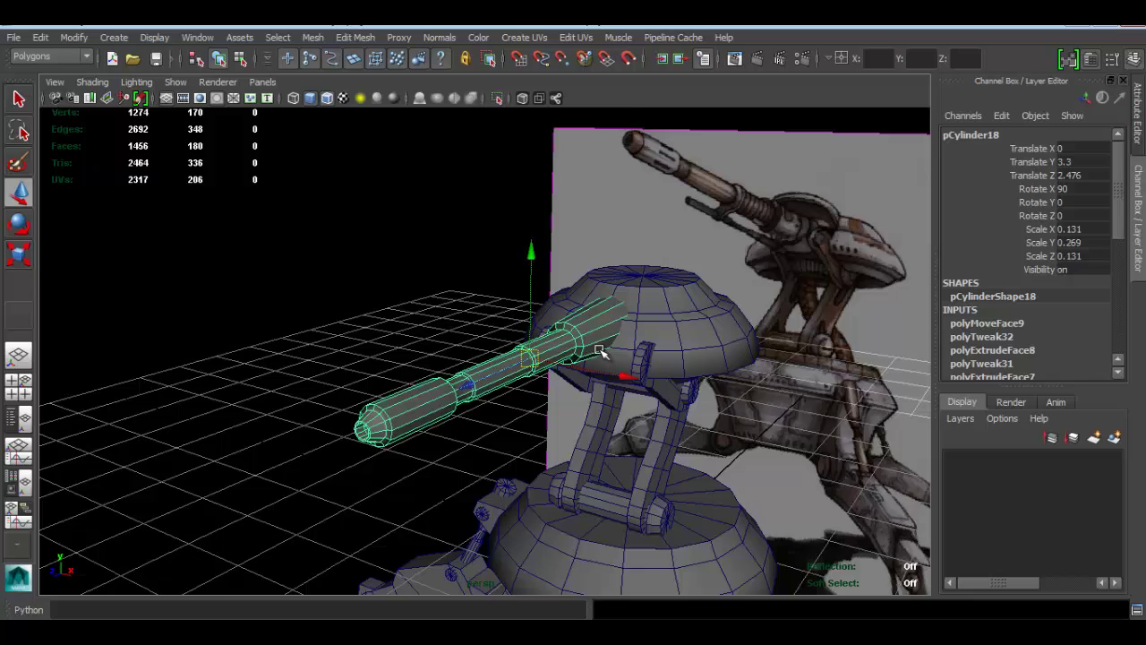
{"action": "scroll", "coordinate": [600, 352], "scroll_direction": "up", "scroll_amount": 2}
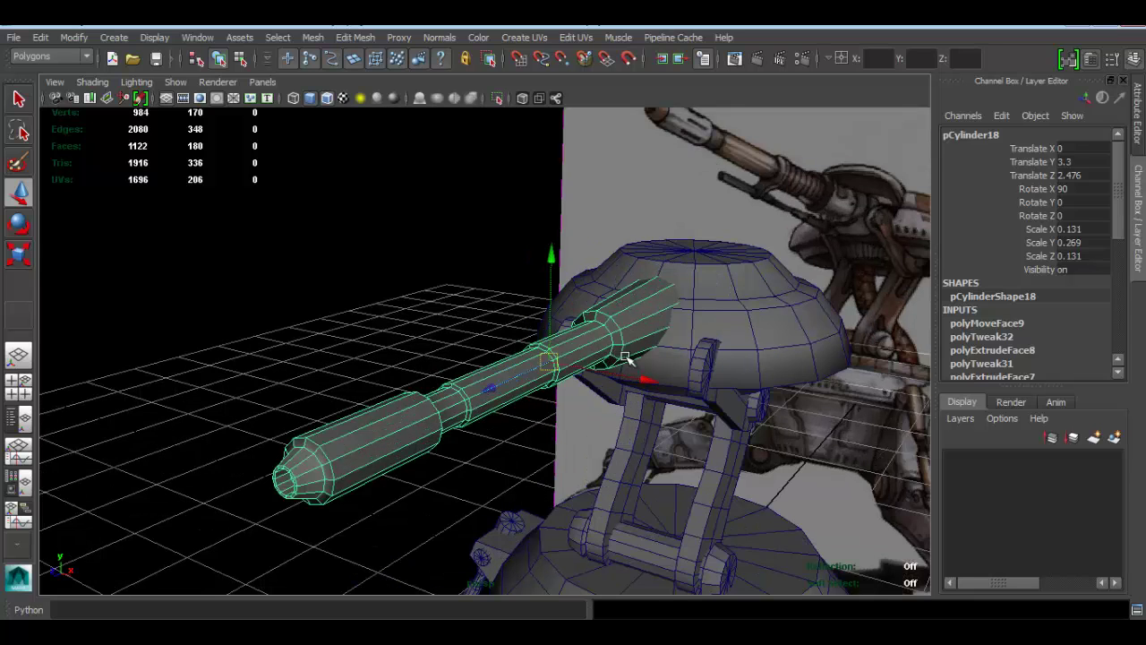
{"action": "key", "text": "ctrl+d"}
{"action": "left_click_drag", "start_coordinate": [644, 376], "coordinate": [534, 337]}
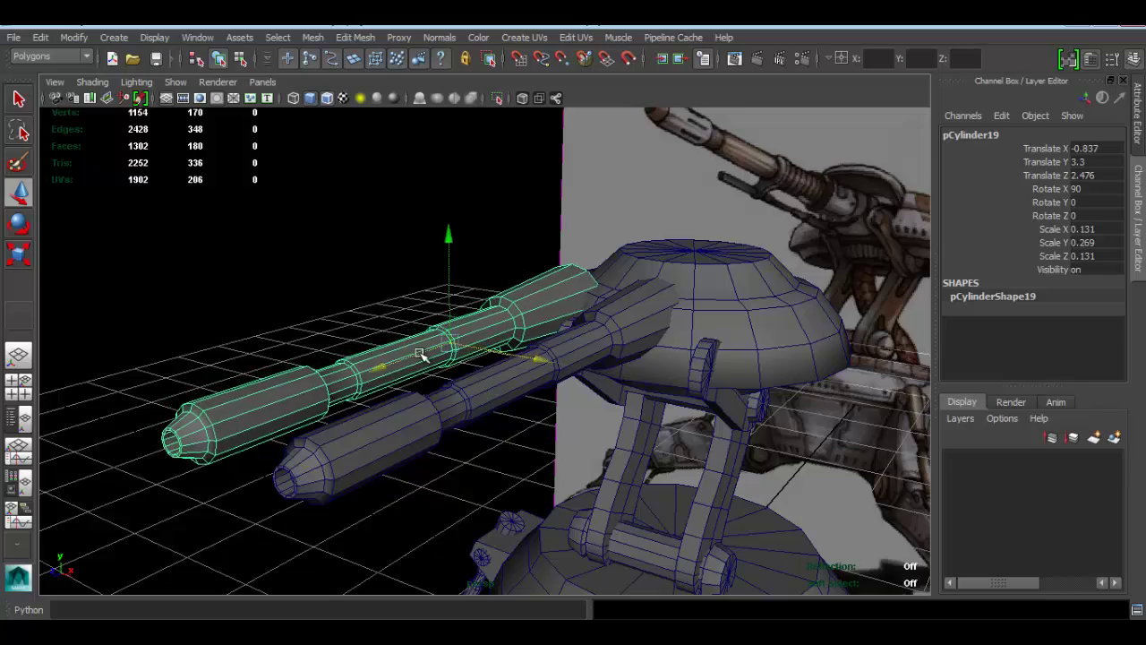
- Select the edge loops forming the stepped rings along the copied barrel and at its nose taper, and delete them
{"action": "left_click_drag", "start_coordinate": [428, 354], "coordinate": [548, 378], "text": "alt"}
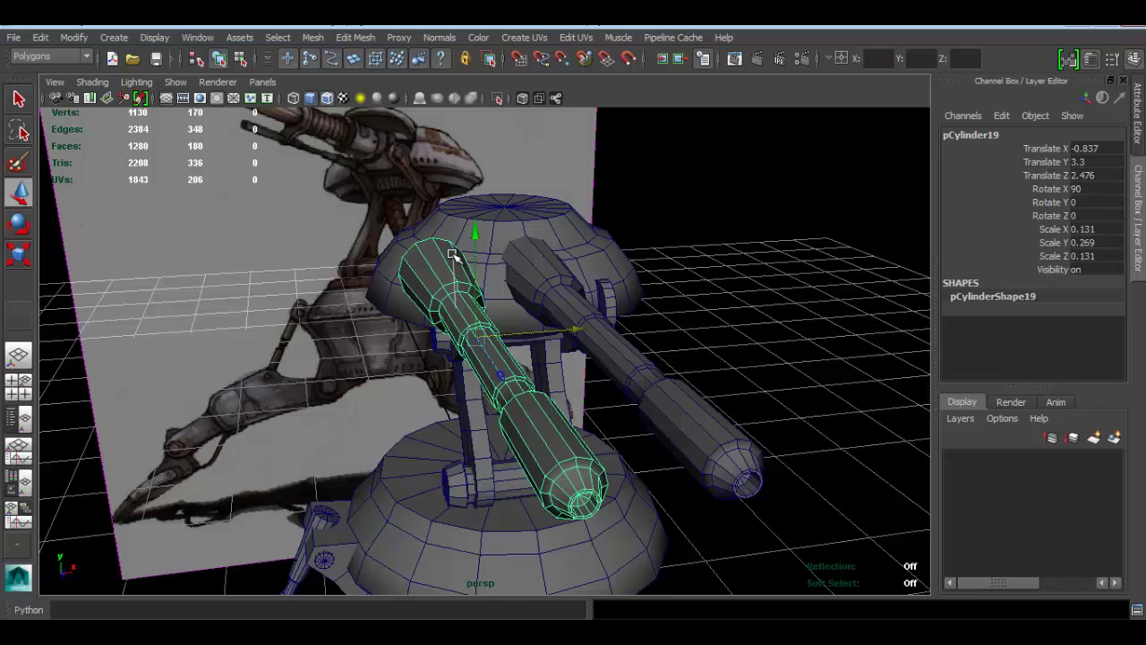
{"action": "right_click_drag", "start_coordinate": [455, 270], "coordinate": [447, 238]}
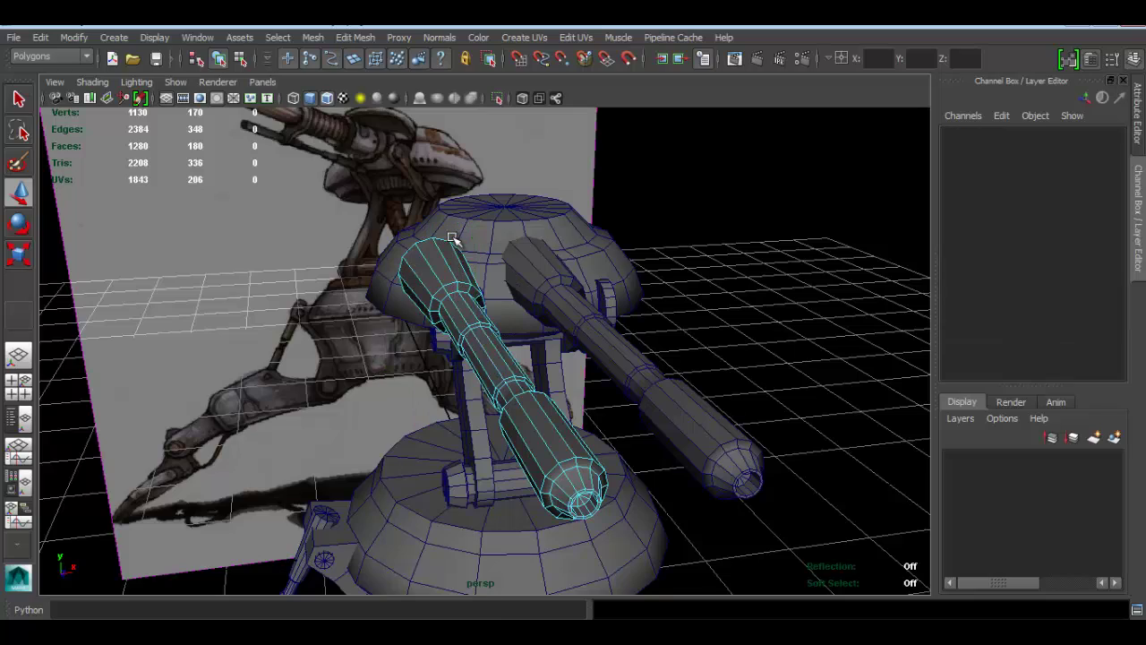
{"action": "left_click_drag", "start_coordinate": [586, 369], "coordinate": [320, 320], "text": "alt"}
{"action": "double_click", "coordinate": [318, 315]}
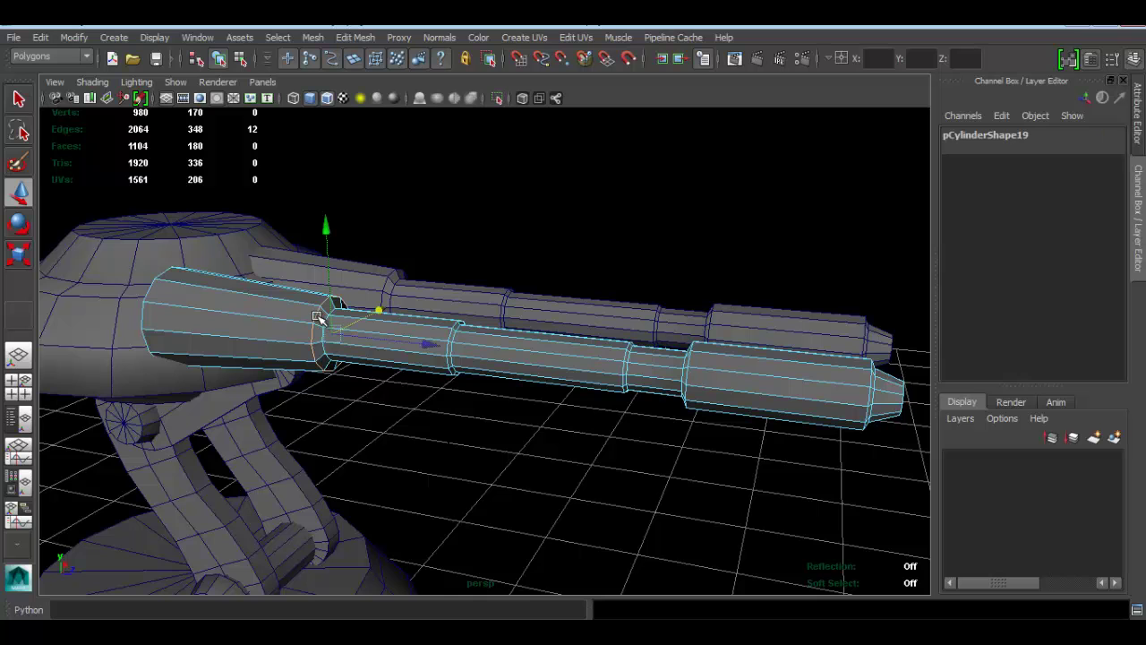
{"action": "scroll", "coordinate": [363, 324], "scroll_direction": "up", "scroll_amount": 3}
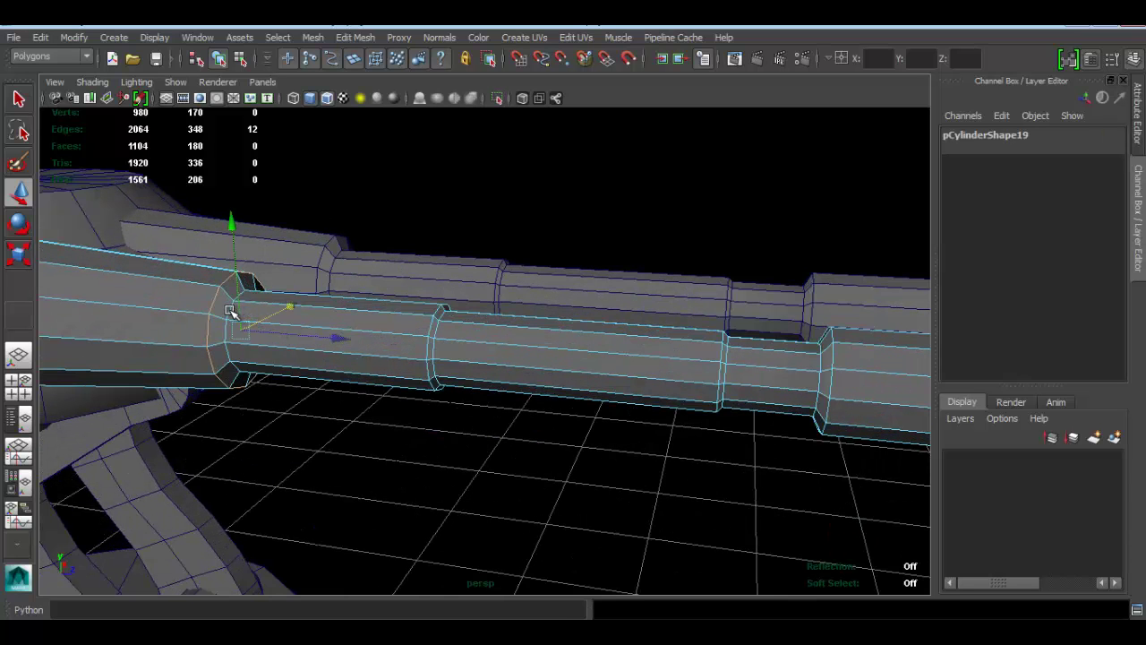
{"action": "double_click", "coordinate": [479, 327], "text": "shift"}
{"action": "left_click_drag", "start_coordinate": [256, 322], "coordinate": [332, 394], "text": "alt"}
{"action": "middle_click_drag", "start_coordinate": [331, 394], "coordinate": [483, 448], "text": "alt"}
{"action": "scroll", "coordinate": [317, 373], "scroll_direction": "up", "scroll_amount": 4}
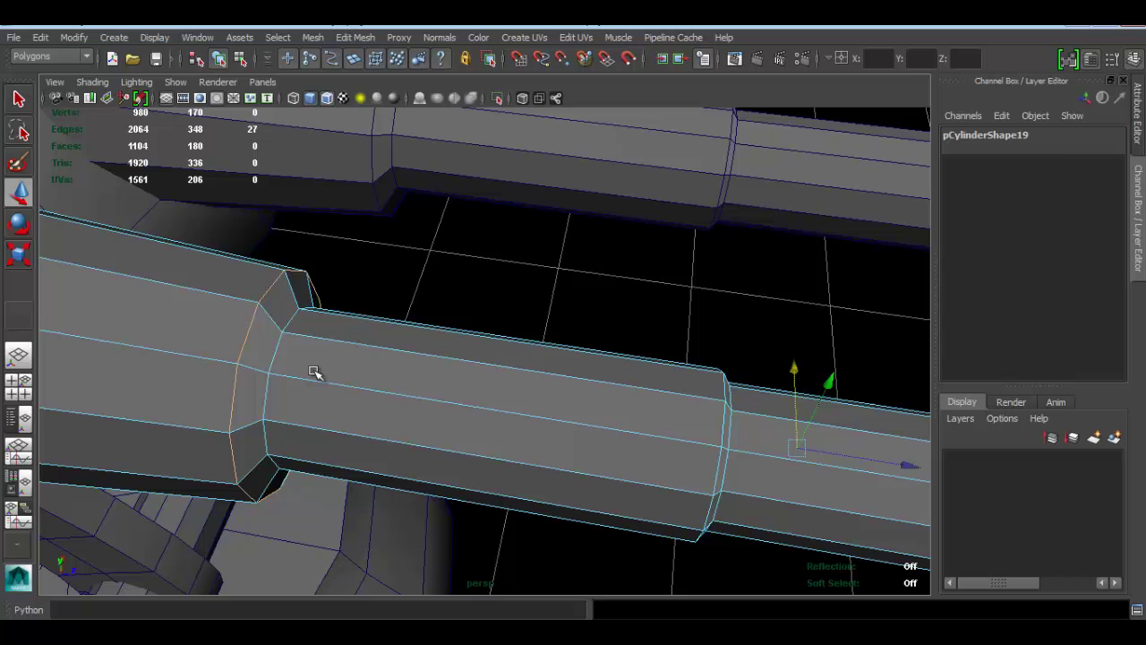
{"action": "double_click", "coordinate": [252, 319]}
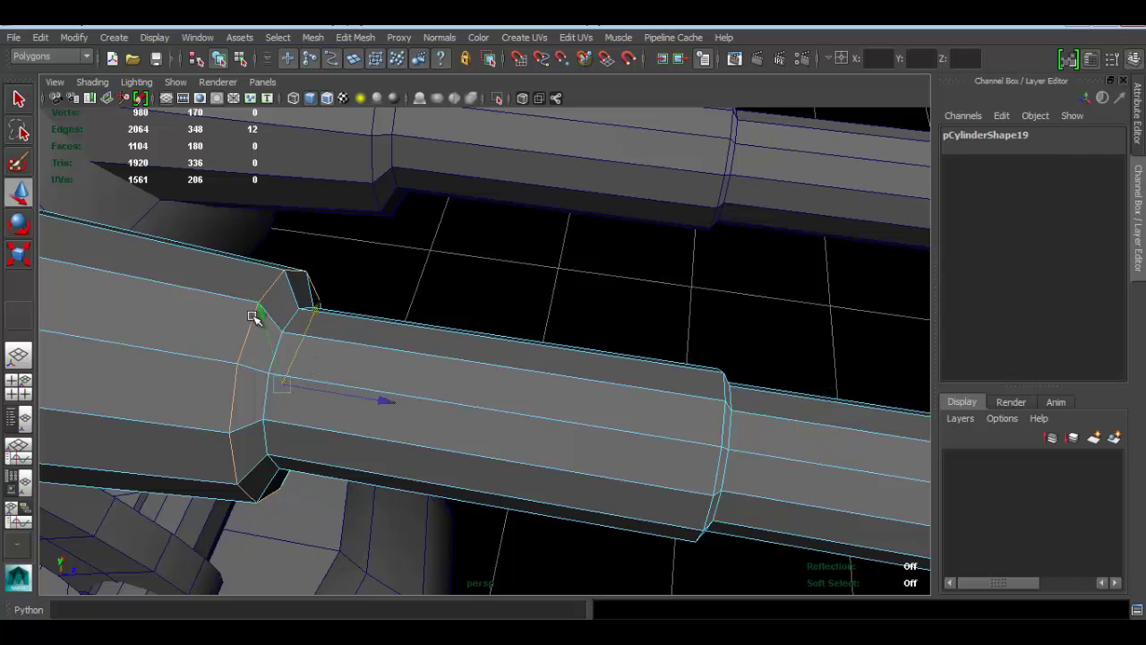
{"action": "double_click", "coordinate": [266, 394], "text": "shift"}
{"action": "middle_click_drag", "start_coordinate": [599, 419], "coordinate": [397, 371], "text": "alt"}
{"action": "left_click_drag", "start_coordinate": [397, 371], "coordinate": [475, 388], "text": "alt"}
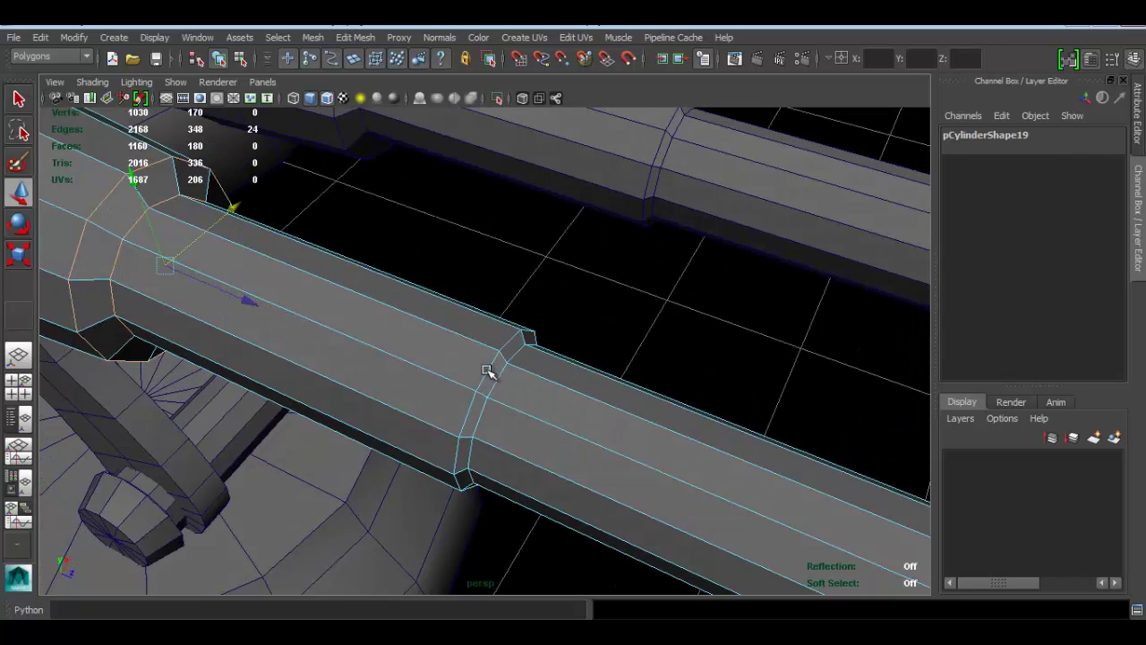
{"action": "double_click", "coordinate": [491, 374], "text": "shift"}
{"action": "double_click", "coordinate": [489, 376], "text": "ctrl"}
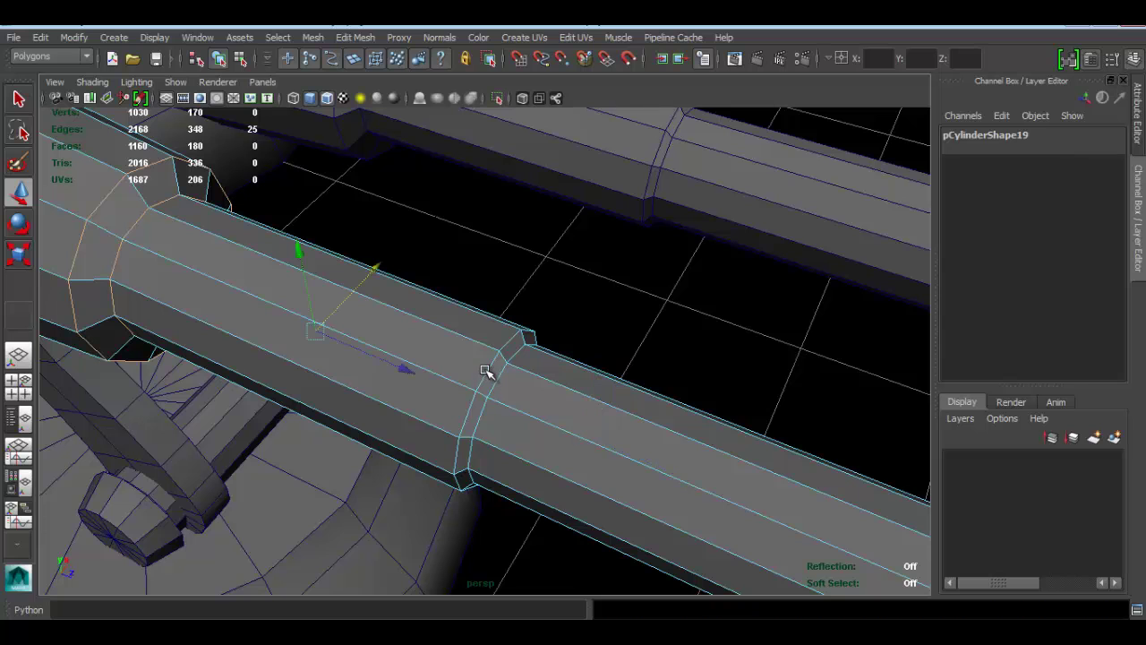
{"action": "double_click", "coordinate": [492, 385], "text": "shift"}
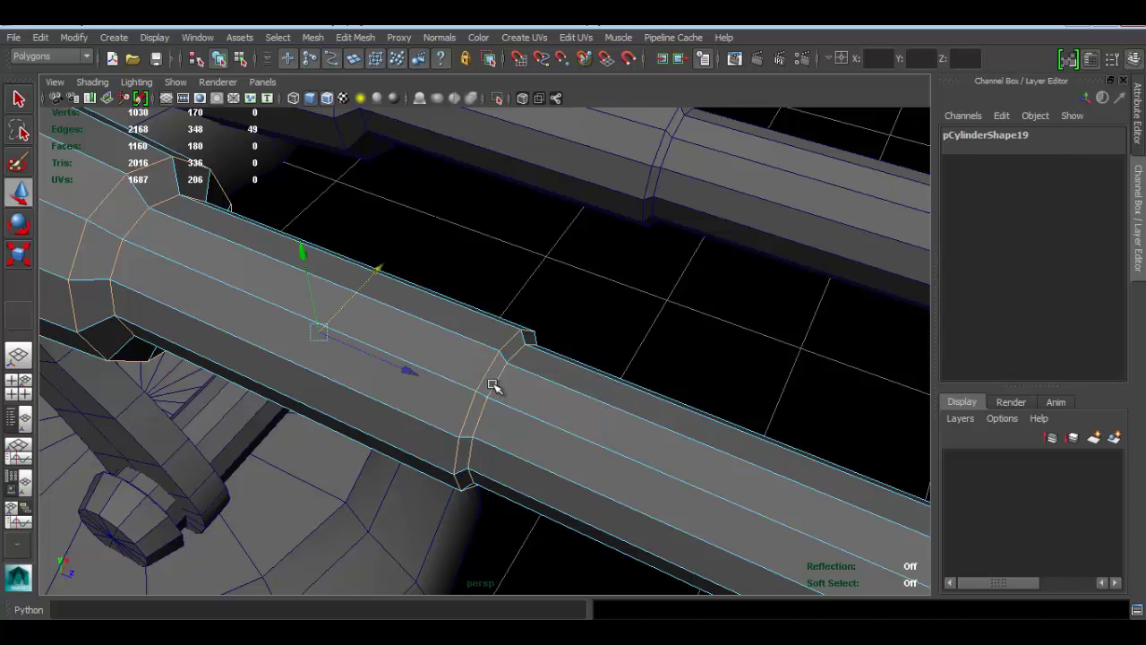
{"action": "left_click_drag", "start_coordinate": [493, 385], "coordinate": [616, 303], "text": "alt"}
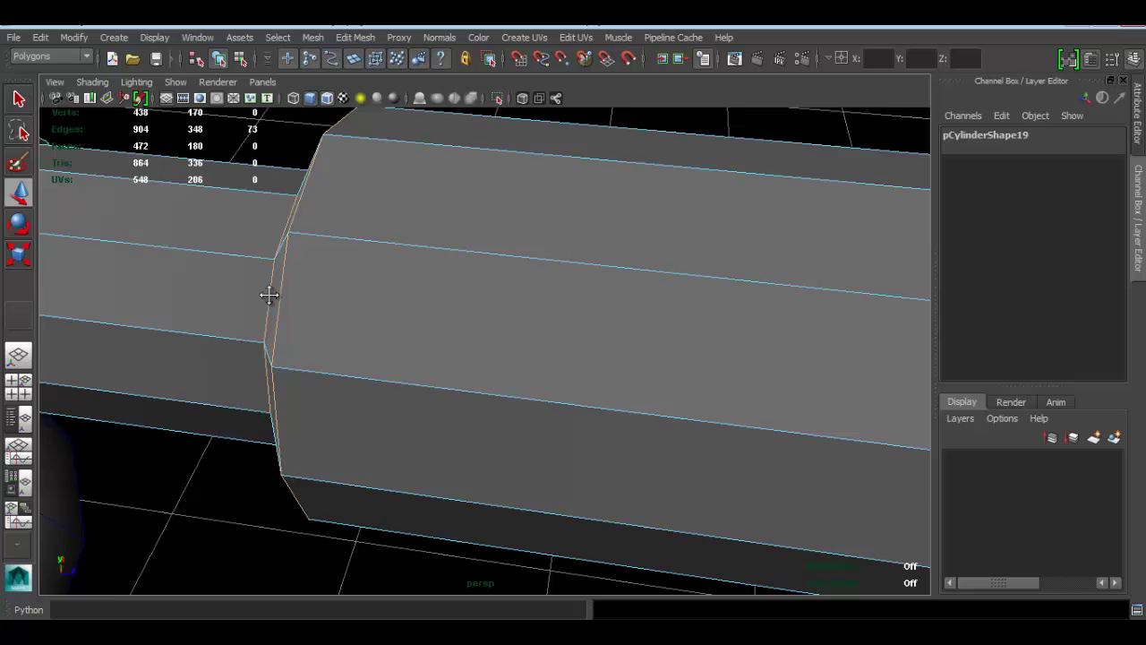
{"action": "middle_click_drag", "start_coordinate": [269, 294], "coordinate": [586, 387], "text": "alt"}
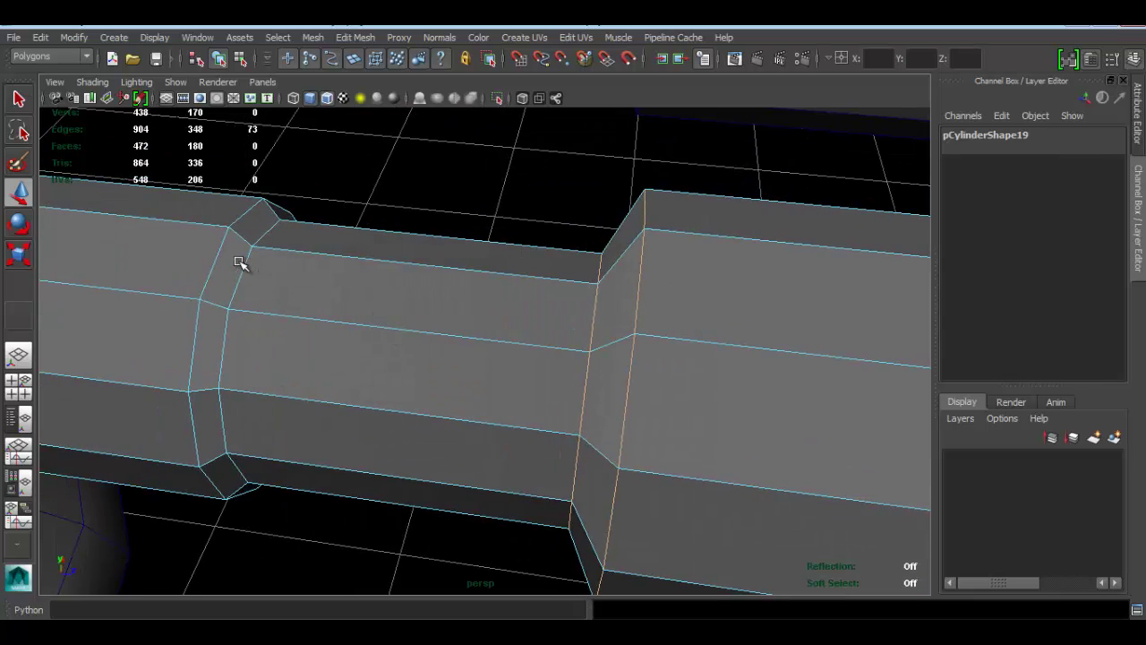
{"action": "double_click", "coordinate": [243, 266], "text": "shift"}
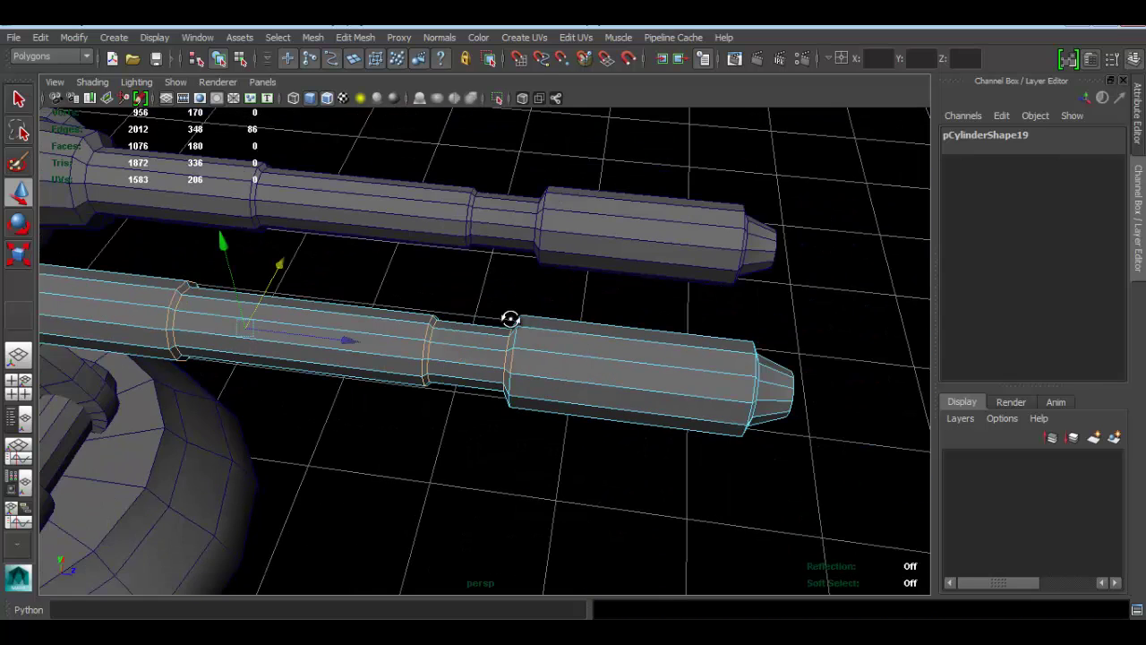
{"action": "left_click_drag", "start_coordinate": [510, 319], "coordinate": [451, 305], "text": "alt"}
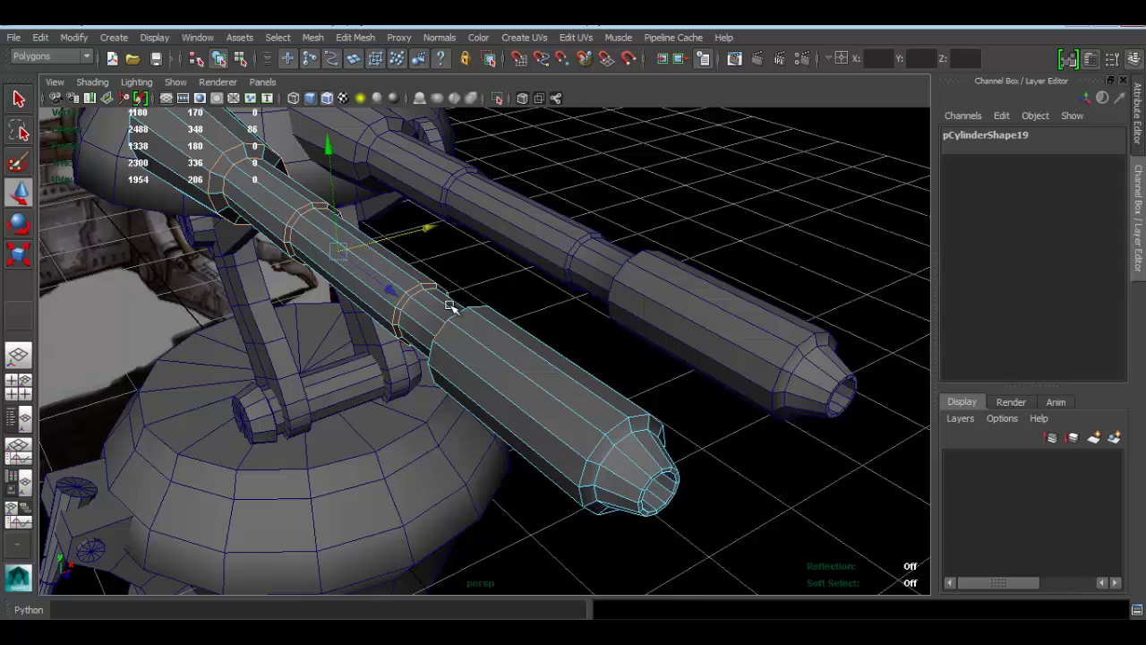
{"action": "middle_click_drag", "start_coordinate": [519, 355], "coordinate": [448, 307], "text": "alt"}
{"action": "right_click_drag", "start_coordinate": [510, 325], "coordinate": [388, 341], "text": "alt"}
{"action": "double_click", "coordinate": [574, 404], "text": "shift"}
{"action": "left_click_drag", "start_coordinate": [388, 340], "coordinate": [349, 383], "text": "alt"}
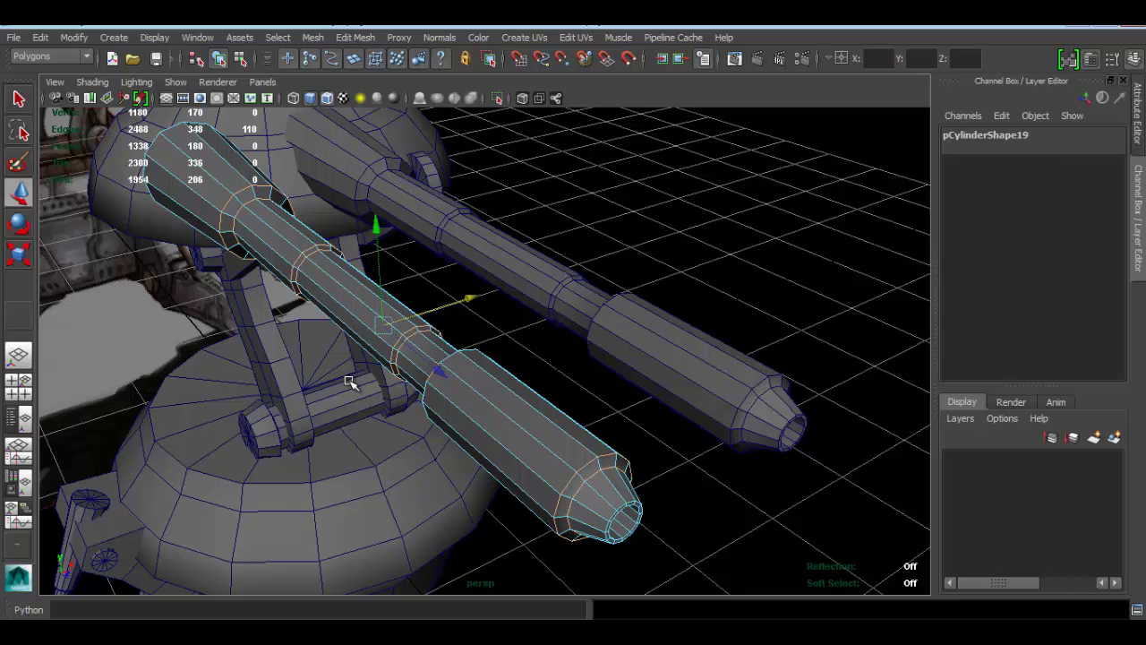
{"action": "key", "text": "Delete"}
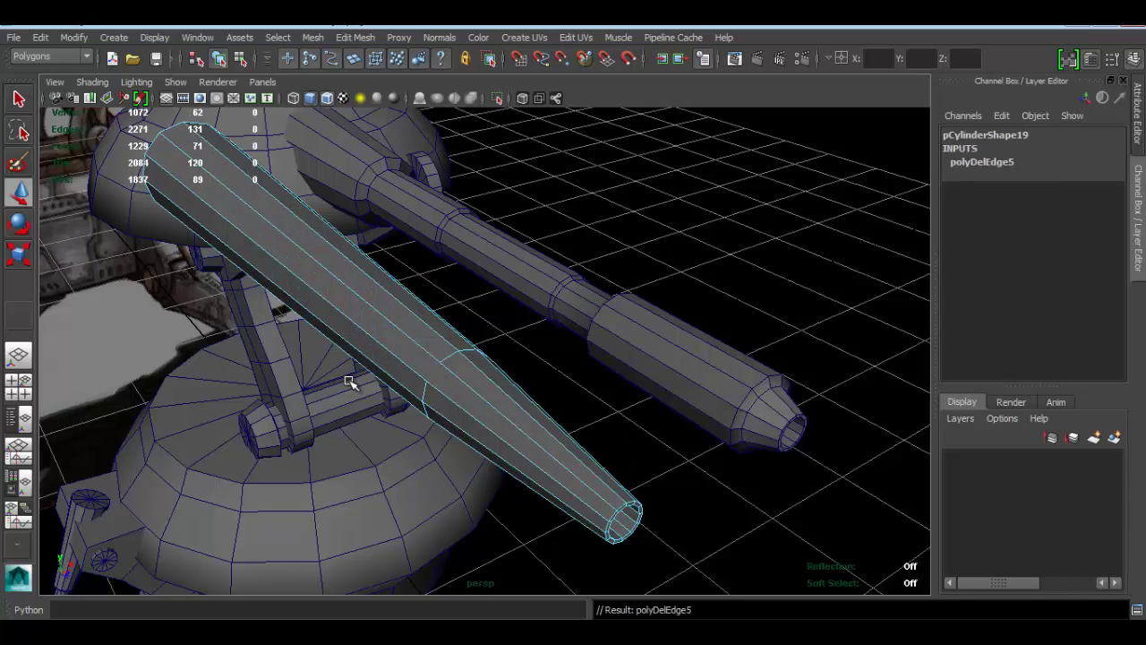
- Delete the leftover mid-barrel loop and the muzzle rim loops of the copy, reducing it to a plain capped cylinder
{"action": "double_click", "coordinate": [455, 359]}
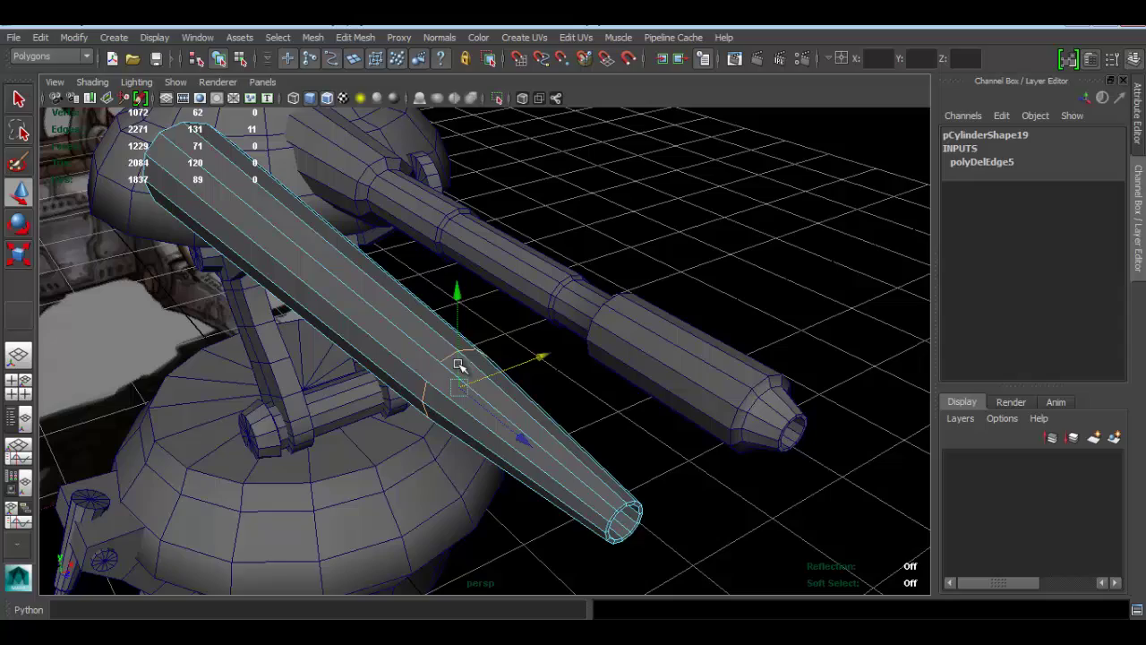
{"action": "key", "text": "Delete"}
{"action": "left_click_drag", "start_coordinate": [379, 339], "coordinate": [324, 295], "text": "alt"}
{"action": "left_click_drag", "start_coordinate": [472, 352], "coordinate": [483, 376], "text": "alt"}
{"action": "right_click_drag", "start_coordinate": [483, 376], "coordinate": [532, 420], "text": "alt"}
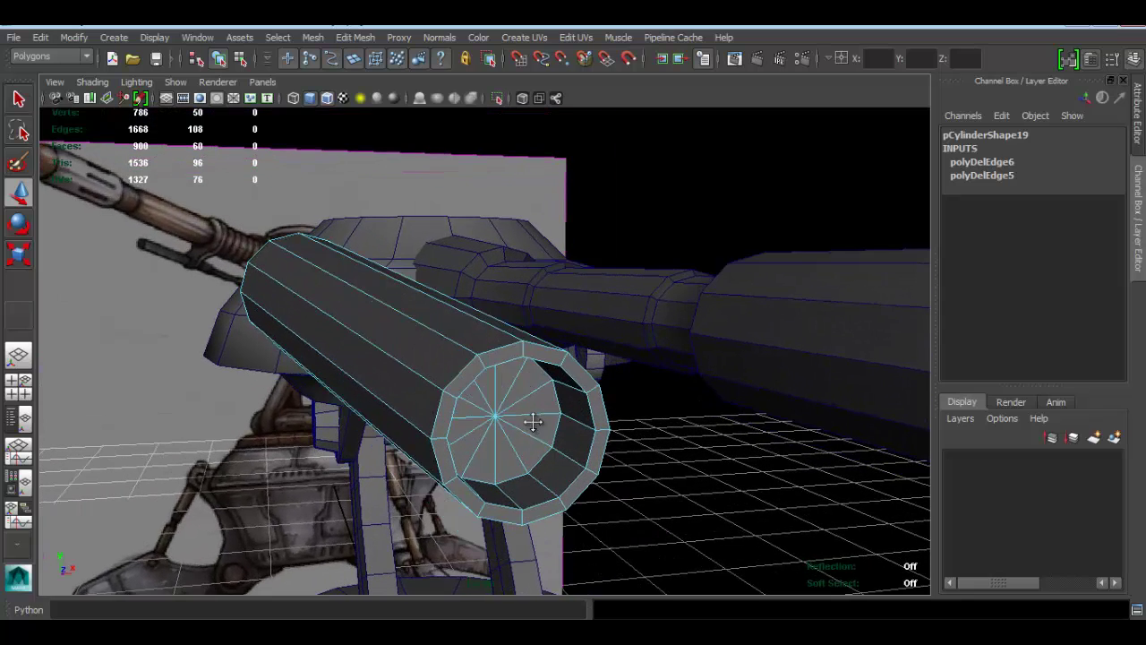
{"action": "double_click", "coordinate": [502, 348]}
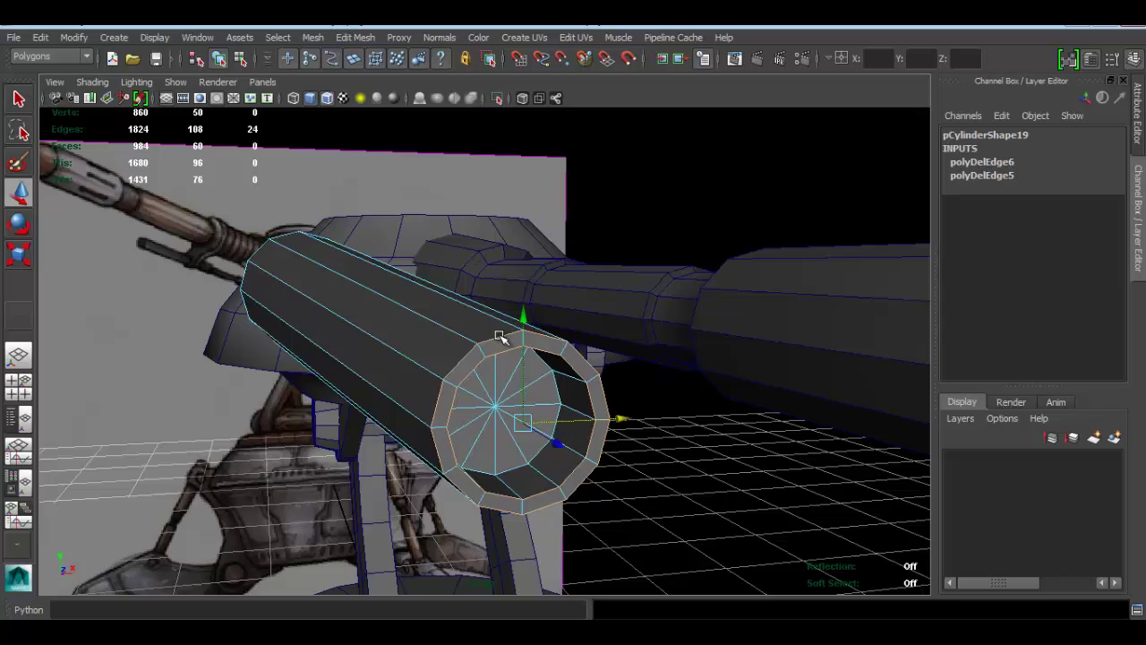
{"action": "key", "text": "ctrl+Delete"}
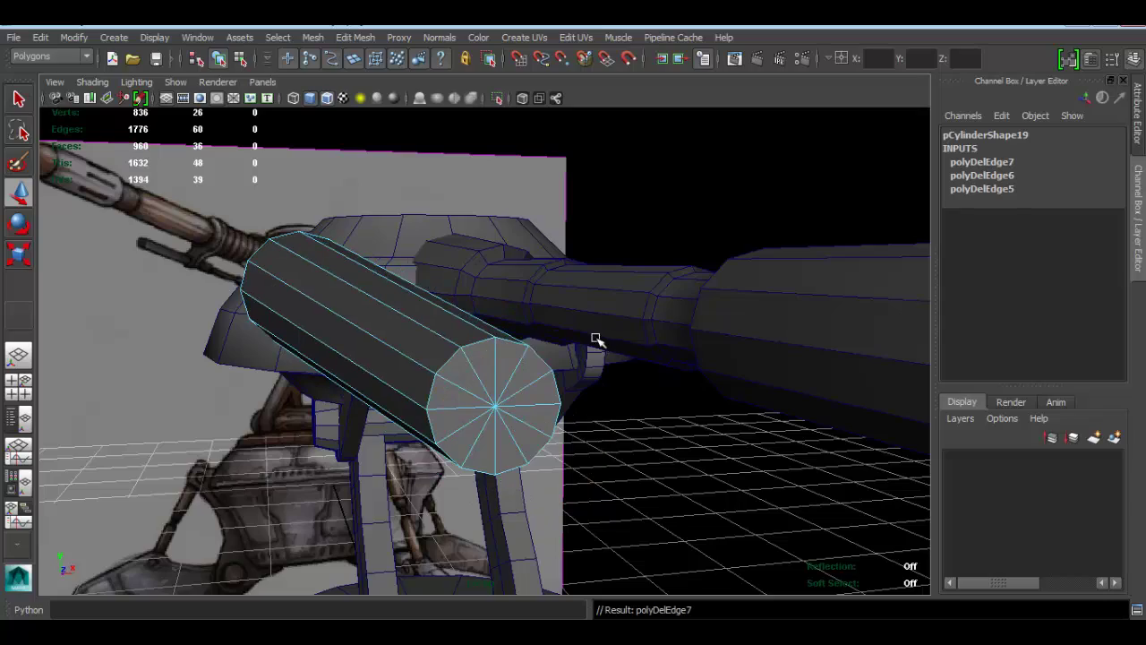
- Scale down the rear end vertices of the copied barrel to remove its flare
{"action": "left_click_drag", "start_coordinate": [597, 340], "coordinate": [299, 350], "text": "alt"}
{"action": "right_click_drag", "start_coordinate": [299, 270], "coordinate": [224, 266]}
{"action": "left_click_drag", "start_coordinate": [211, 328], "coordinate": [358, 450]}
{"action": "left_click_drag", "start_coordinate": [357, 451], "coordinate": [226, 383], "text": "alt"}
{"action": "key", "text": "r"}
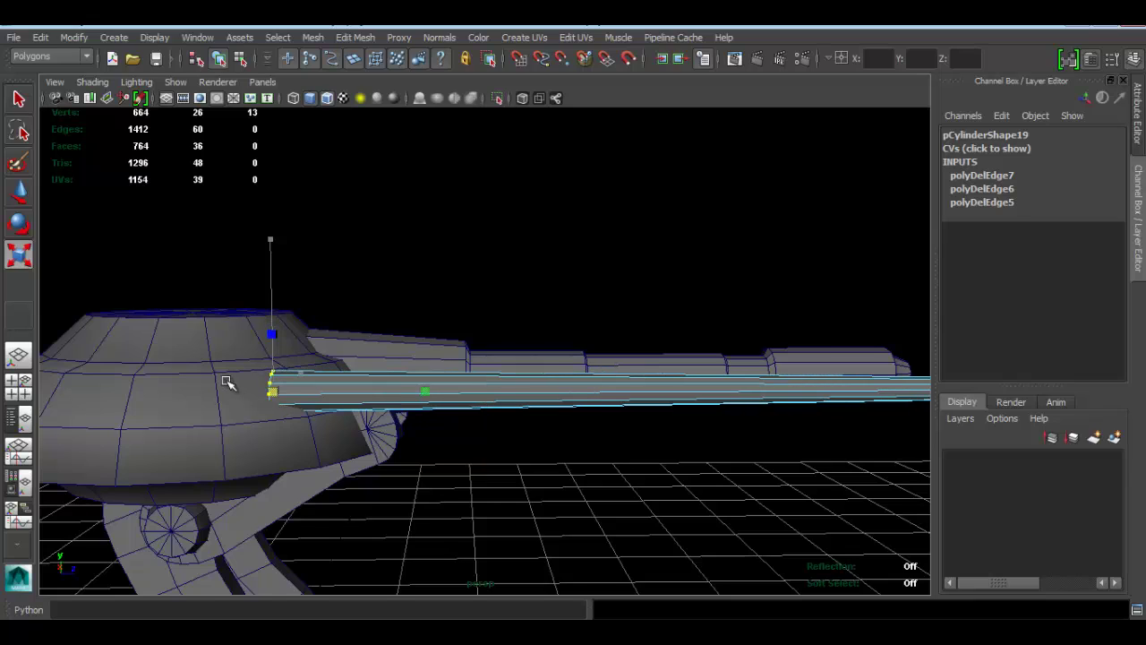
- Scale the whole copied cylinder down uniformly to about 0.085 in X, 0.175 in Y and 0.085 in Z
{"action": "left_click_drag", "start_coordinate": [525, 427], "coordinate": [460, 427], "text": "alt"}
{"action": "right_click_drag", "start_coordinate": [498, 271], "coordinate": [595, 228]}
{"action": "left_click", "coordinate": [538, 383]}
{"action": "scroll", "coordinate": [538, 384], "scroll_direction": "down", "scroll_amount": 2}
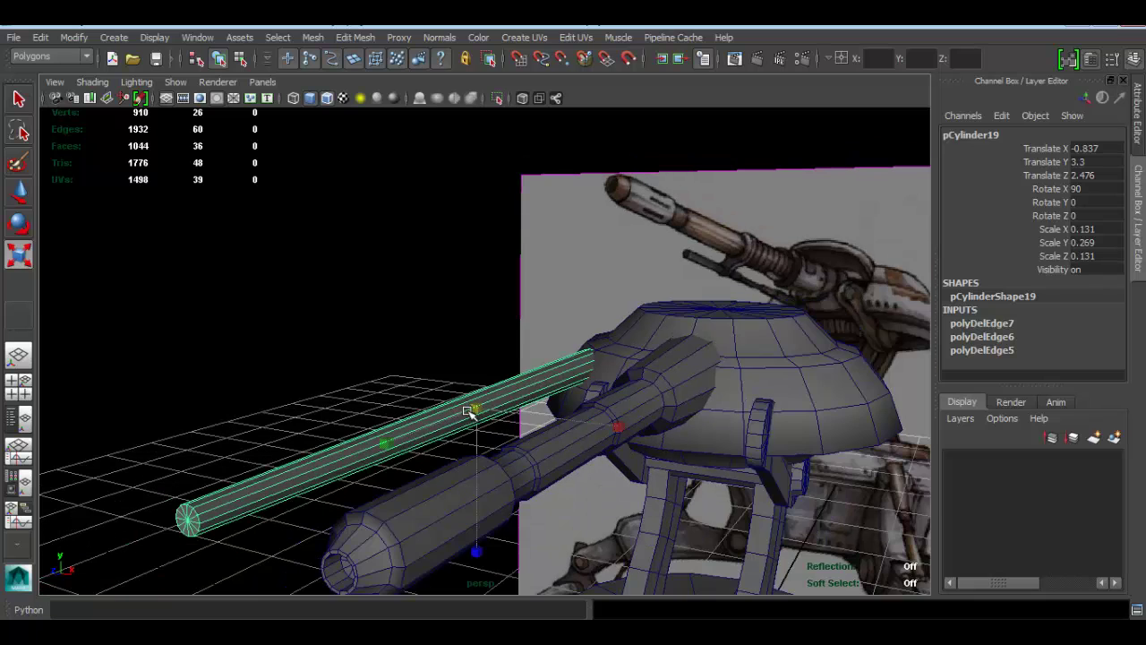
{"action": "left_click_drag", "start_coordinate": [474, 409], "coordinate": [337, 367]}
{"action": "key", "text": "w"}
- Delete the vertical and horizontal spoke edges with their lengthwise edges, reducing the small cylinder to eight sides
{"action": "left_click_drag", "start_coordinate": [586, 437], "coordinate": [392, 355], "text": "alt"}
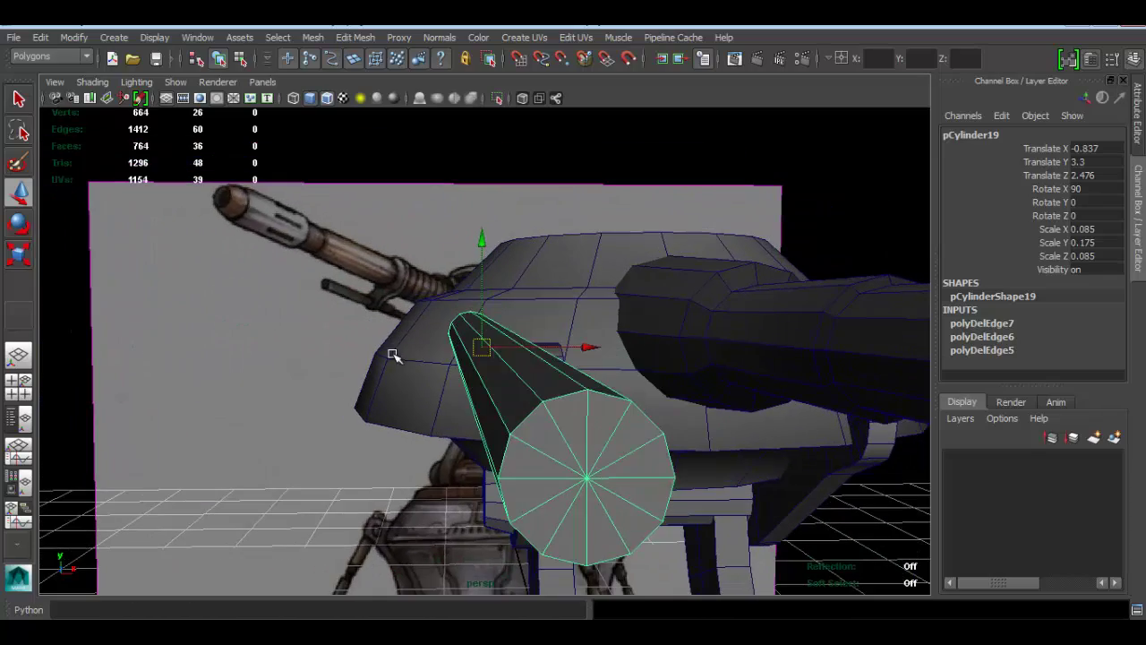
{"action": "right_click_drag", "start_coordinate": [546, 415], "coordinate": [552, 228]}
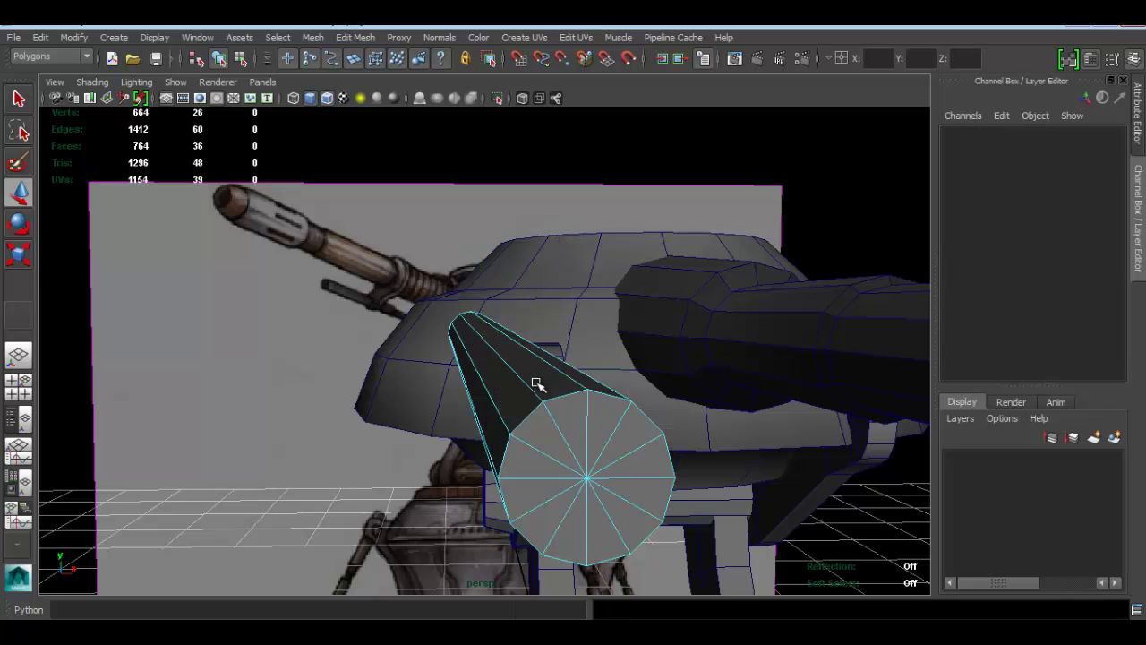
{"action": "left_click_drag", "start_coordinate": [520, 377], "coordinate": [400, 355], "text": "alt"}
{"action": "double_click", "coordinate": [455, 357]}
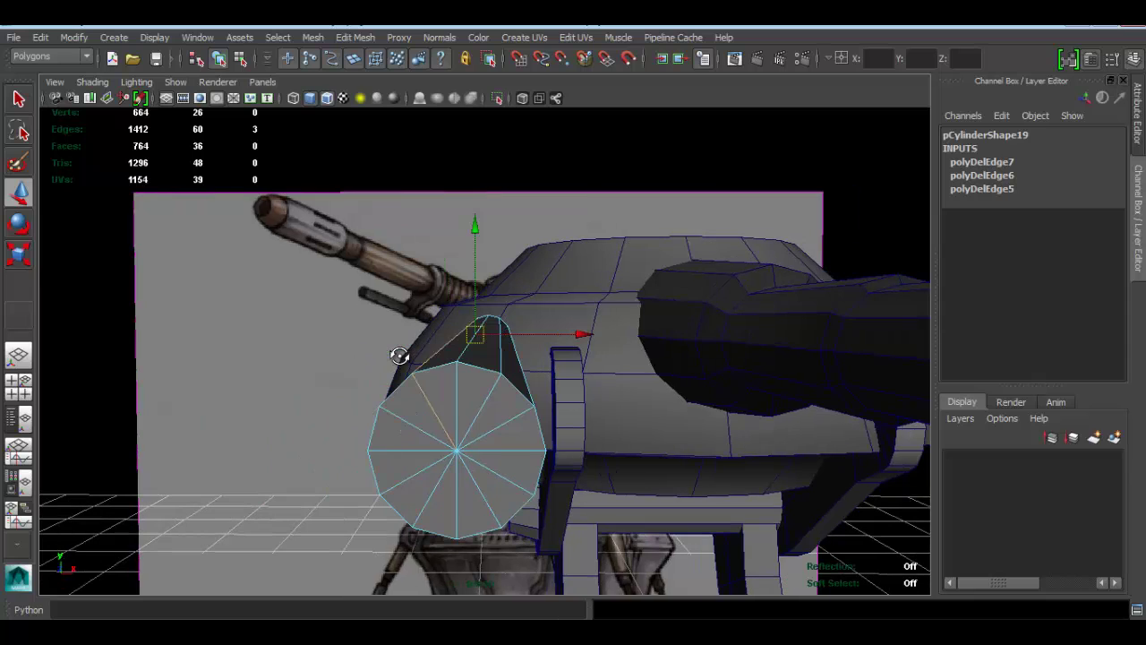
{"action": "double_click", "coordinate": [455, 376]}
{"action": "double_click", "coordinate": [497, 450], "text": "shift"}
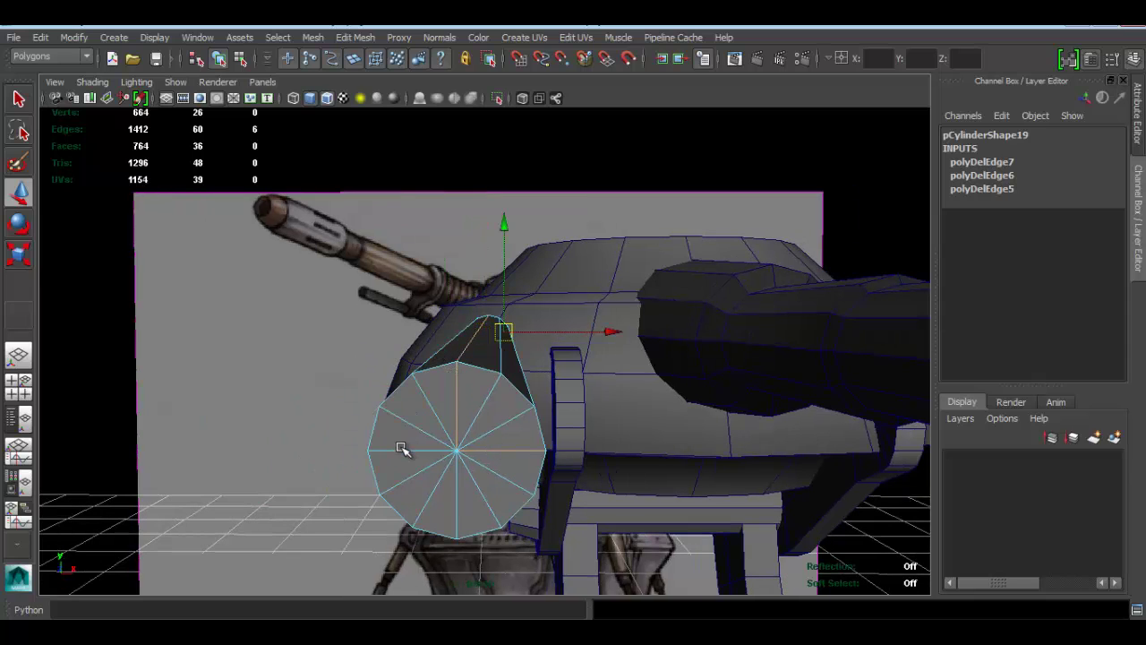
{"action": "left_click", "coordinate": [402, 449], "text": "shift"}
{"action": "left_click", "coordinate": [465, 405], "text": "shift"}
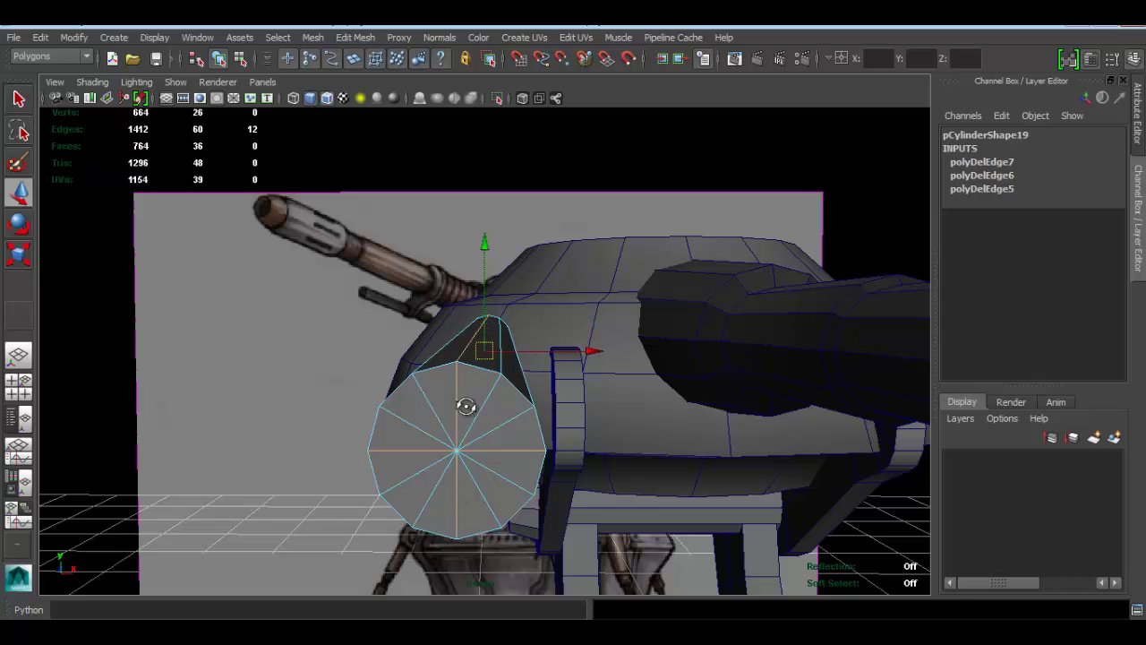
{"action": "left_click_drag", "start_coordinate": [466, 405], "coordinate": [432, 381], "text": "alt"}
{"action": "key", "text": "Delete"}
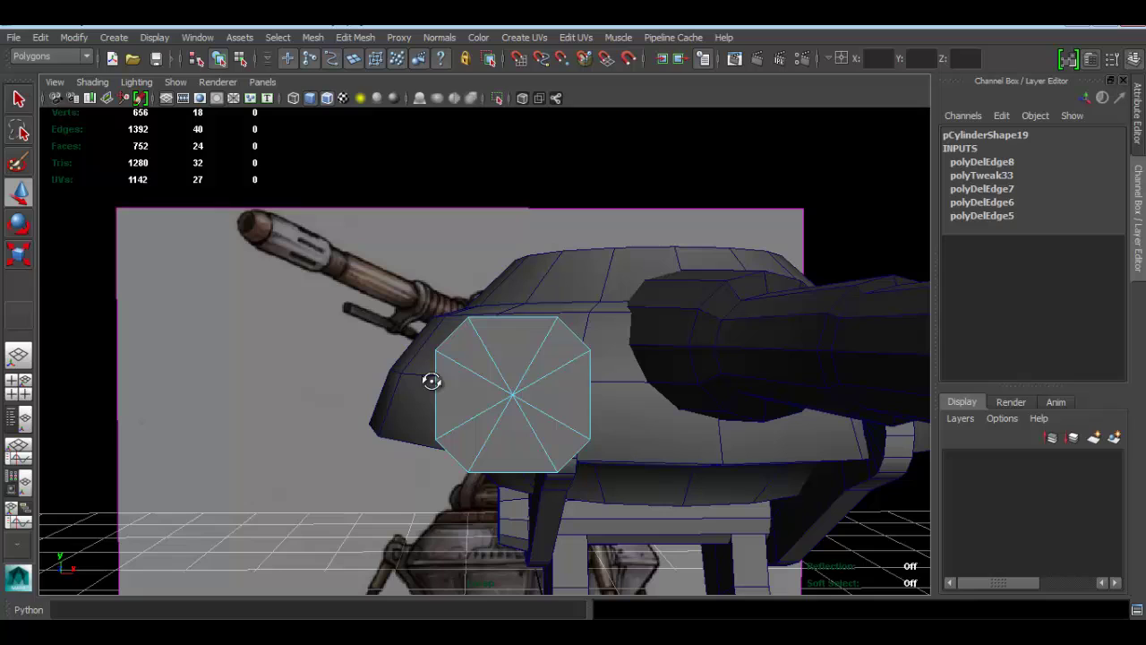
- Delete the four shallow-angled spoke edges with their lengthwise edges, reducing the small cylinder to a four-sided rod
{"action": "left_click", "coordinate": [464, 369]}
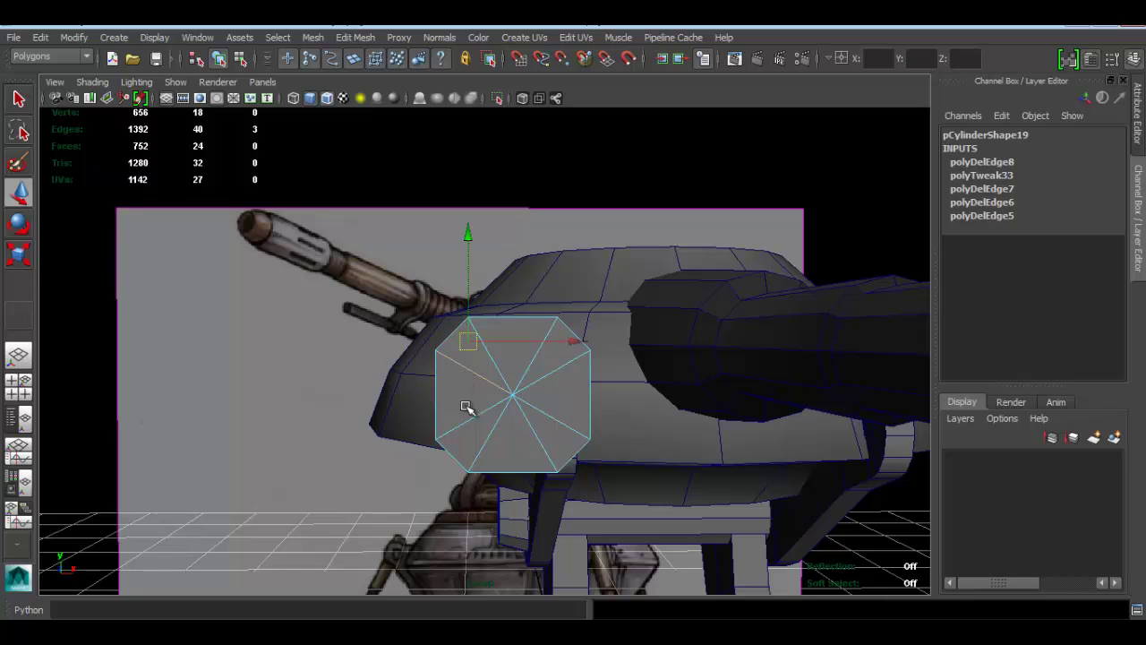
{"action": "left_click", "coordinate": [462, 419], "text": "shift"}
{"action": "left_click", "coordinate": [536, 410], "text": "shift"}
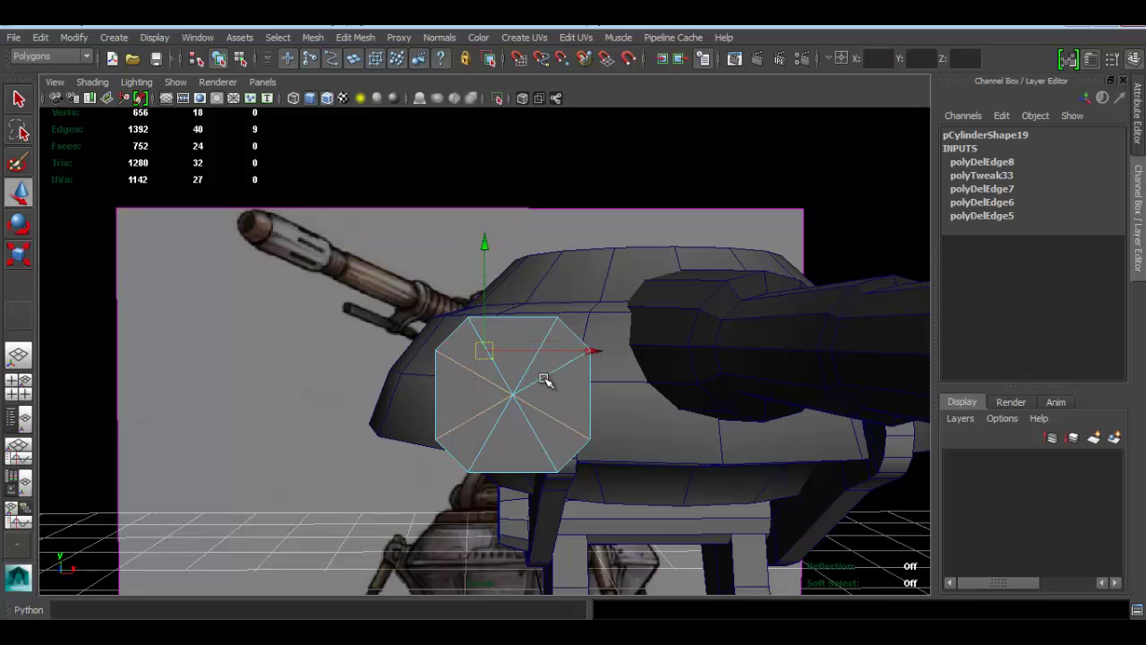
{"action": "left_click_drag", "start_coordinate": [379, 373], "coordinate": [356, 373], "text": "alt"}
{"action": "key", "text": "Delete"}
{"action": "left_click_drag", "start_coordinate": [383, 418], "coordinate": [392, 383], "text": "alt"}
{"action": "right_click_drag", "start_coordinate": [430, 412], "coordinate": [511, 286]}
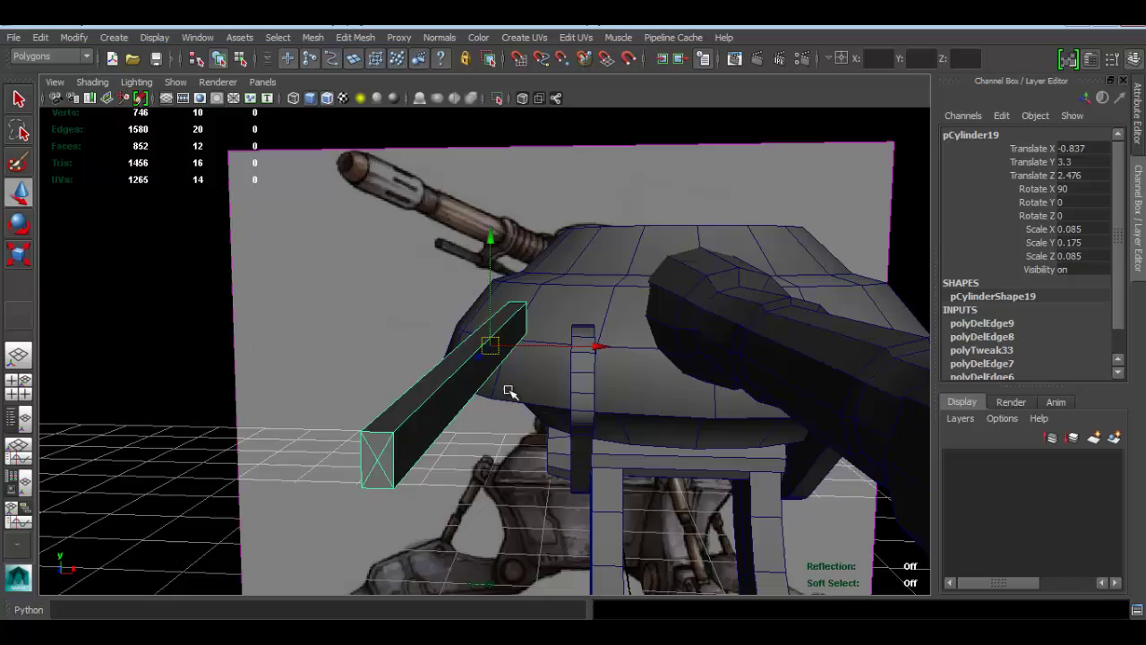
- Move the rod beside and below the main barrel, to -0.456 in X and 3.025 in Y
{"action": "left_click_drag", "start_coordinate": [507, 389], "coordinate": [608, 359], "text": "alt"}
{"action": "left_click_drag", "start_coordinate": [626, 408], "coordinate": [564, 361], "text": "alt"}
{"action": "left_click_drag", "start_coordinate": [499, 248], "coordinate": [505, 281]}
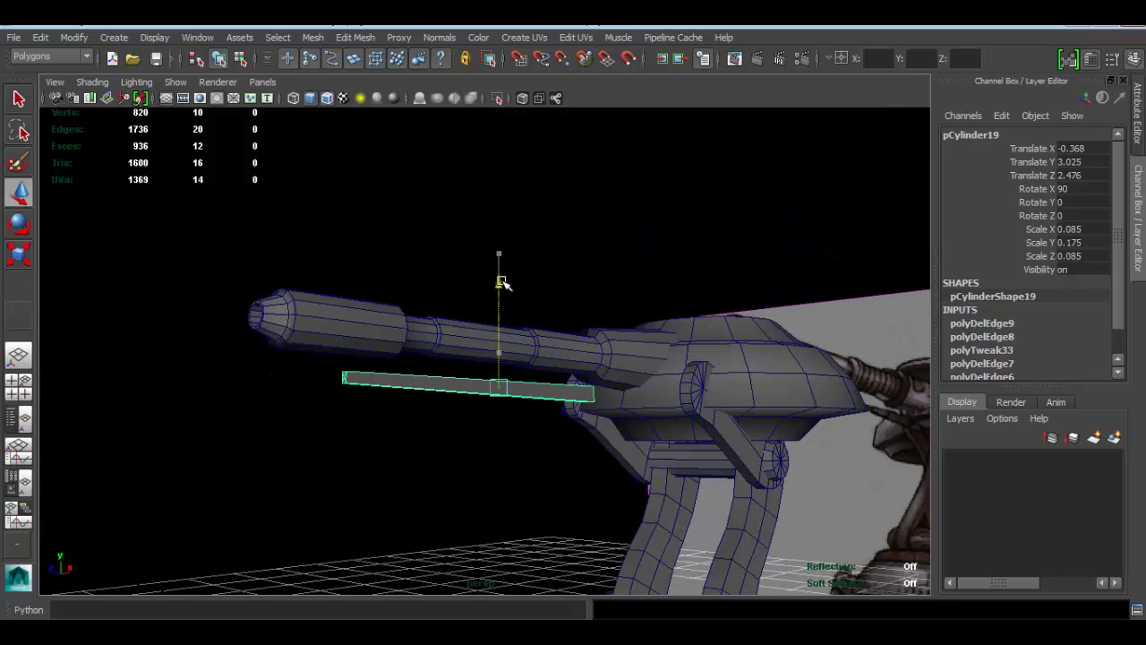
{"action": "left_click_drag", "start_coordinate": [407, 358], "coordinate": [540, 384], "text": "alt"}
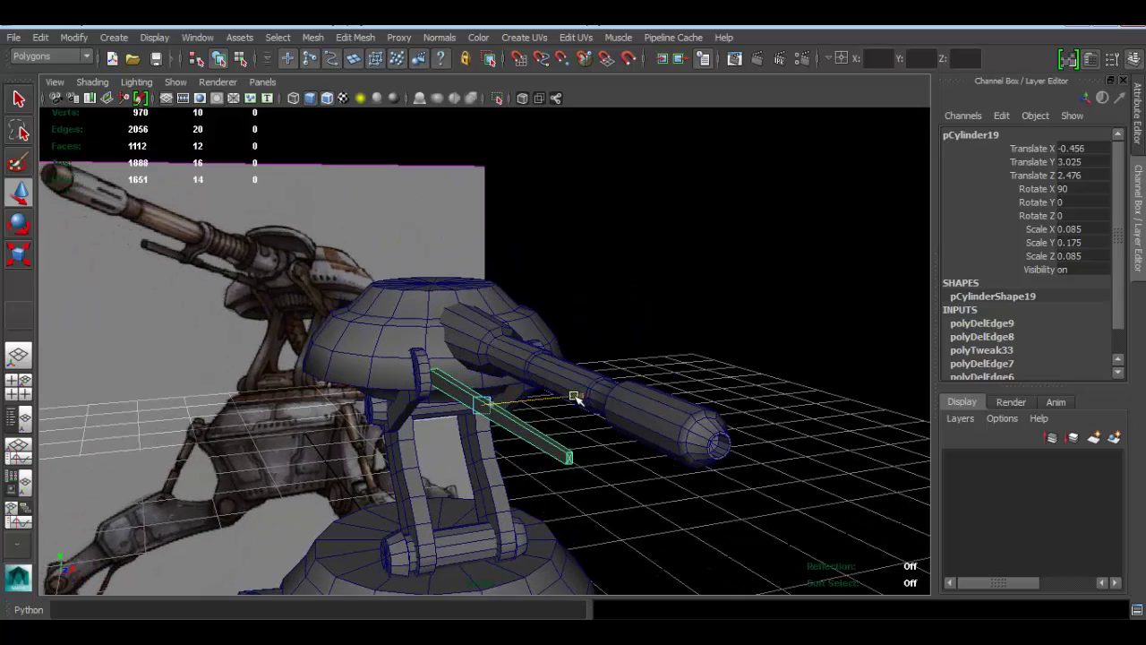
{"action": "left_click_drag", "start_coordinate": [516, 413], "coordinate": [484, 405], "text": "alt"}
- Adjust the rod's rear end vertices along its length where it meets the turret dome
{"action": "right_click_drag", "start_coordinate": [453, 394], "coordinate": [358, 258]}
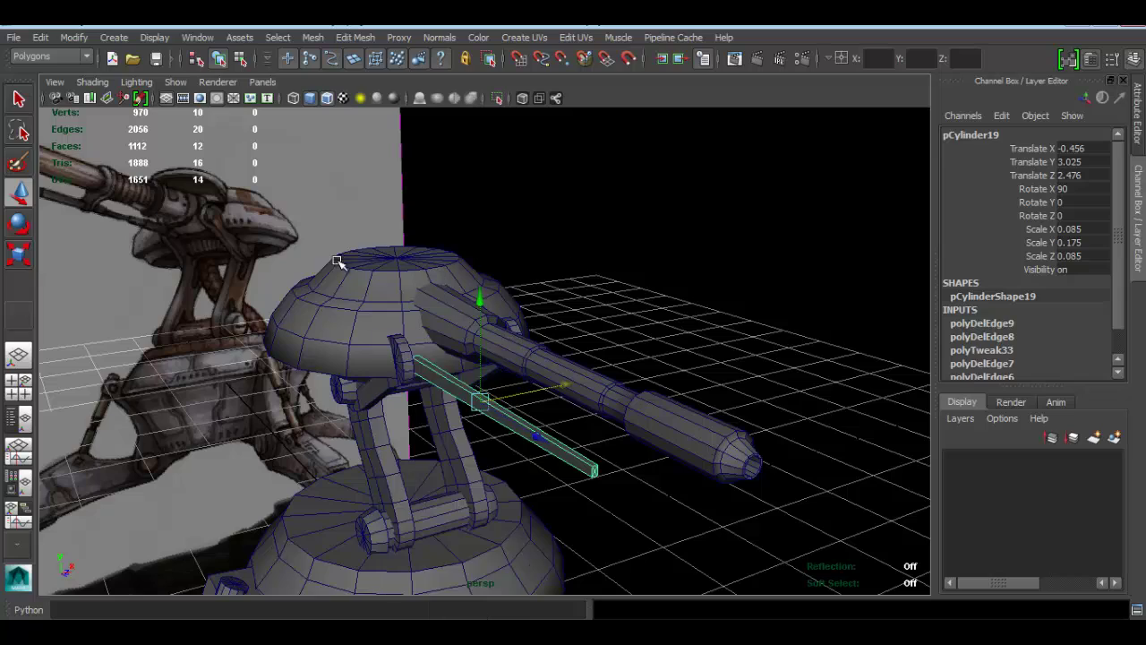
{"action": "left_click_drag", "start_coordinate": [340, 263], "coordinate": [399, 410], "text": "alt"}
{"action": "key", "text": "f"}
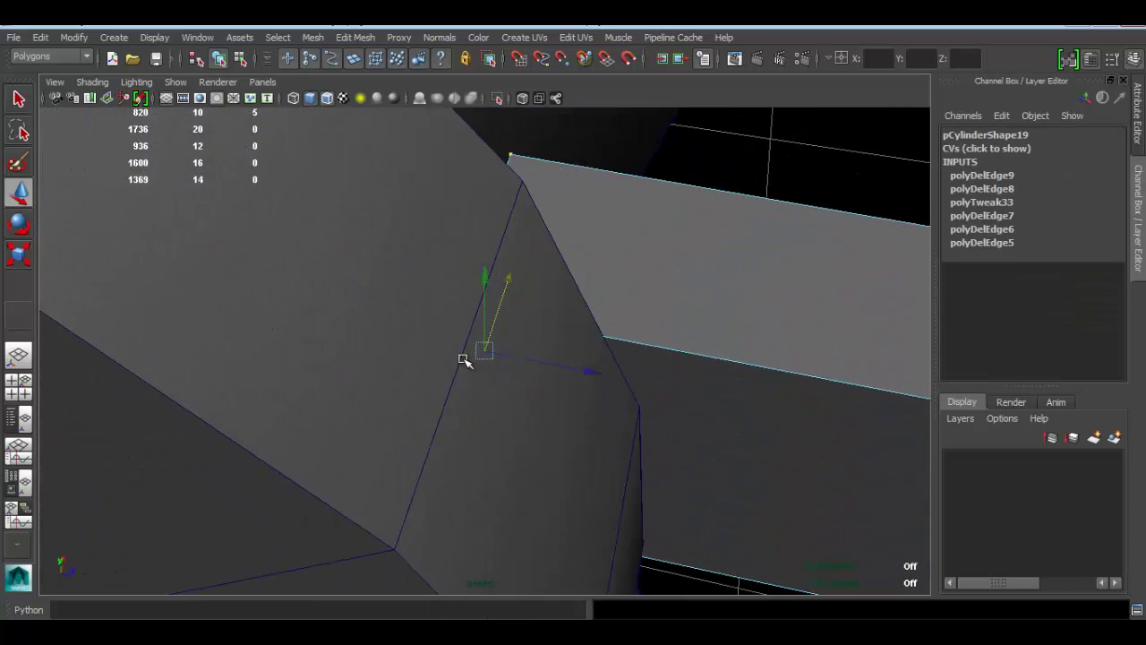
{"action": "scroll", "coordinate": [489, 360], "scroll_direction": "down", "scroll_amount": 8}
{"action": "left_click_drag", "start_coordinate": [514, 361], "coordinate": [555, 430], "text": "alt"}
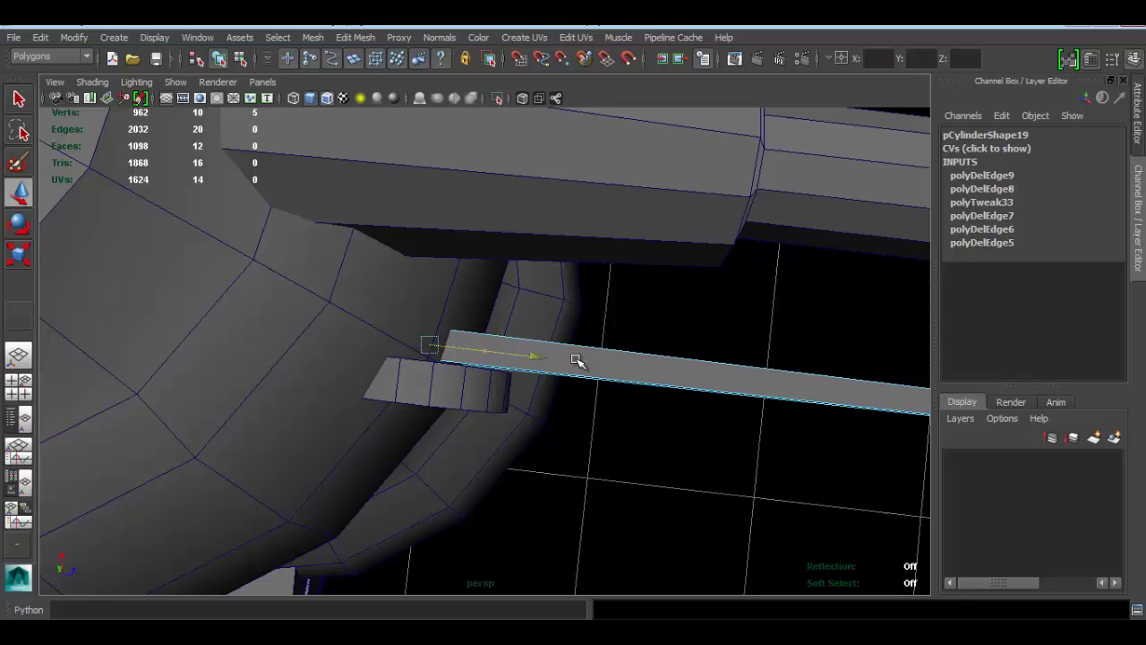
{"action": "right_click_drag", "start_coordinate": [602, 363], "coordinate": [690, 297]}
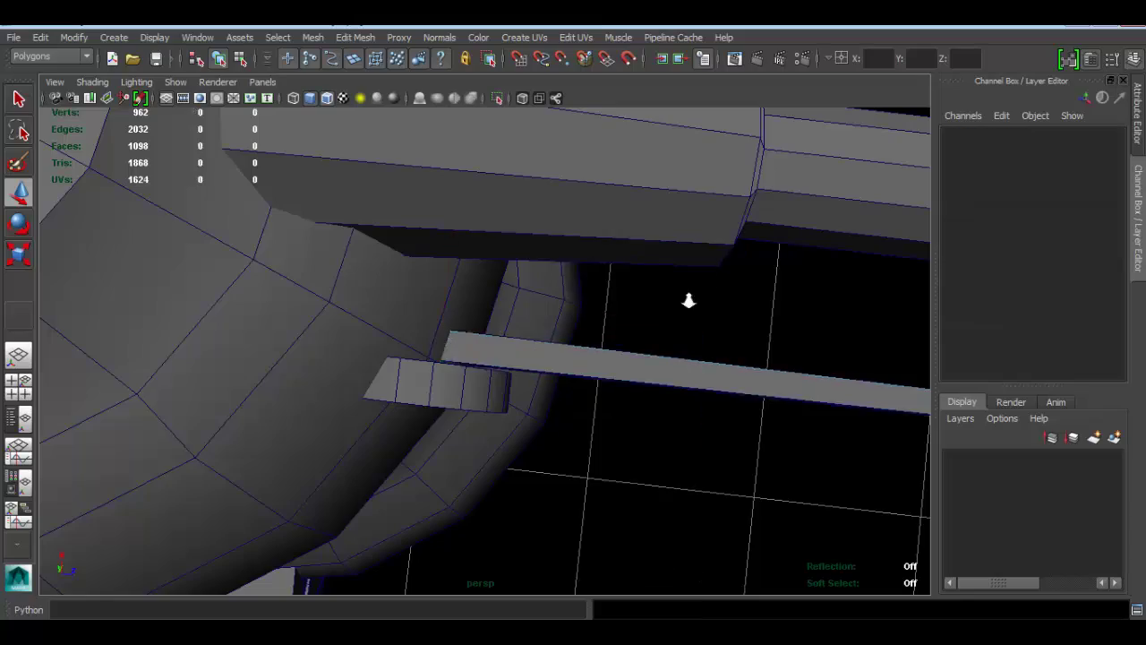
- Shorten the rod by moving its front end vertices back toward the turret
{"action": "left_click_drag", "start_coordinate": [691, 296], "coordinate": [684, 242], "text": "alt"}
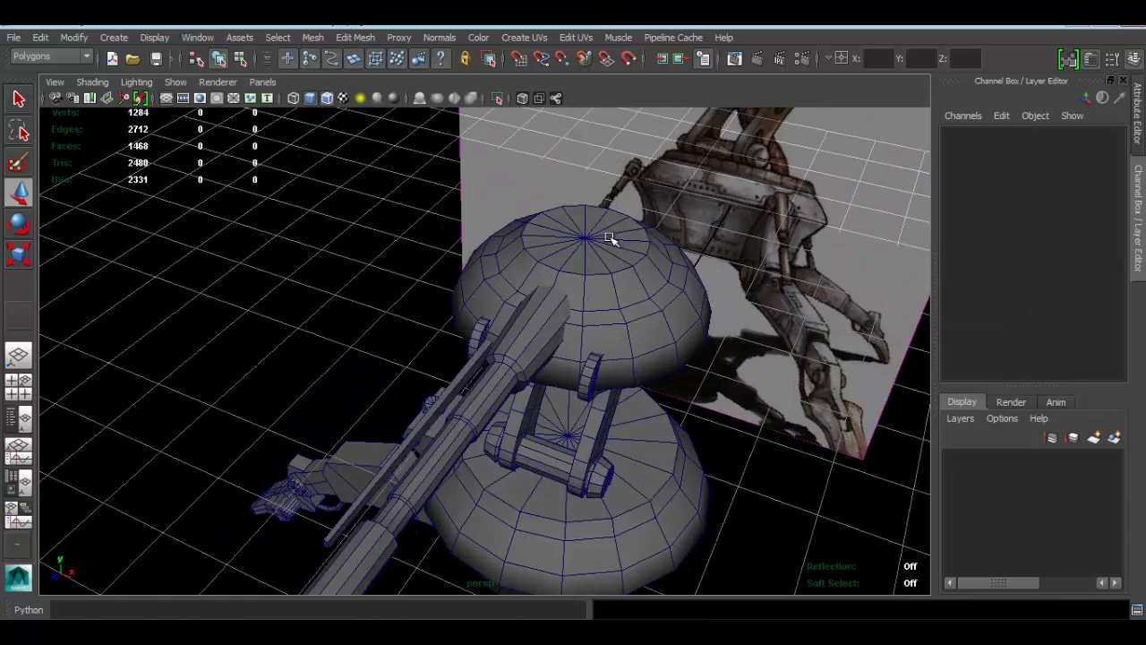
{"action": "left_click_drag", "start_coordinate": [608, 238], "coordinate": [536, 327], "text": "alt"}
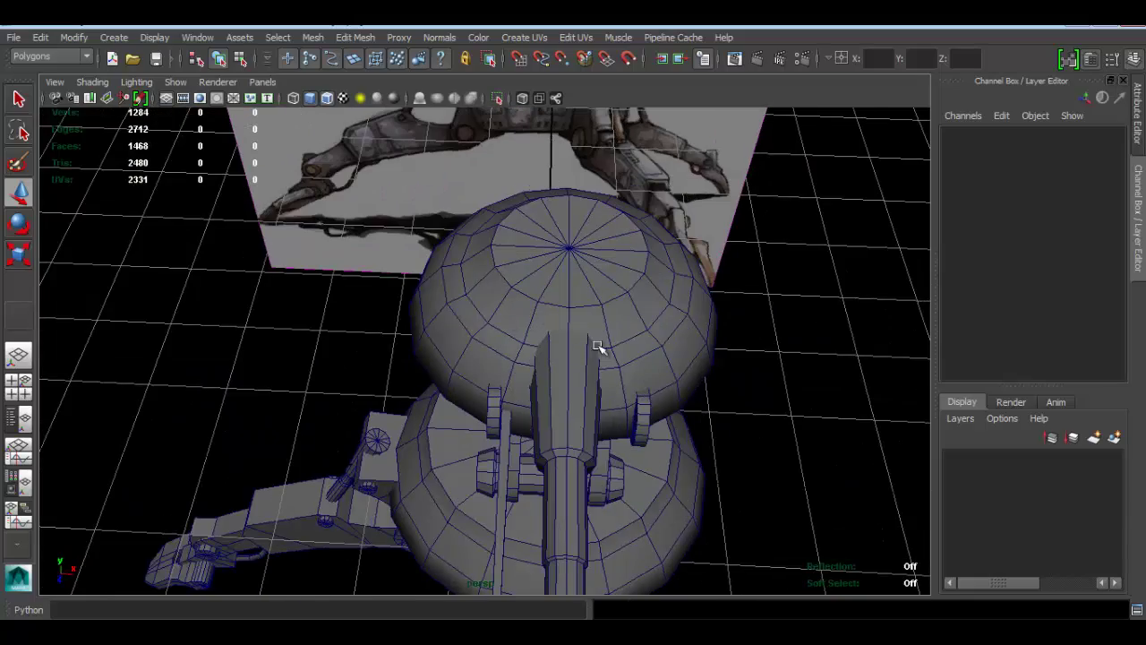
{"action": "left_click_drag", "start_coordinate": [598, 347], "coordinate": [361, 381], "text": "alt"}
{"action": "left_click", "coordinate": [367, 385]}
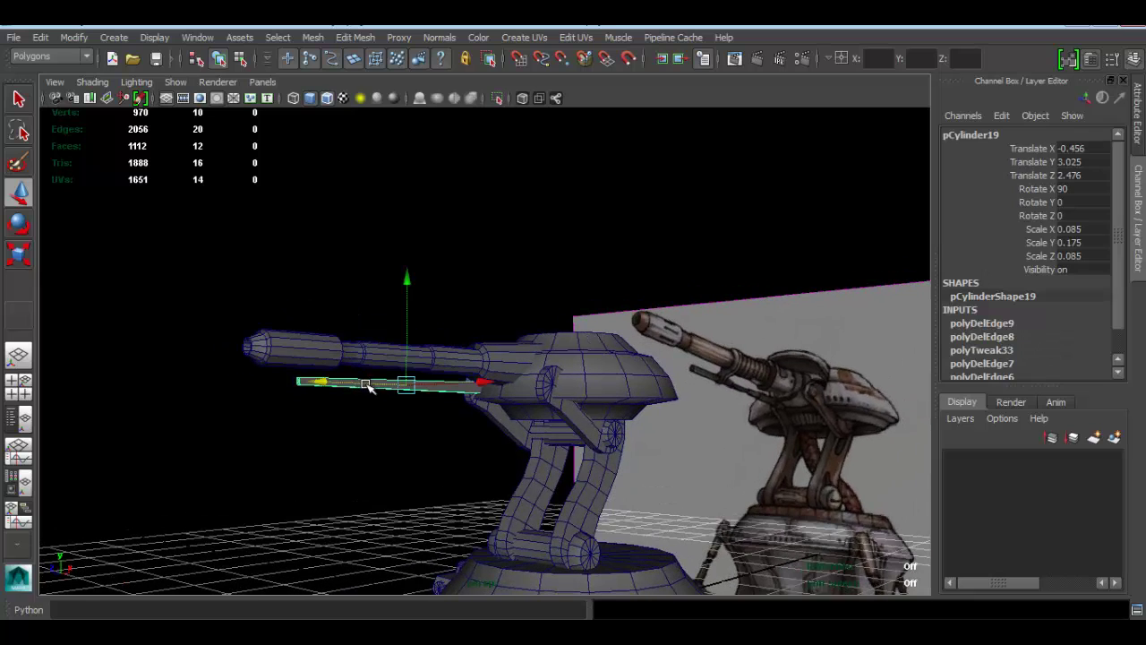
{"action": "right_click_drag", "start_coordinate": [365, 384], "coordinate": [296, 271]}
{"action": "left_click_drag", "start_coordinate": [325, 376], "coordinate": [233, 376], "text": "alt"}
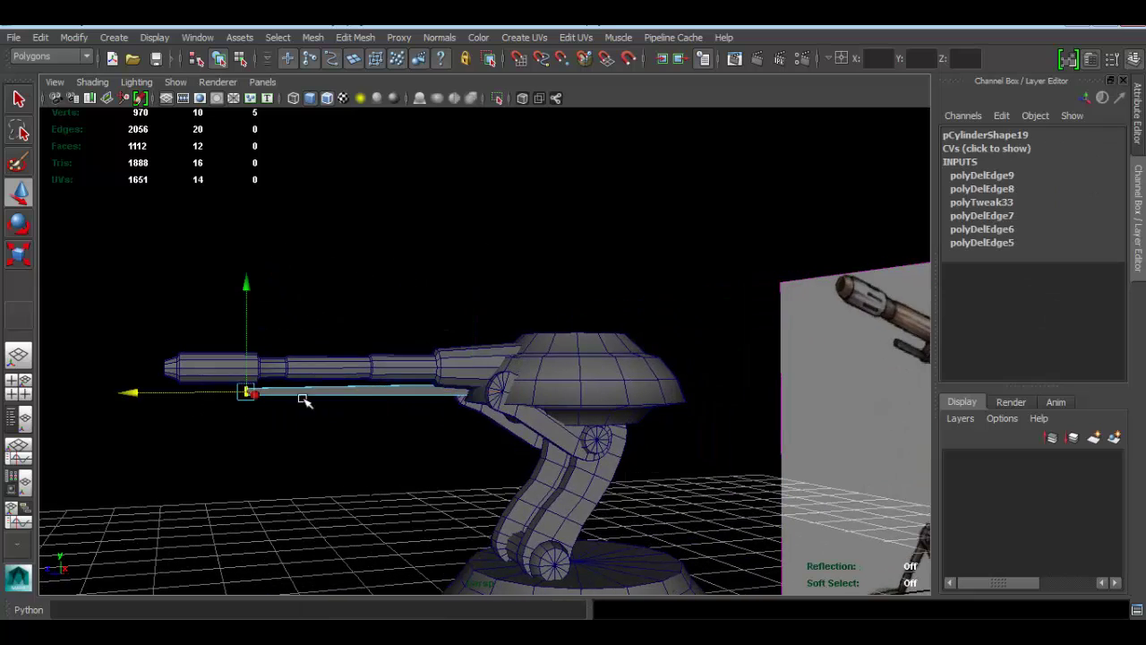
{"action": "scroll", "coordinate": [300, 389], "scroll_direction": "up", "scroll_amount": 3}
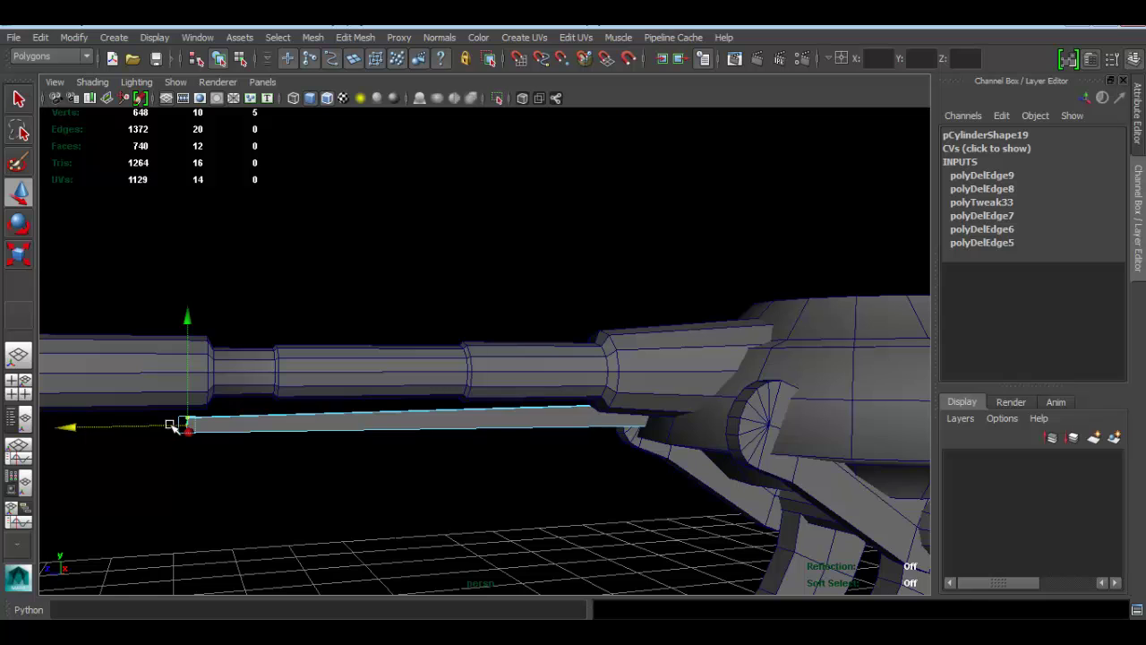
{"action": "left_click_drag", "start_coordinate": [170, 424], "coordinate": [267, 424]}
{"action": "left_click_drag", "start_coordinate": [438, 418], "coordinate": [555, 421], "text": "alt"}
{"action": "key", "text": "r"}
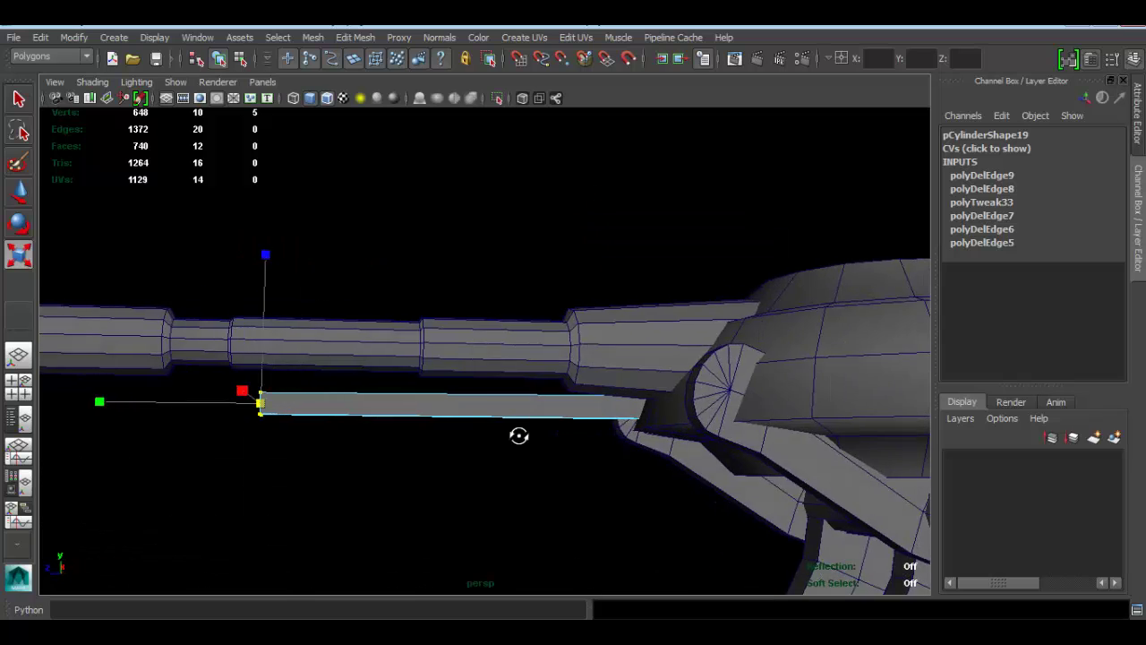
{"action": "left_click_drag", "start_coordinate": [520, 436], "coordinate": [593, 420], "text": "alt"}
{"action": "right_click_drag", "start_coordinate": [586, 271], "coordinate": [658, 250]}
{"action": "left_click", "coordinate": [576, 305]}
{"action": "scroll", "coordinate": [564, 315], "scroll_direction": "down", "scroll_amount": 4}
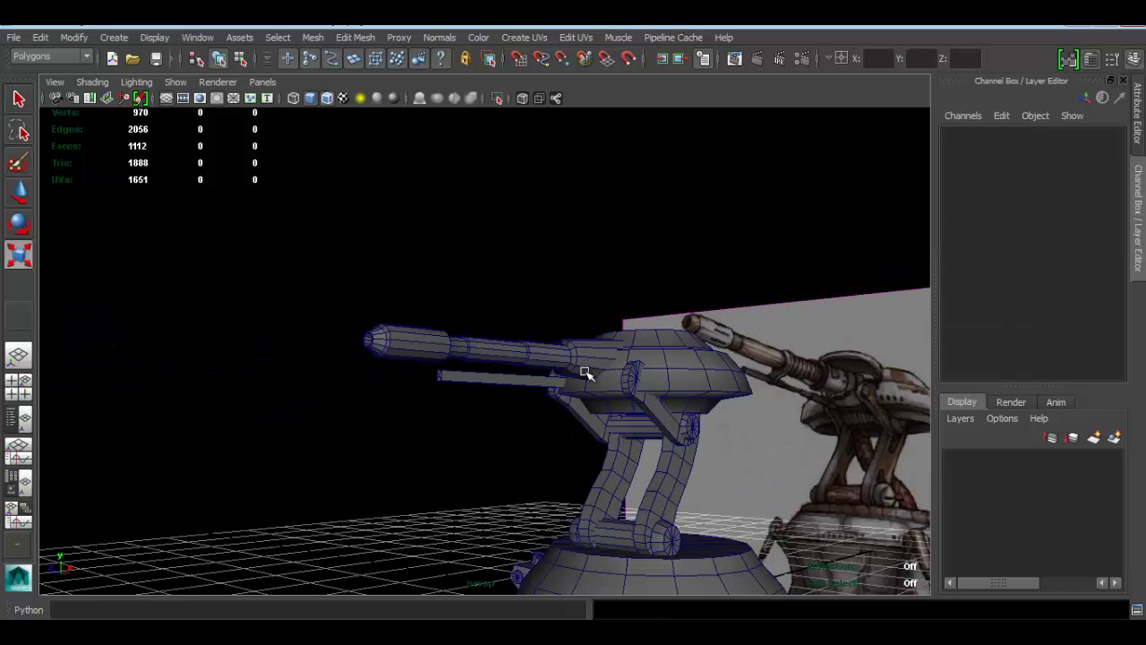
- Duplicate the main barrel in place and isolate the copy in the view
{"action": "left_click_drag", "start_coordinate": [562, 391], "coordinate": [528, 358], "text": "alt"}
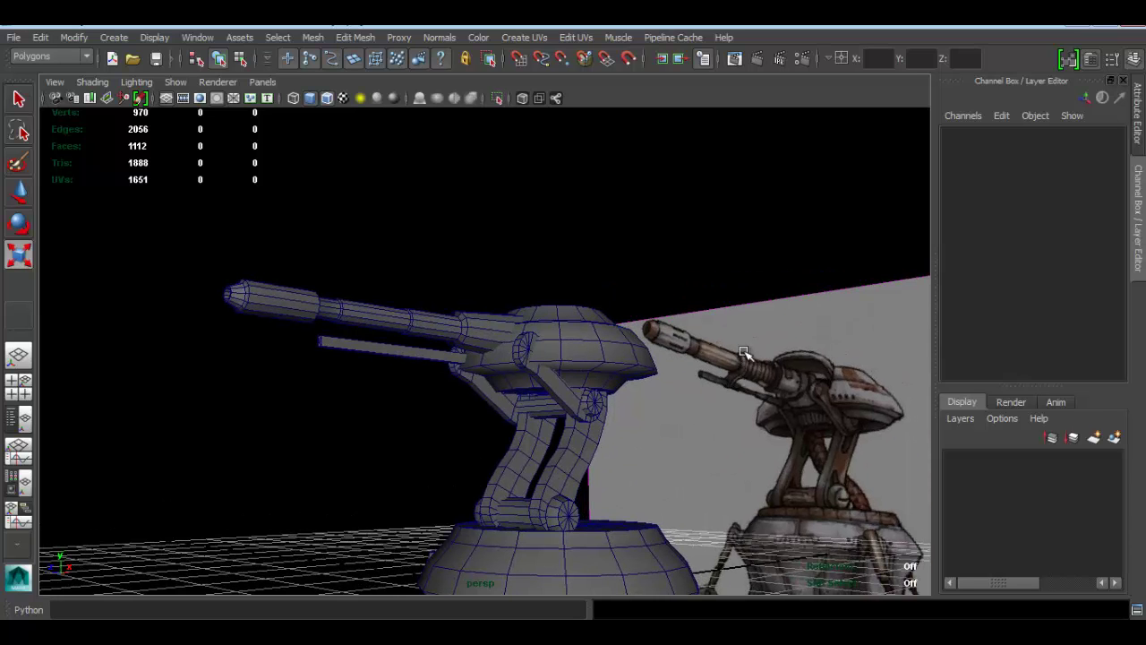
{"action": "left_click_drag", "start_coordinate": [422, 334], "coordinate": [453, 352], "text": "alt"}
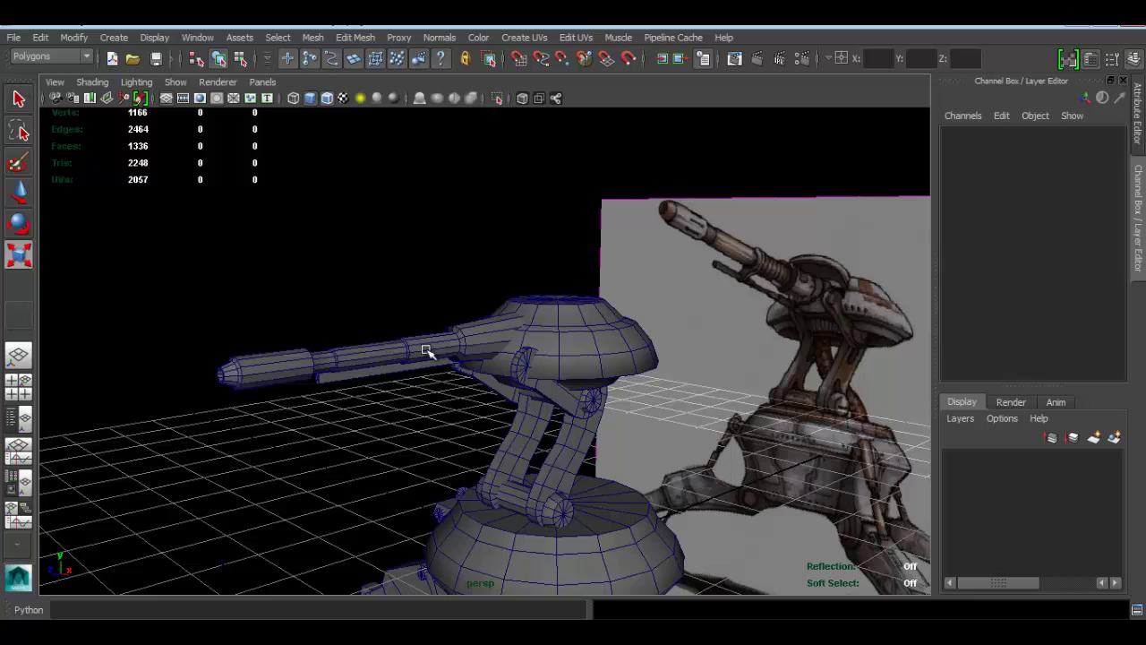
{"action": "left_click", "coordinate": [427, 351]}
{"action": "key", "text": "f"}
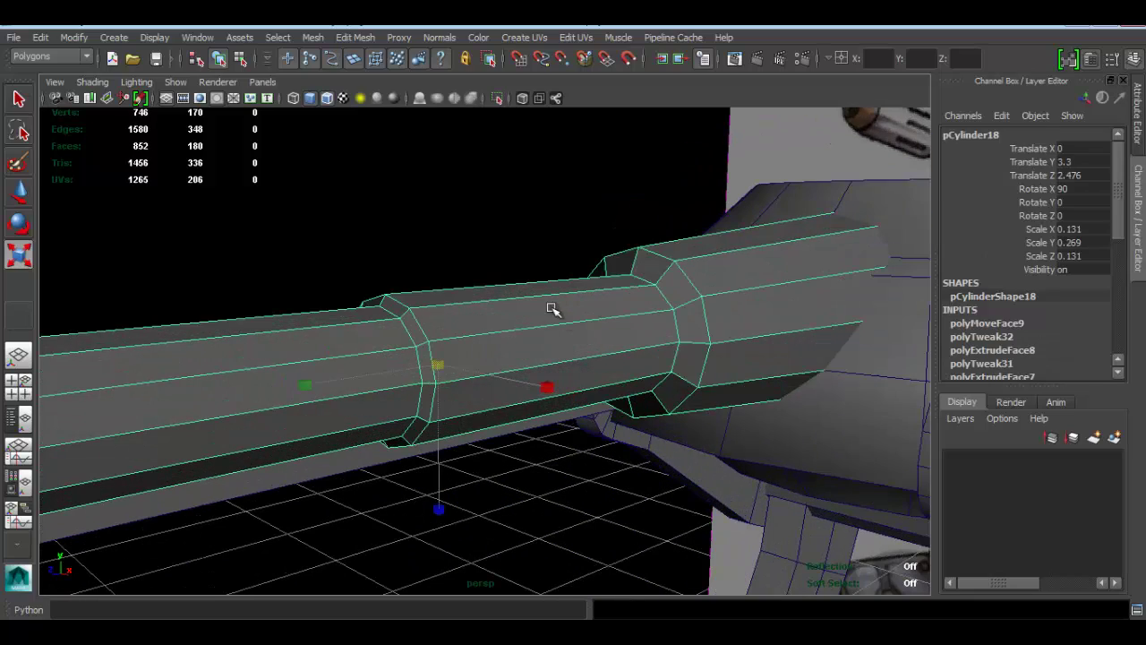
{"action": "key", "text": "w"}
{"action": "left_click_drag", "start_coordinate": [619, 299], "coordinate": [522, 350], "text": "alt"}
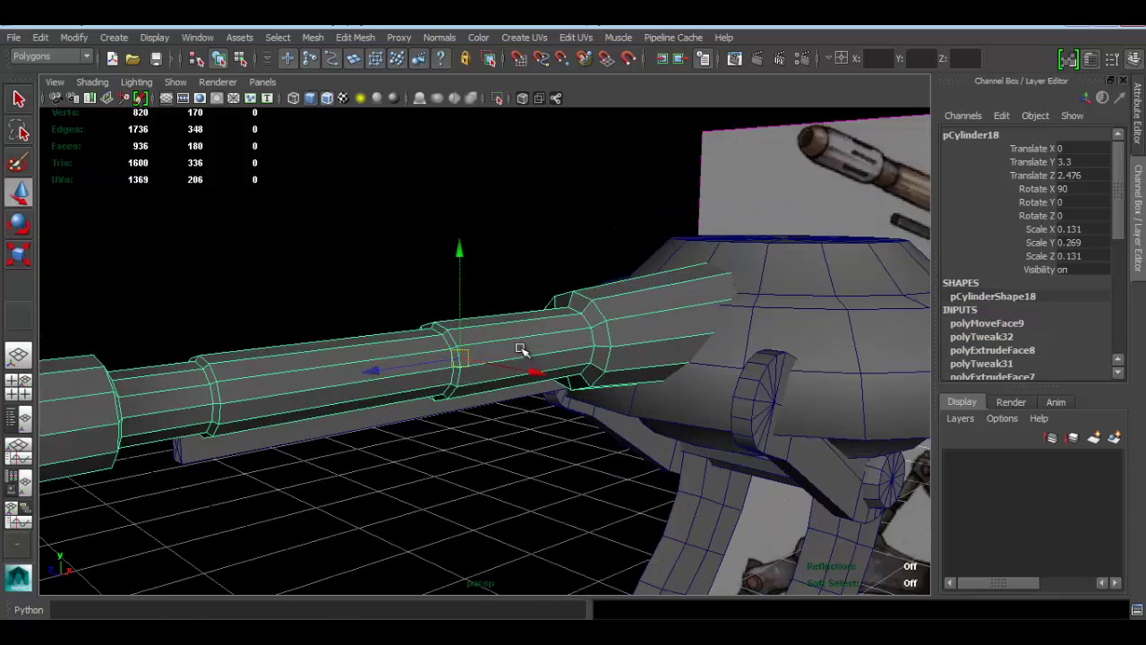
{"action": "key", "text": "ctrl+d"}
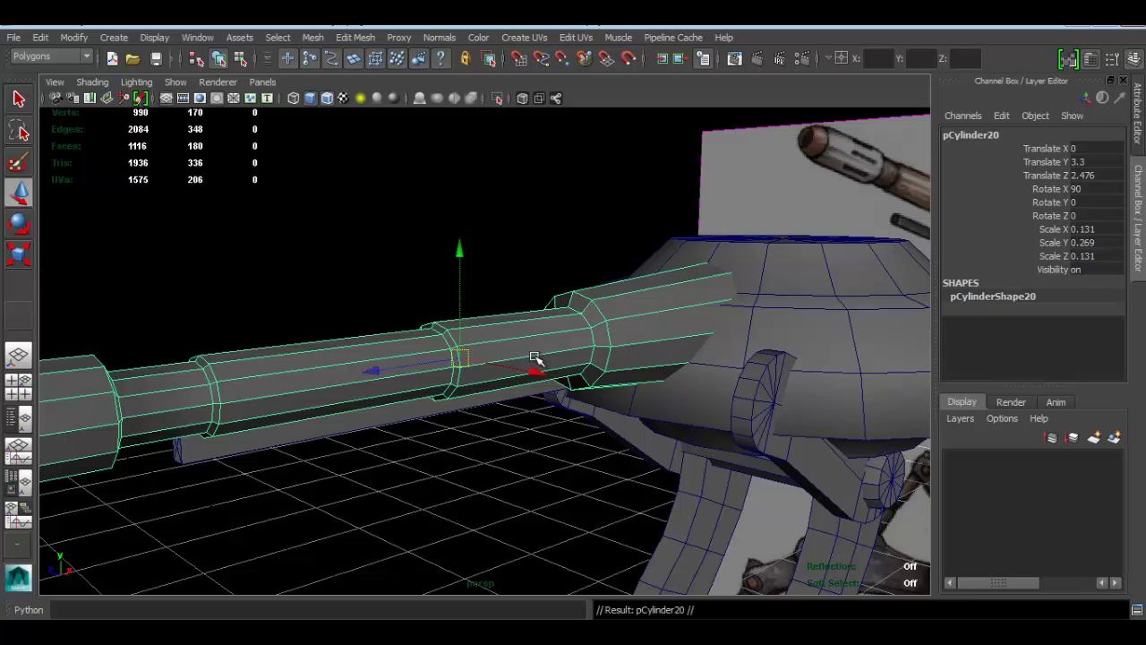
{"action": "left_click_drag", "start_coordinate": [555, 309], "coordinate": [515, 322], "text": "alt"}
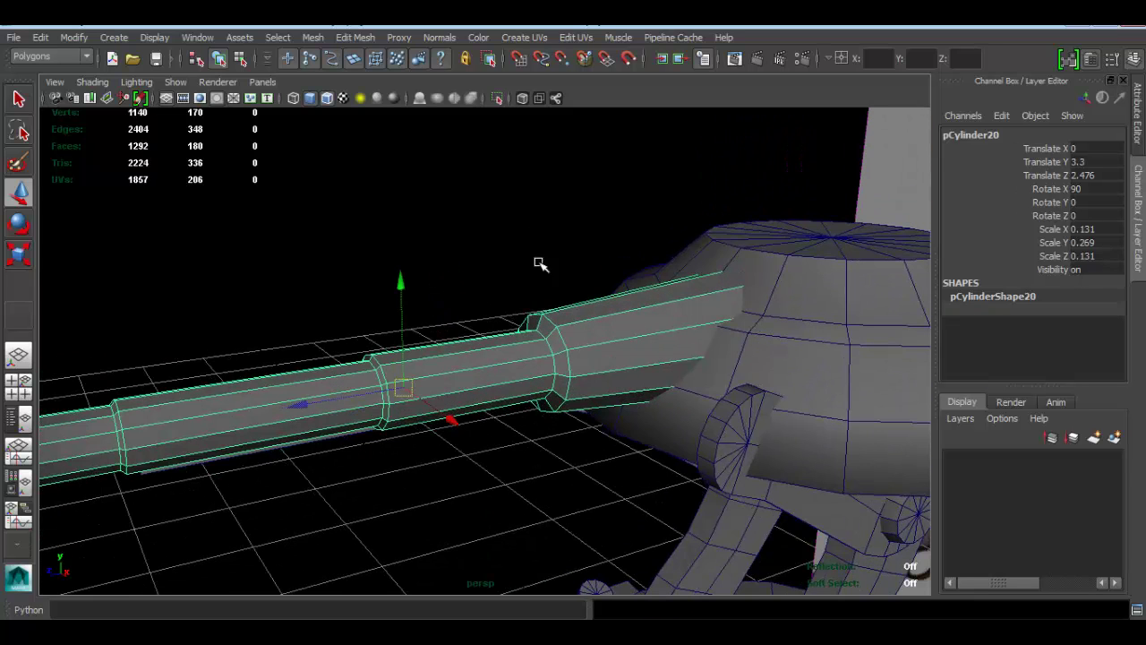
{"action": "left_click", "coordinate": [498, 98]}
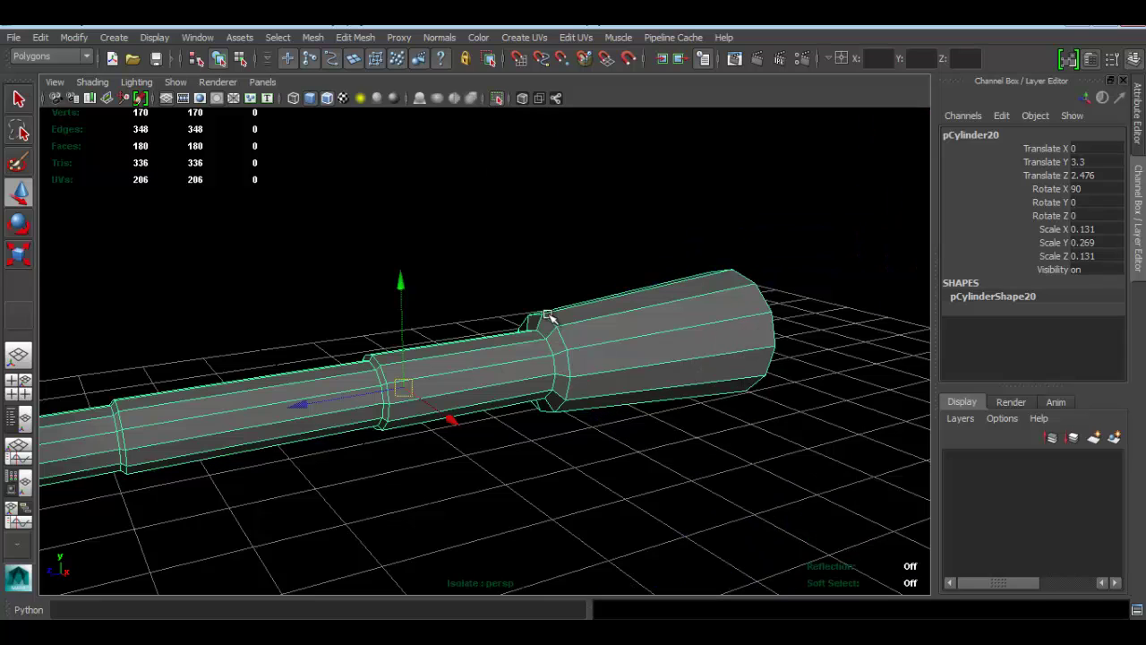
- Select the full ring of collar faces where the copied barrel steps up to its flared rear section
{"action": "right_click", "coordinate": [582, 304]}
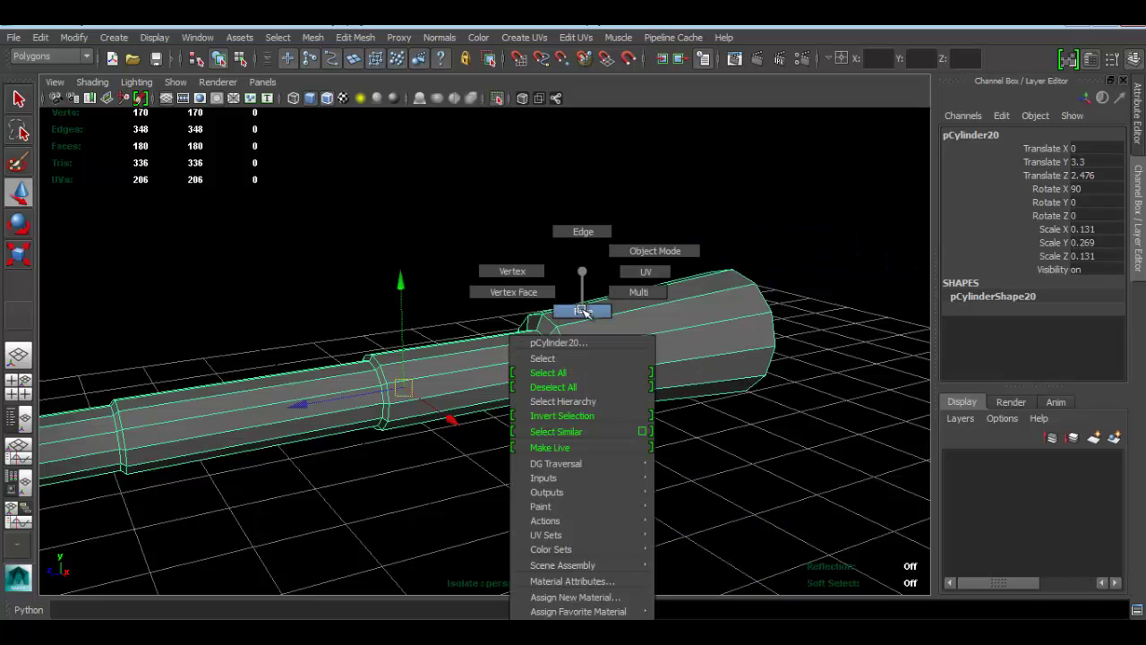
{"action": "left_click", "coordinate": [582, 311]}
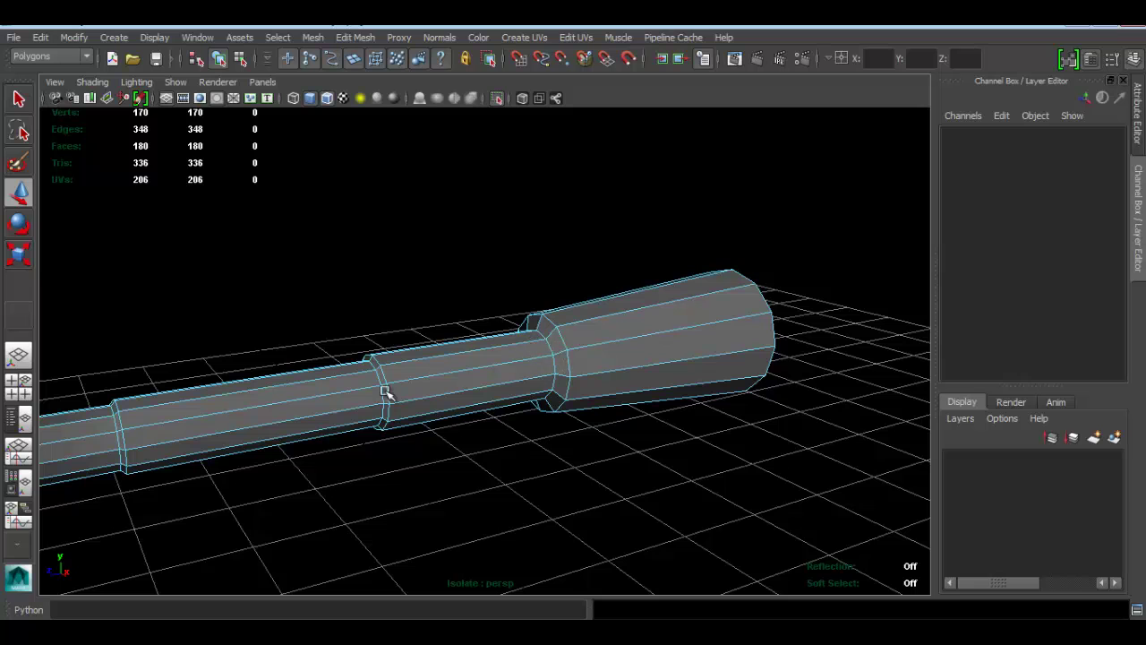
{"action": "left_click_drag", "start_coordinate": [385, 392], "coordinate": [430, 355], "text": "alt"}
{"action": "left_click_drag", "start_coordinate": [519, 355], "coordinate": [470, 374], "text": "alt"}
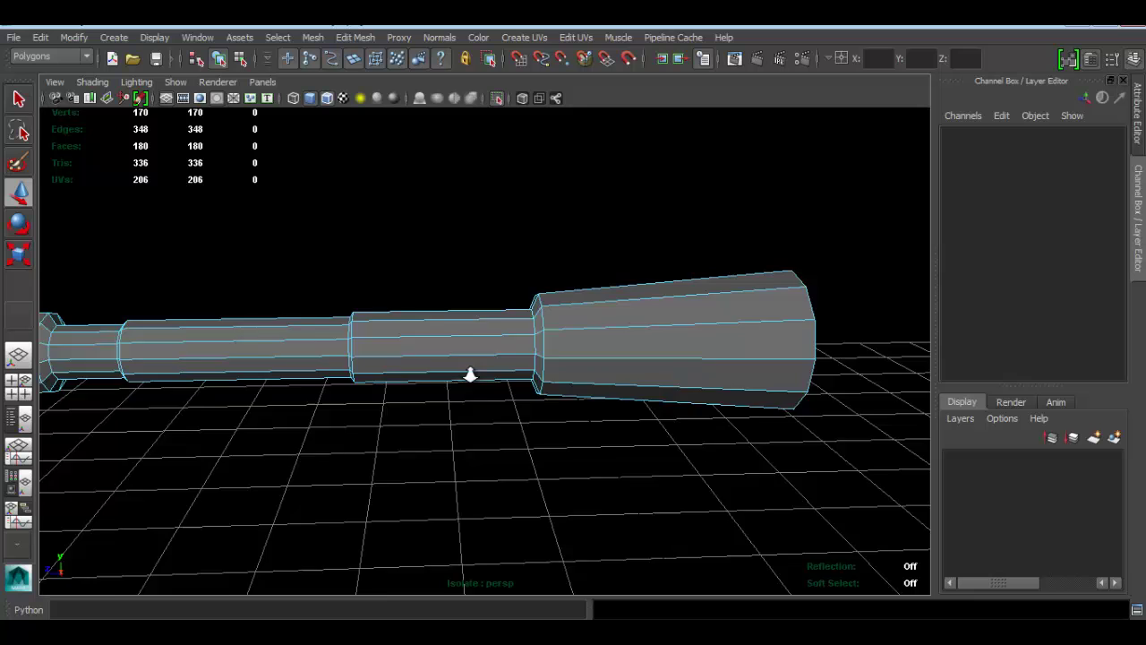
{"action": "right_click_drag", "start_coordinate": [471, 374], "coordinate": [617, 302], "text": "alt"}
{"action": "left_click", "coordinate": [608, 302]}
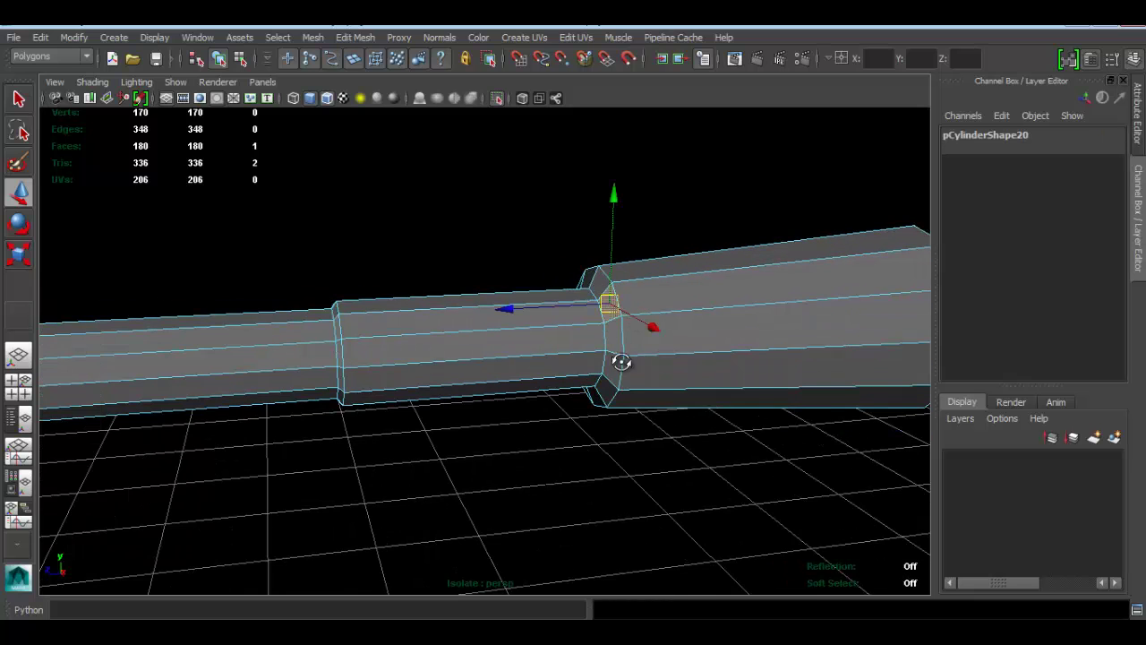
{"action": "left_click_drag", "start_coordinate": [621, 362], "coordinate": [624, 391], "text": "alt"}
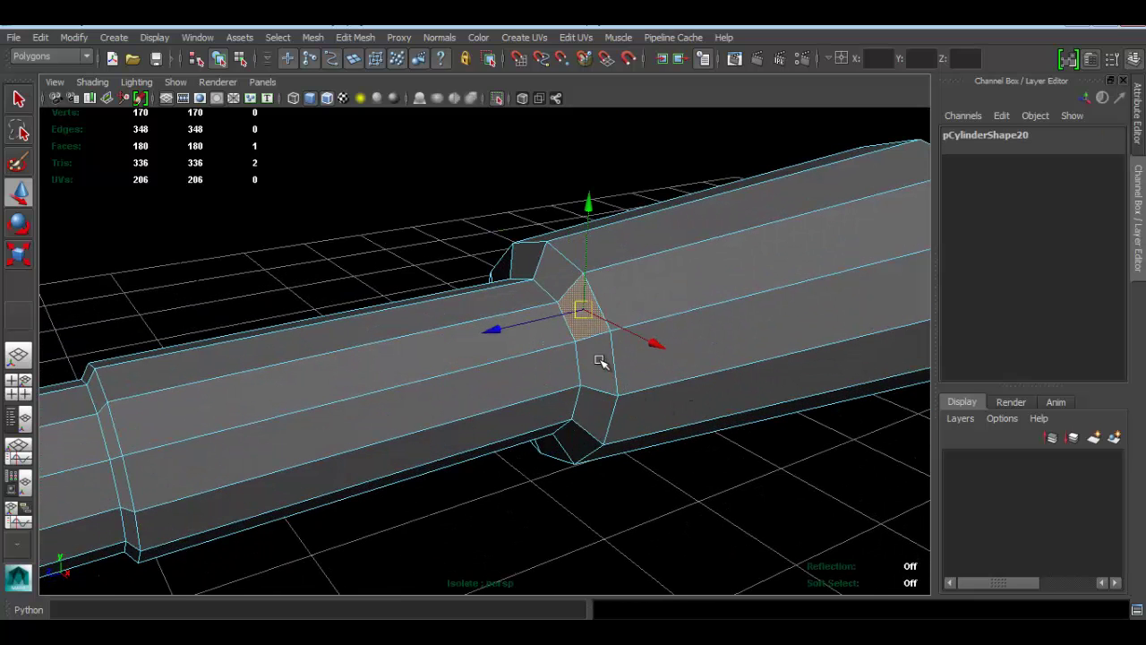
{"action": "double_click", "coordinate": [600, 361], "text": "shift"}
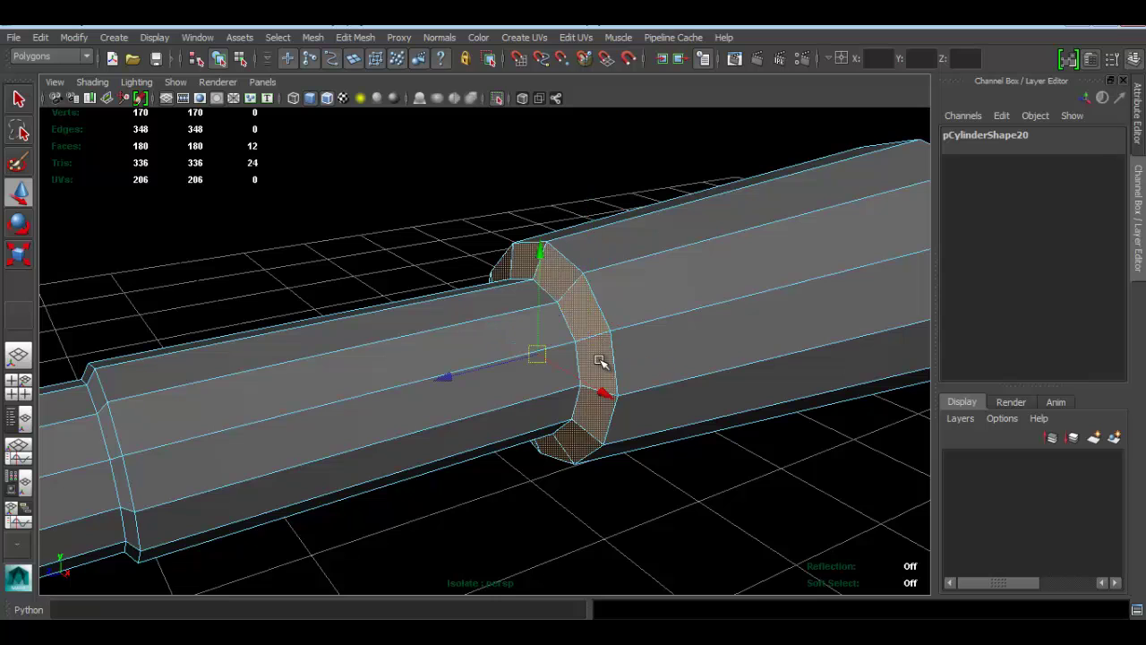
{"action": "left_click_drag", "start_coordinate": [582, 434], "coordinate": [562, 394], "text": "alt"}
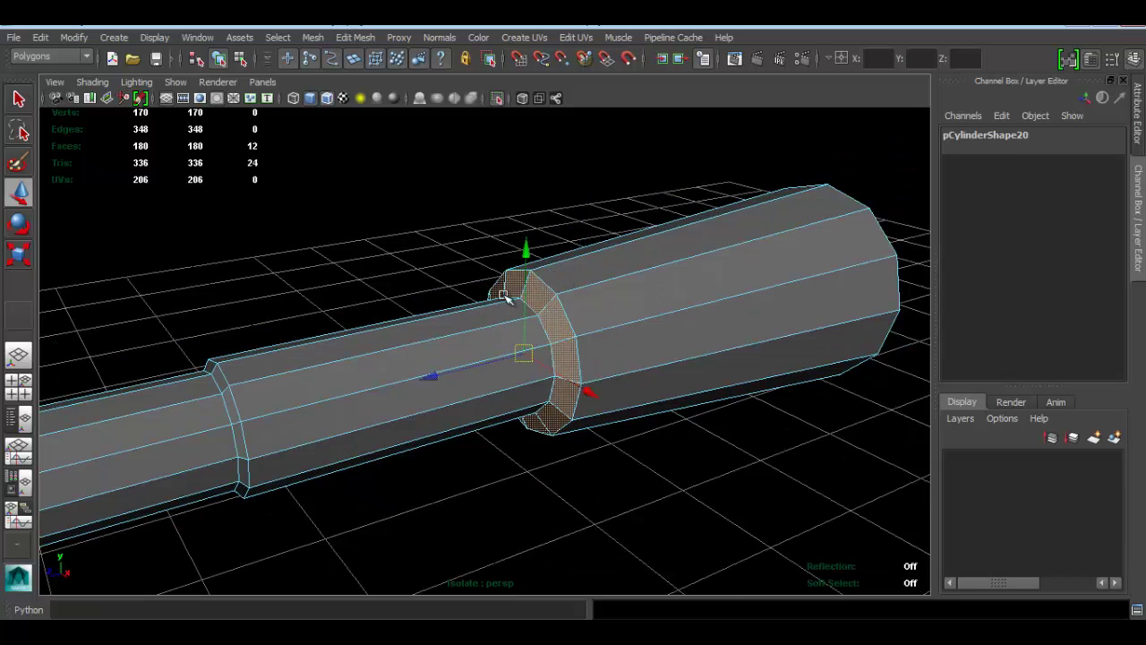
{"action": "left_click_drag", "start_coordinate": [450, 381], "coordinate": [523, 324], "text": "alt"}
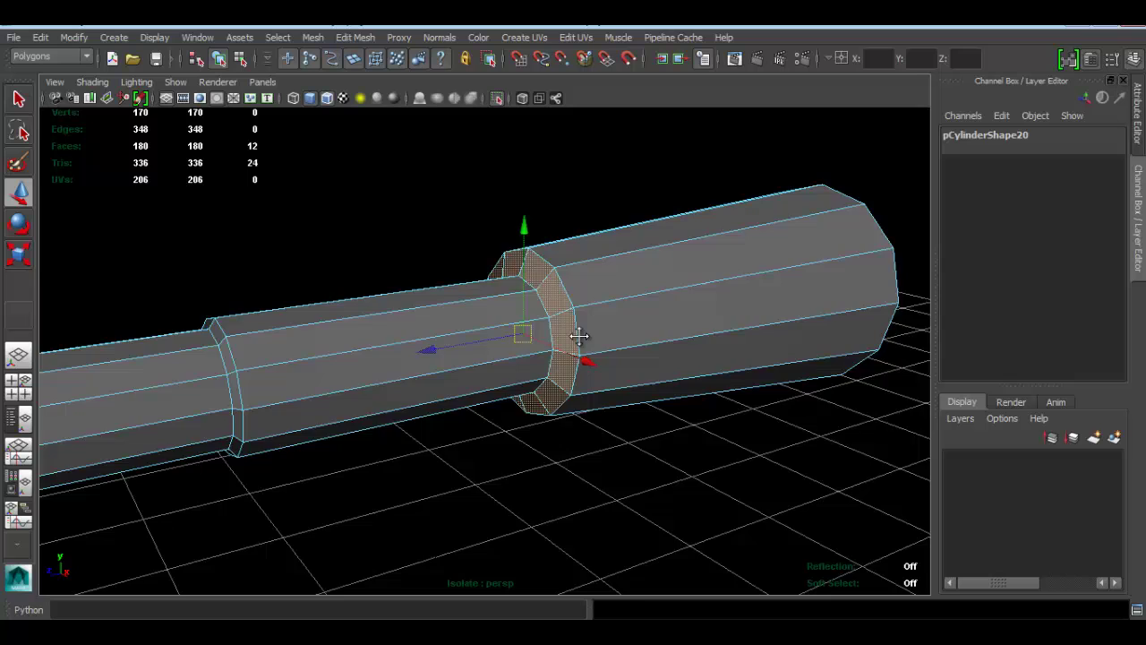
- Delete every face of the barrel copy except the collar ring at the step to the flared rear section
{"action": "scroll", "coordinate": [580, 325], "scroll_direction": "down", "scroll_amount": 4}
{"action": "scroll", "coordinate": [437, 299], "scroll_direction": "up", "scroll_amount": 1}
{"action": "scroll", "coordinate": [432, 299], "scroll_direction": "down", "scroll_amount": 2}
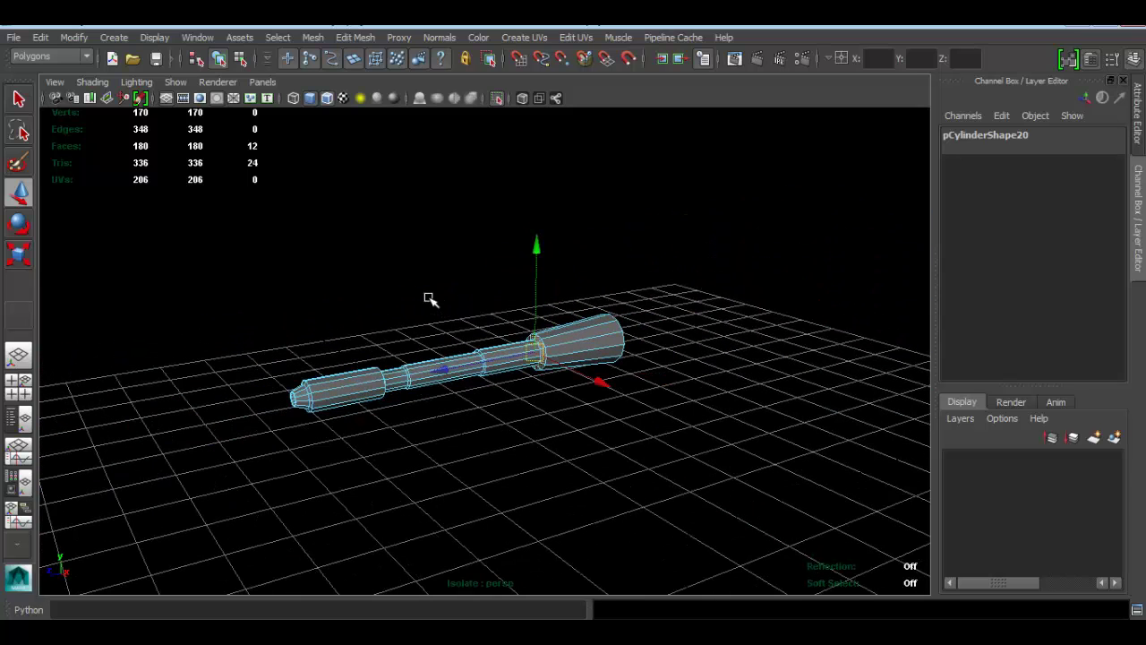
{"action": "mouse_move", "coordinate": [151, 162]}
{"action": "left_mouse_down"}
{"action": "mouse_move", "coordinate": [722, 481]}
{"action": "mouse_move", "coordinate": [775, 549]}
{"action": "left_mouse_up"}
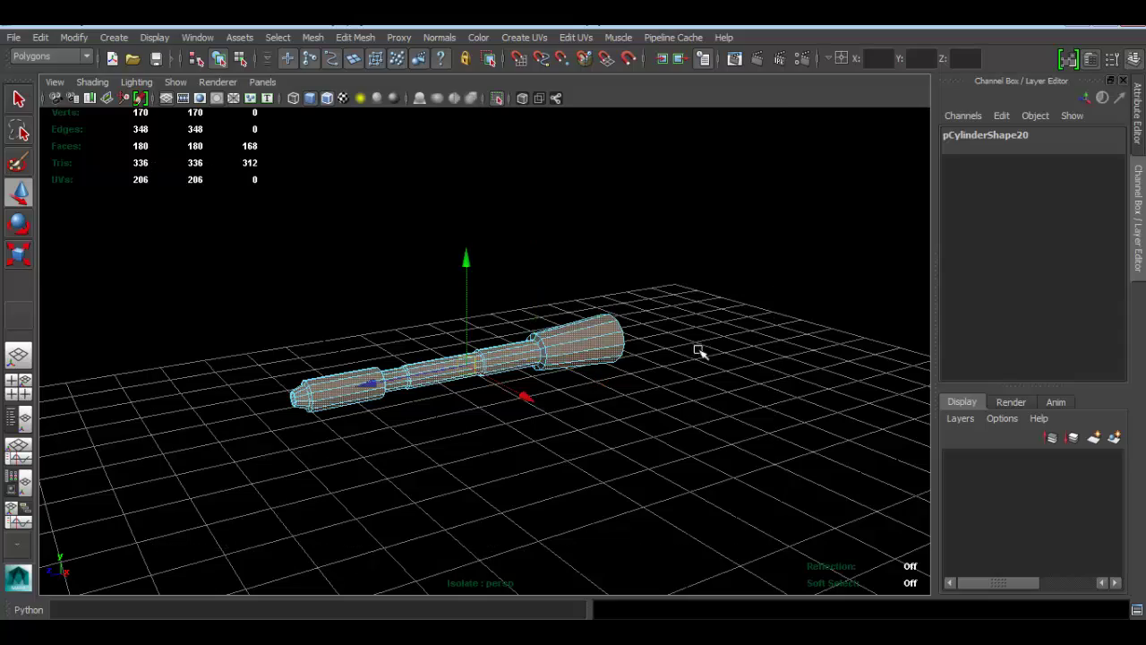
{"action": "scroll", "coordinate": [702, 340], "scroll_direction": "up", "scroll_amount": 10}
{"action": "scroll", "coordinate": [546, 322], "scroll_direction": "down", "scroll_amount": 2}
{"action": "scroll", "coordinate": [537, 340], "scroll_direction": "up", "scroll_amount": 4}
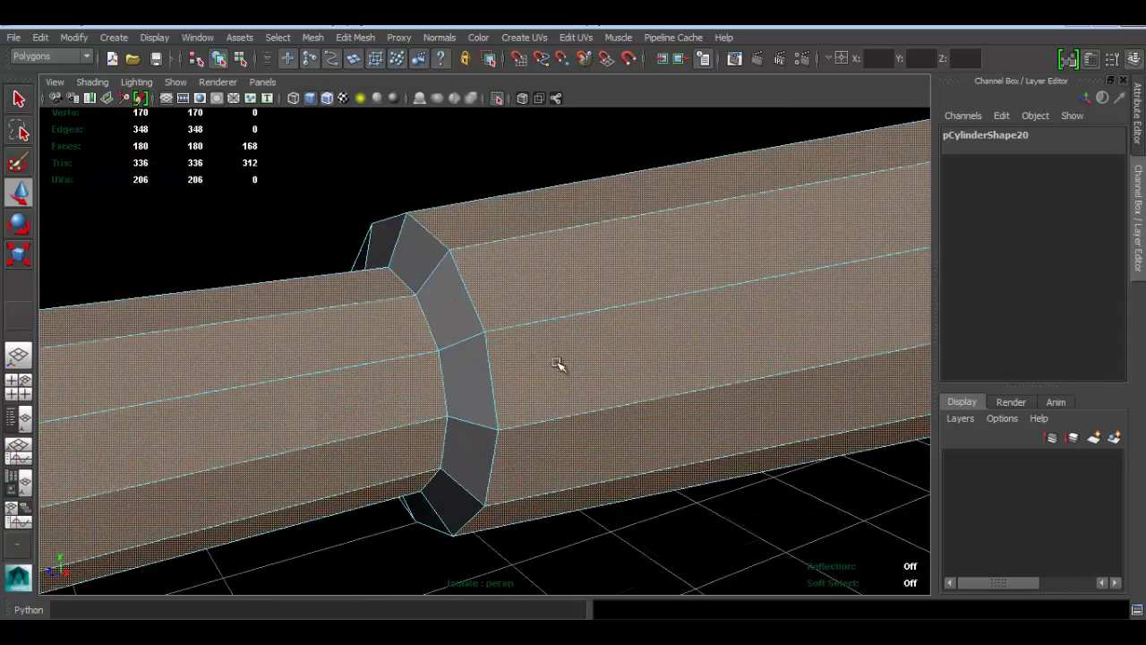
{"action": "left_click_drag", "start_coordinate": [557, 364], "coordinate": [573, 263], "text": "alt"}
{"action": "left_click_drag", "start_coordinate": [698, 454], "coordinate": [527, 265], "text": "alt"}
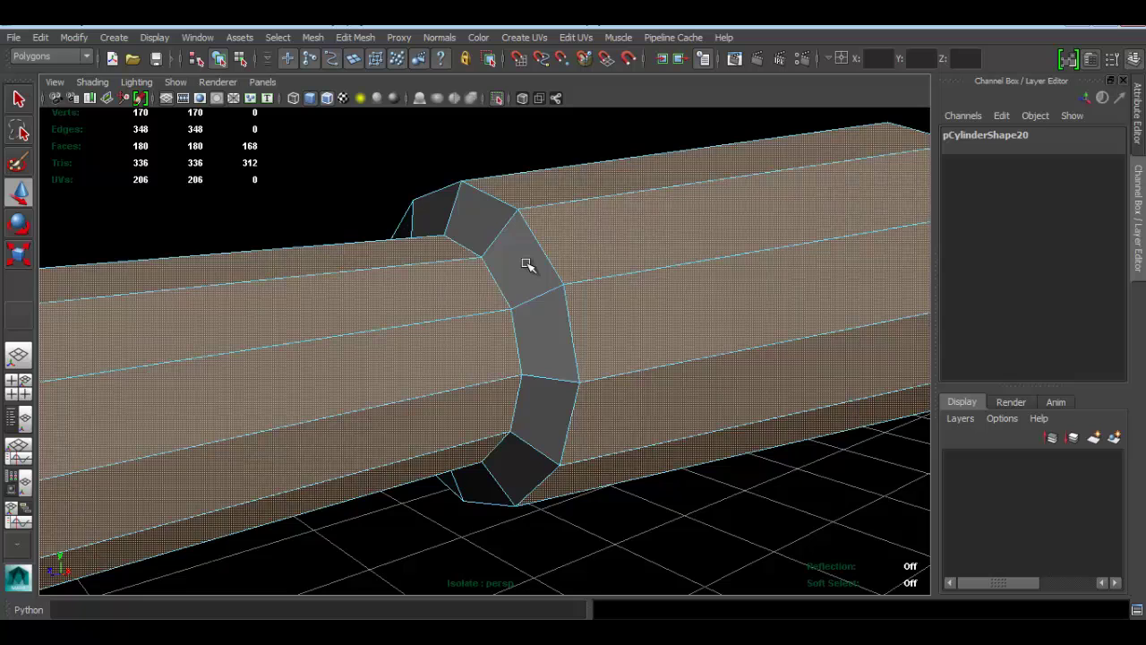
{"action": "scroll", "coordinate": [542, 339], "scroll_direction": "down", "scroll_amount": 8}
{"action": "key", "text": "Delete"}
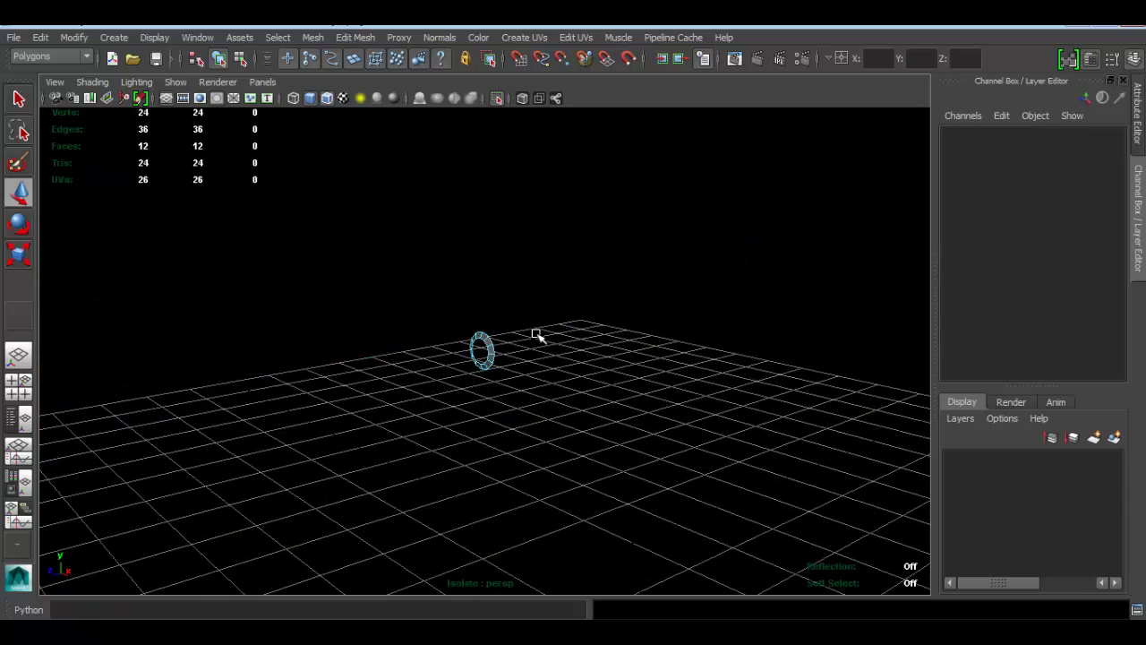
- Flatten the collar ring's faces by scaling them along the barrel axis, and bring the hidden objects back into view
{"action": "key", "text": "f"}
{"action": "double_click", "coordinate": [493, 260]}
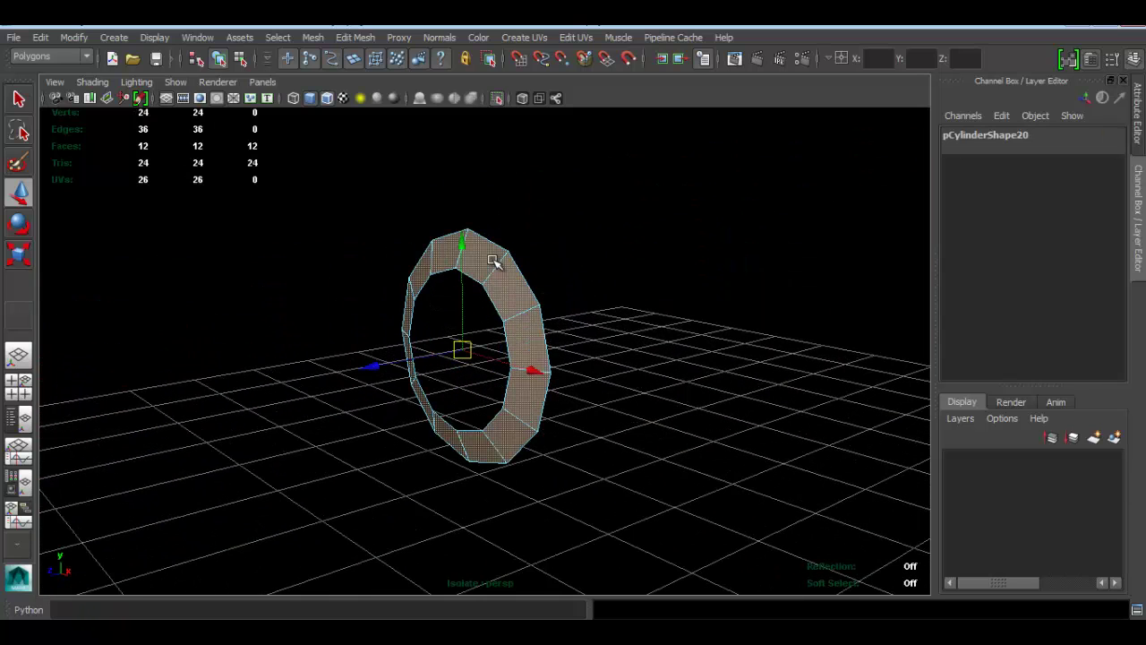
{"action": "left_click_drag", "start_coordinate": [493, 260], "coordinate": [468, 312], "text": "alt"}
{"action": "key", "text": "r"}
{"action": "left_click_drag", "start_coordinate": [332, 353], "coordinate": [457, 374]}
{"action": "left_click_drag", "start_coordinate": [533, 347], "coordinate": [573, 344], "text": "alt"}
{"action": "left_click_drag", "start_coordinate": [332, 354], "coordinate": [424, 363]}
{"action": "left_click", "coordinate": [497, 98]}
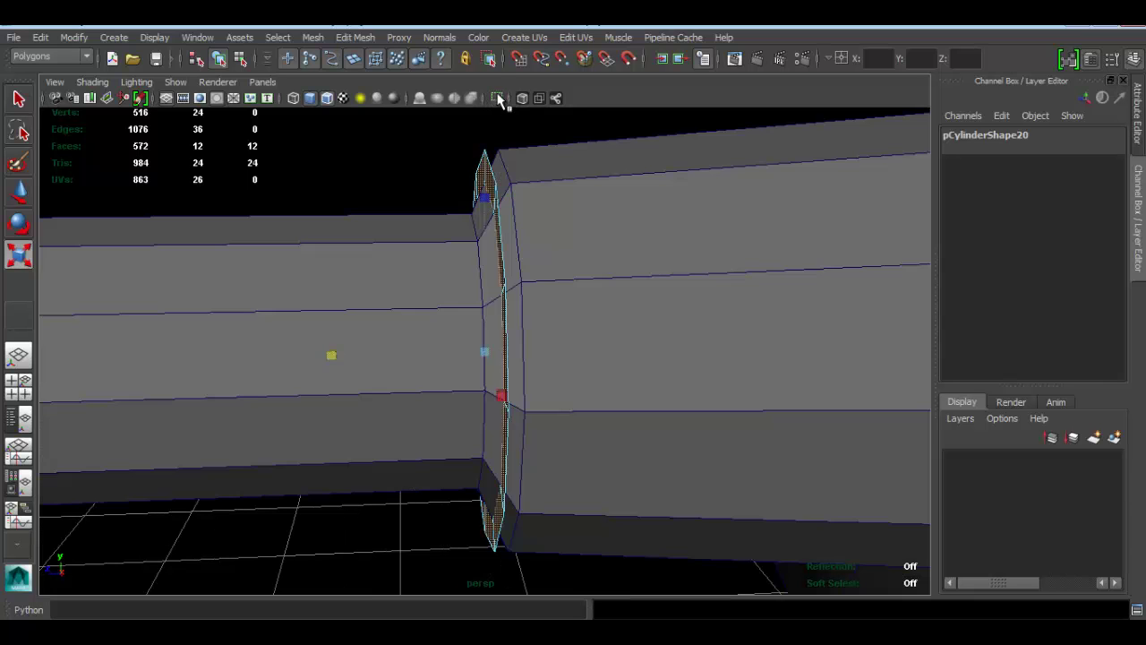
- Slide the flattened ring forward along the main barrel, away from the flared rear section
{"action": "left_click_drag", "start_coordinate": [512, 224], "coordinate": [490, 267], "text": "alt"}
{"action": "key", "text": "w"}
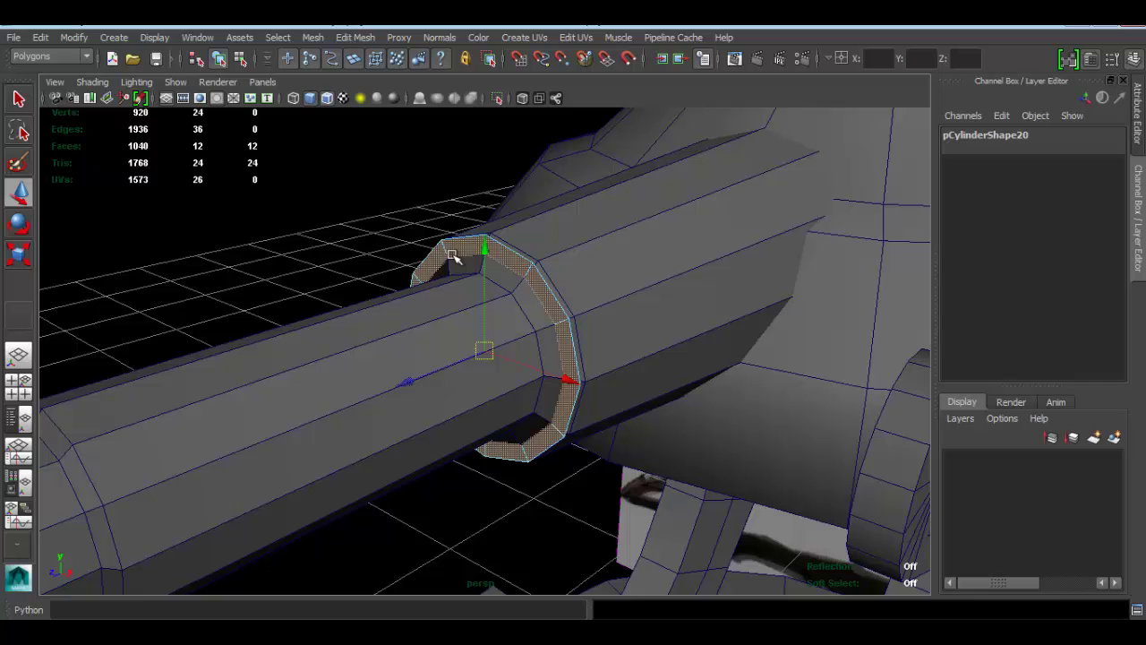
{"action": "left_click_drag", "start_coordinate": [406, 382], "coordinate": [76, 392]}
{"action": "scroll", "coordinate": [312, 317], "scroll_direction": "down", "scroll_amount": 3}
{"action": "middle_click_drag", "start_coordinate": [312, 317], "coordinate": [452, 255], "text": "alt"}
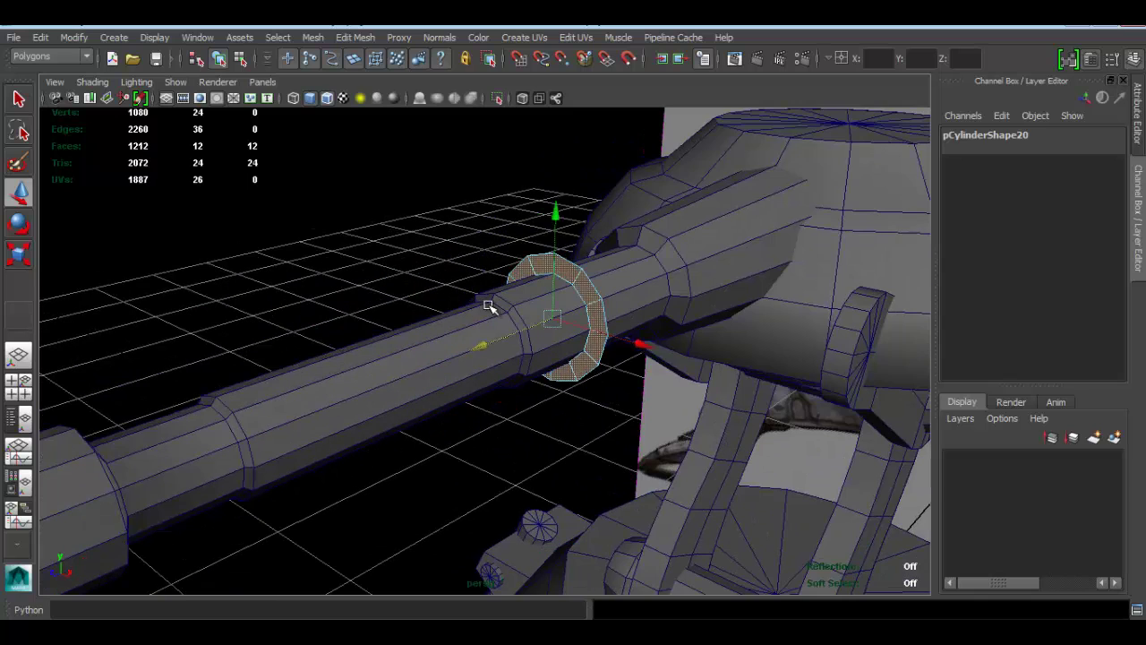
{"action": "scroll", "coordinate": [478, 312], "scroll_direction": "down", "scroll_amount": 4}
{"action": "left_click_drag", "start_coordinate": [550, 289], "coordinate": [516, 294], "text": "alt"}
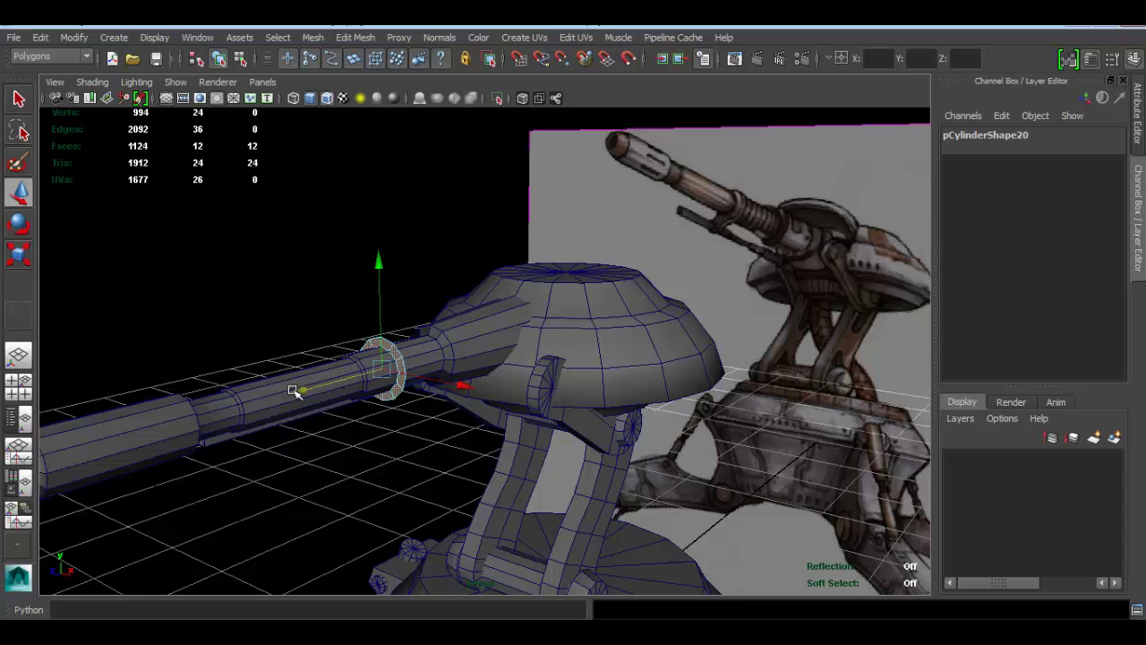
{"action": "left_click_drag", "start_coordinate": [292, 390], "coordinate": [264, 399]}
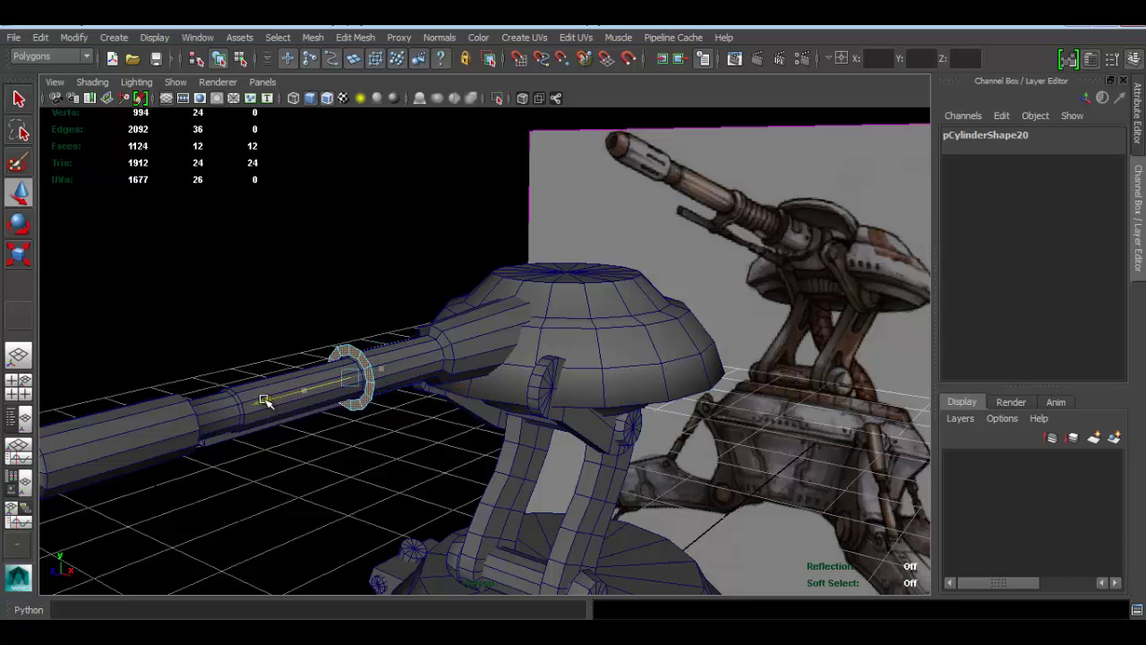
- Scale the ring's inner edge loop inward until it meets the barrel surface, and return to whole-object selection
{"action": "key", "text": "f"}
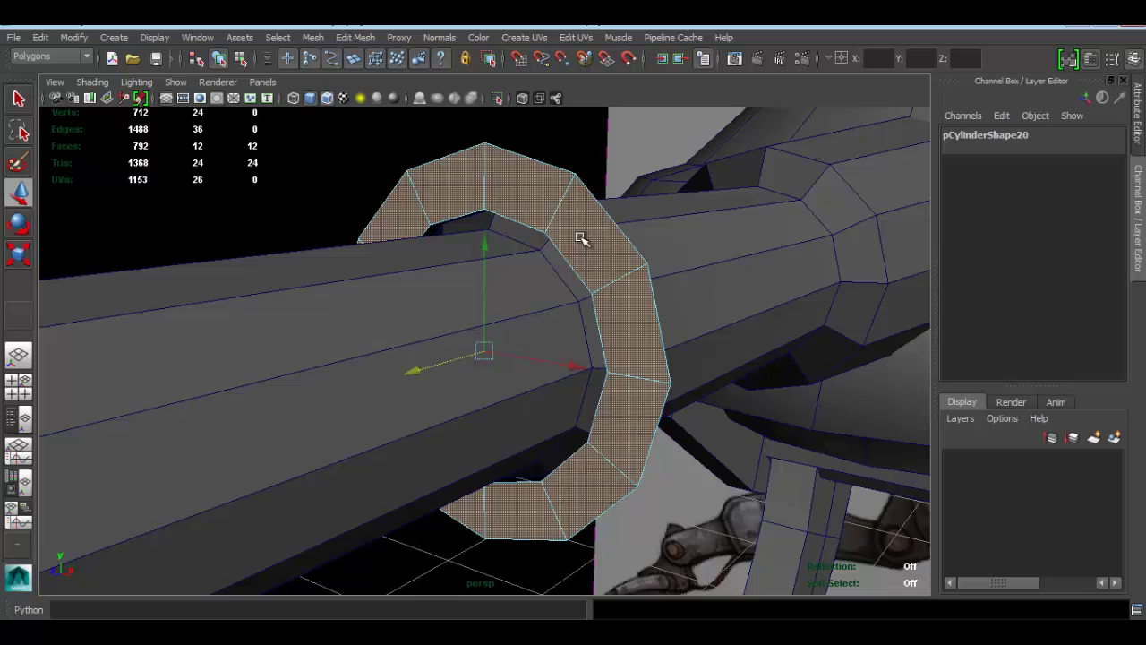
{"action": "right_click_drag", "start_coordinate": [580, 238], "coordinate": [563, 272]}
{"action": "double_click", "coordinate": [568, 261]}
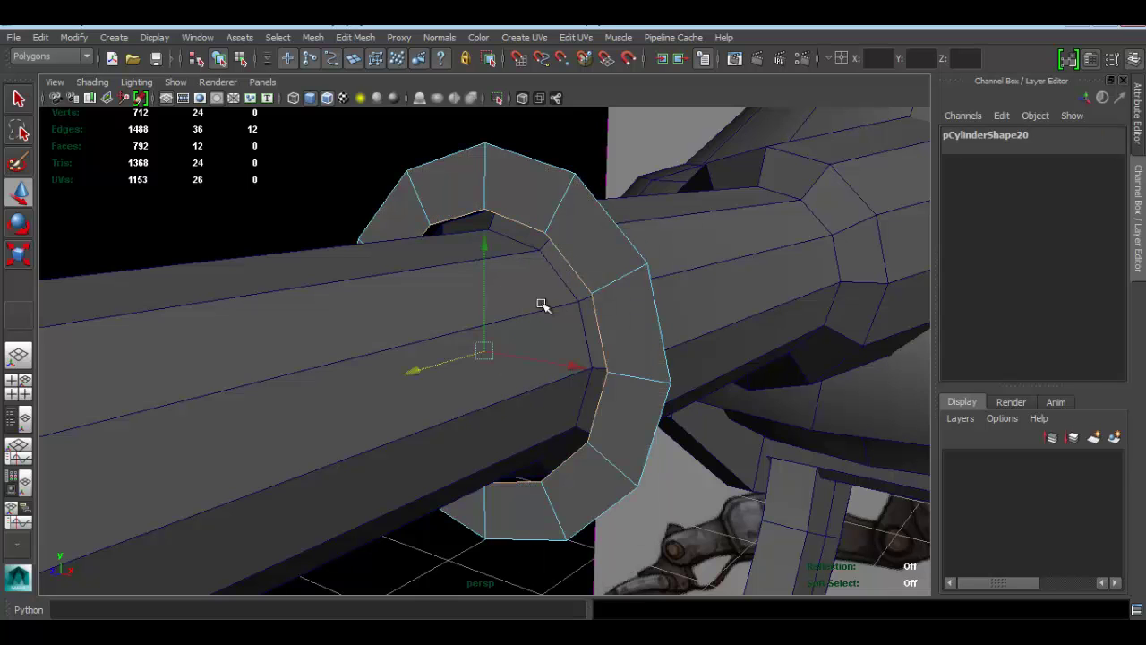
{"action": "key", "text": "r"}
{"action": "left_click_drag", "start_coordinate": [484, 352], "coordinate": [455, 352]}
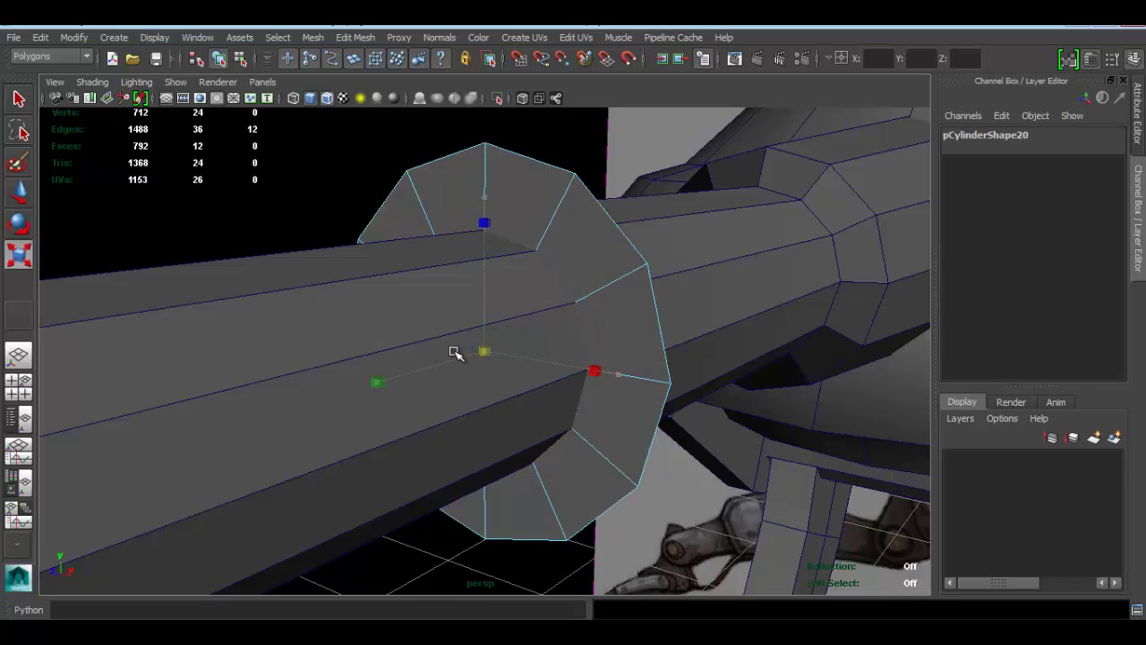
{"action": "right_click_drag", "start_coordinate": [573, 261], "coordinate": [732, 158]}
{"action": "left_click", "coordinate": [598, 267]}
- Move the thin gun rod inward to Translate X -0.318 and lower it beneath the main barrel
{"action": "scroll", "coordinate": [550, 312], "scroll_direction": "down", "scroll_amount": 5}
{"action": "left_click_drag", "start_coordinate": [543, 346], "coordinate": [525, 292], "text": "alt"}
{"action": "scroll", "coordinate": [475, 274], "scroll_direction": "up", "scroll_amount": 6}
{"action": "key", "text": "w"}
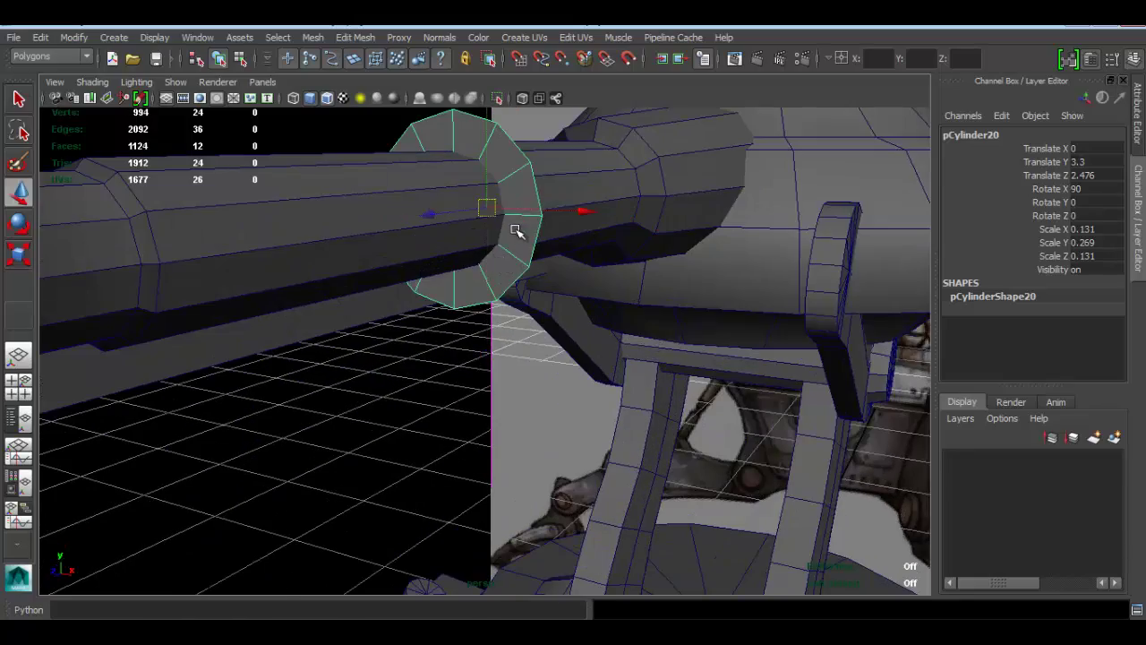
{"action": "middle_click_drag", "start_coordinate": [516, 230], "coordinate": [529, 298], "text": "alt"}
{"action": "scroll", "coordinate": [527, 286], "scroll_direction": "down", "scroll_amount": 4}
{"action": "left_click_drag", "start_coordinate": [444, 279], "coordinate": [520, 273], "text": "alt"}
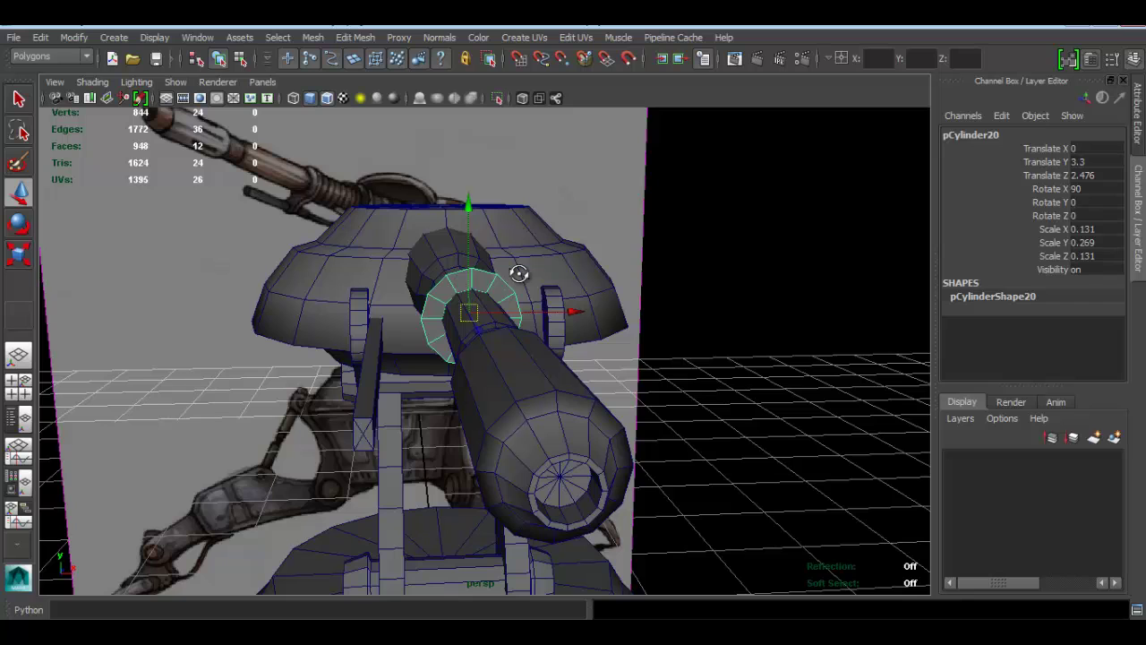
{"action": "left_click", "coordinate": [375, 370]}
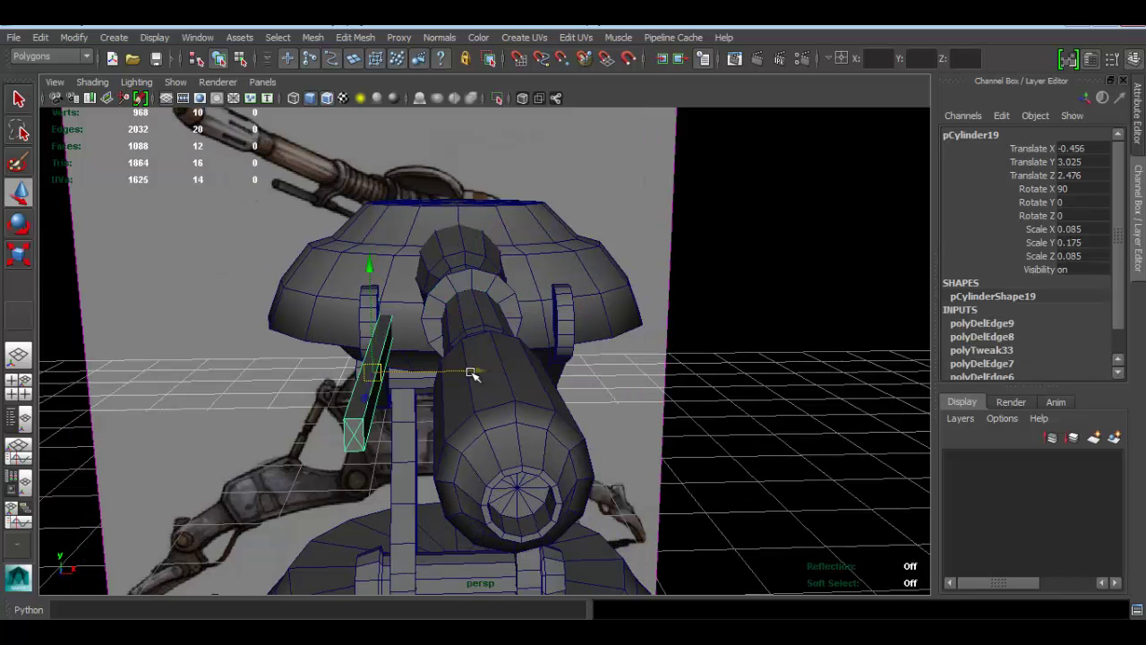
{"action": "left_click_drag", "start_coordinate": [474, 371], "coordinate": [506, 377]}
{"action": "left_click_drag", "start_coordinate": [593, 366], "coordinate": [448, 302], "text": "alt"}
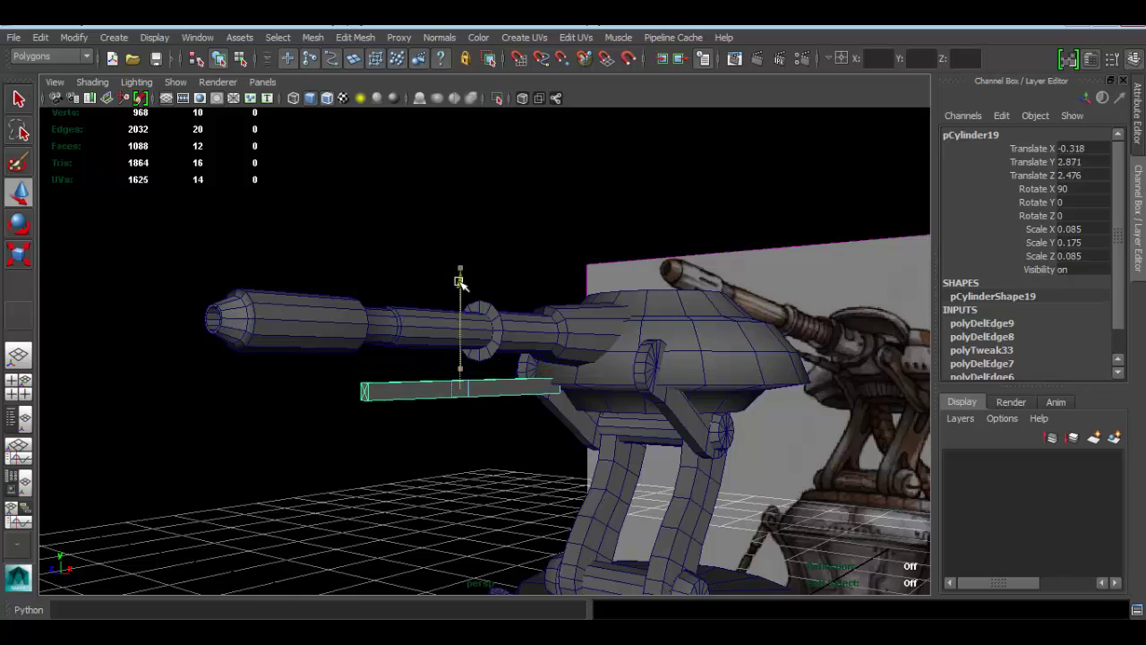
{"action": "left_click_drag", "start_coordinate": [387, 280], "coordinate": [439, 279], "text": "alt"}
- Duplicate the barrel ring and place the copy at the thin rod, at Translate X -0.241, Y 2.948 and Scale 0.082, 0.168, 0.082
{"action": "left_click", "coordinate": [482, 309]}
{"action": "right_click_drag", "start_coordinate": [482, 309], "coordinate": [481, 245], "text": "alt"}
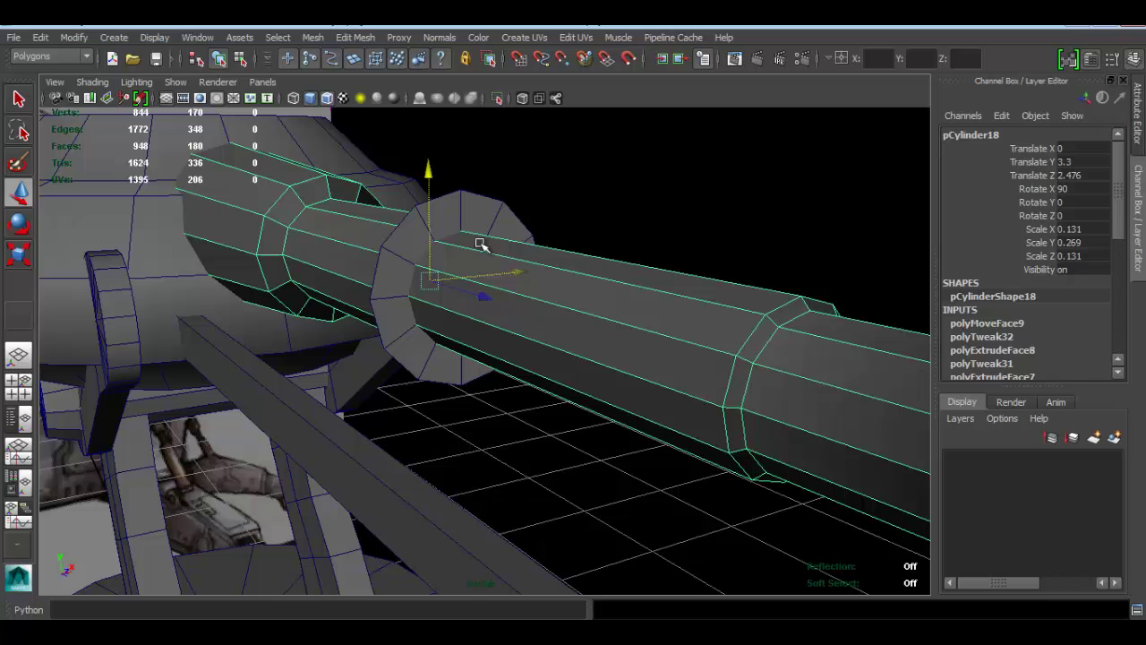
{"action": "left_click", "coordinate": [490, 205]}
{"action": "left_click_drag", "start_coordinate": [470, 238], "coordinate": [433, 260], "text": "alt"}
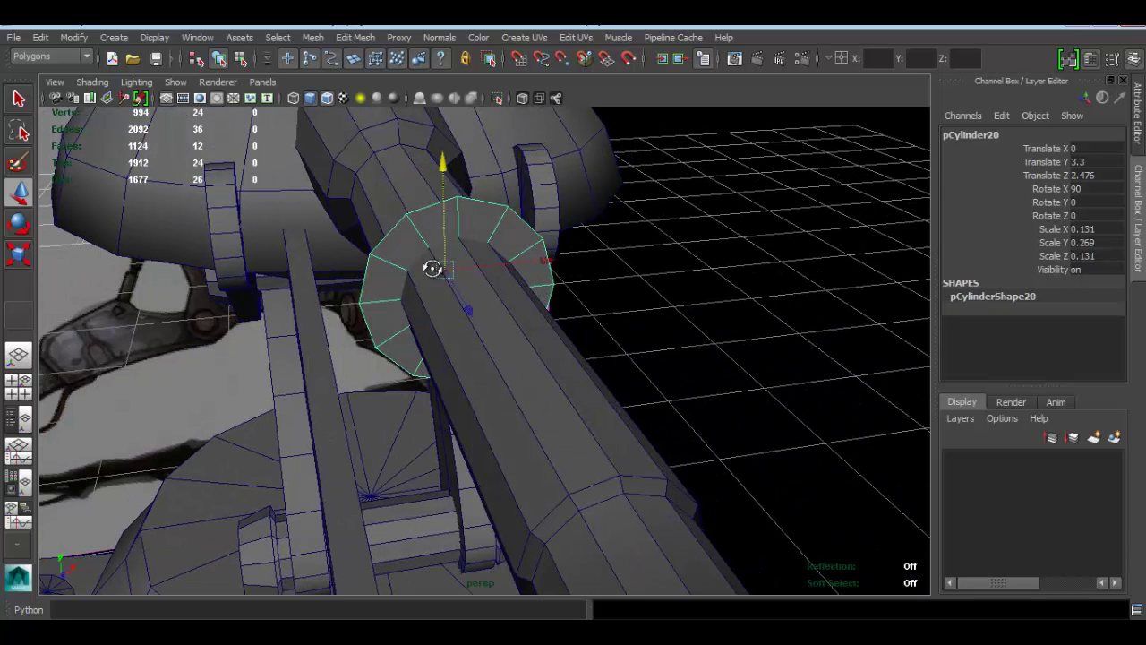
{"action": "key", "text": "ctrl+d"}
{"action": "left_click_drag", "start_coordinate": [442, 179], "coordinate": [316, 317]}
{"action": "key", "text": "r"}
{"action": "key", "text": "w"}
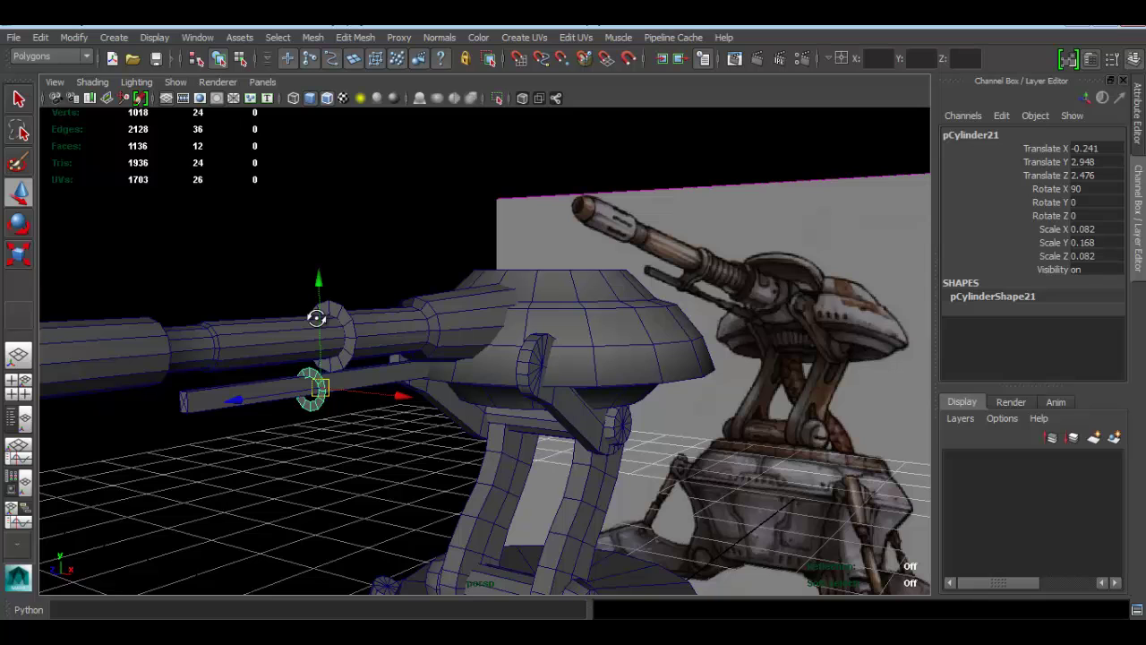
- Enlarge the small ring at the rod uniformly to Scale X 0.089, Y 0.184, Z 0.089
{"action": "scroll", "coordinate": [376, 352], "scroll_direction": "up", "scroll_amount": 3}
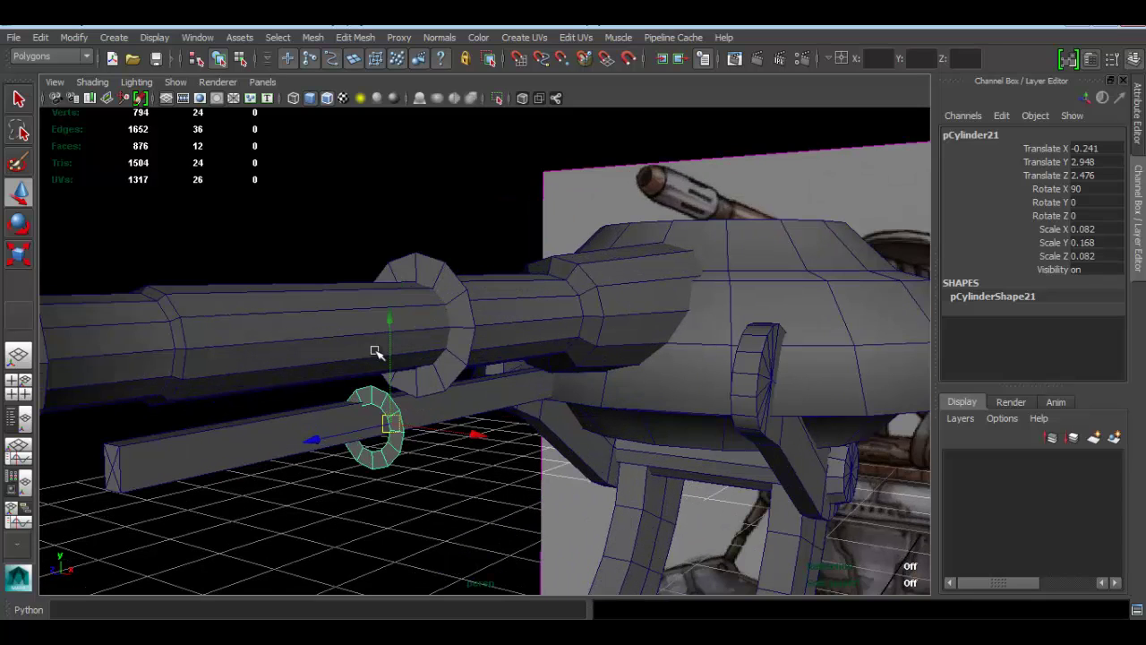
{"action": "key", "text": "r"}
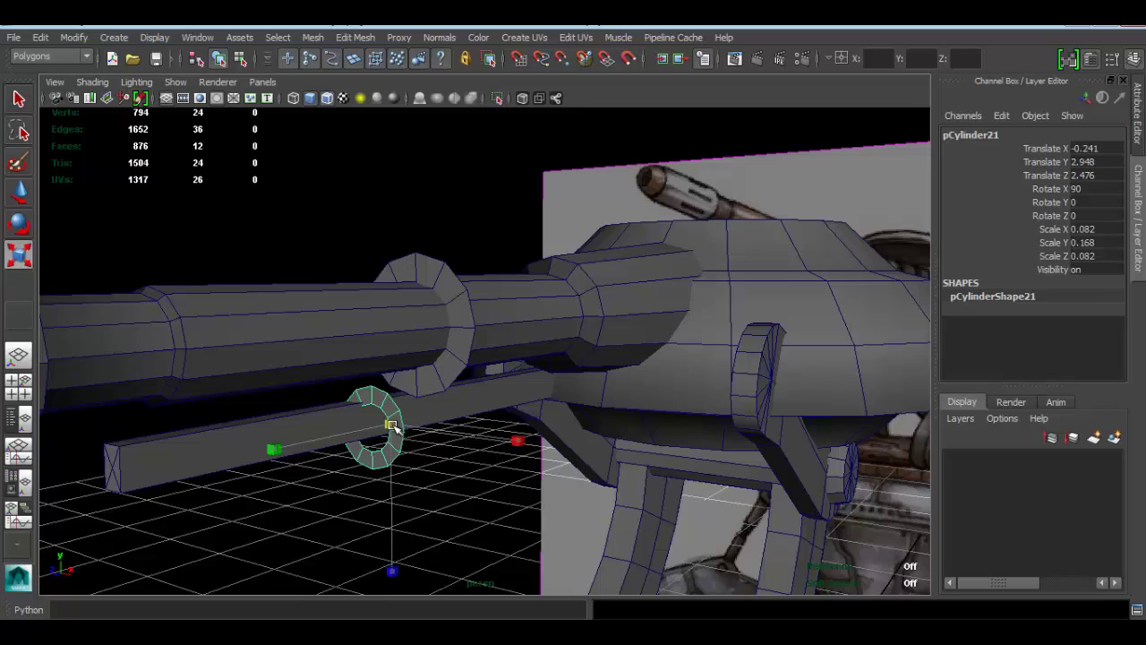
{"action": "left_click_drag", "start_coordinate": [391, 428], "coordinate": [394, 417]}
{"action": "scroll", "coordinate": [462, 347], "scroll_direction": "up", "scroll_amount": 3}
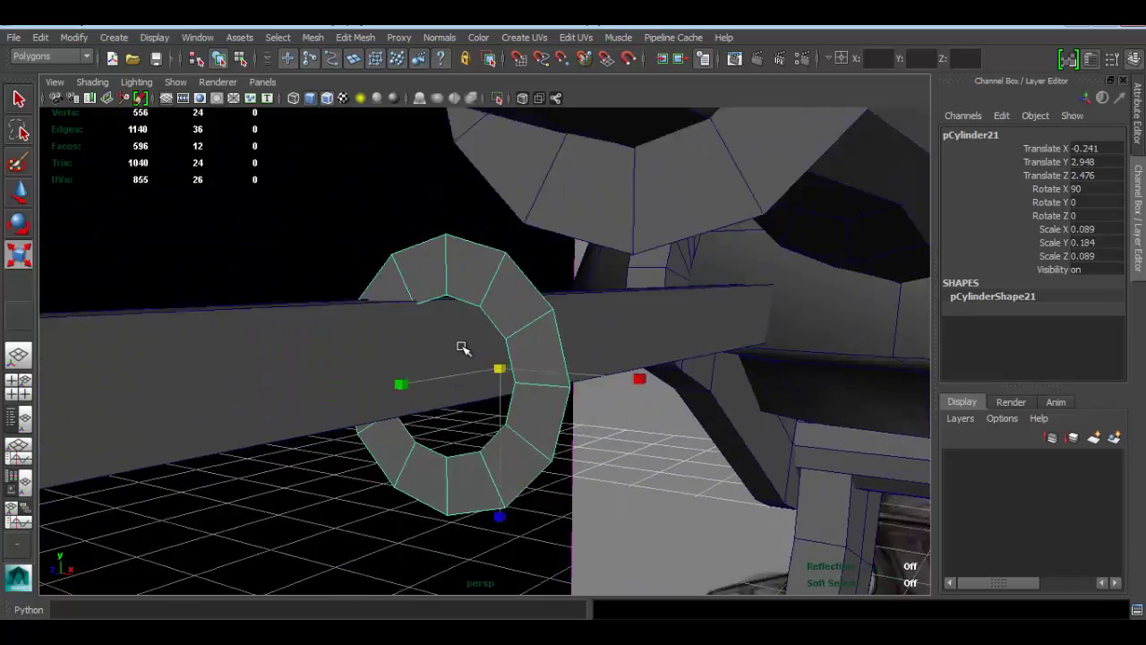
- Close the small ring's inner opening with Fill Hole, starting from one of its inner border edges
{"action": "scroll", "coordinate": [460, 343], "scroll_direction": "down", "scroll_amount": 5}
{"action": "key", "text": "w"}
{"action": "left_click_drag", "start_coordinate": [532, 313], "coordinate": [490, 279], "text": "alt"}
{"action": "scroll", "coordinate": [530, 305], "scroll_direction": "up", "scroll_amount": 4}
{"action": "right_click_drag", "start_coordinate": [536, 288], "coordinate": [537, 236]}
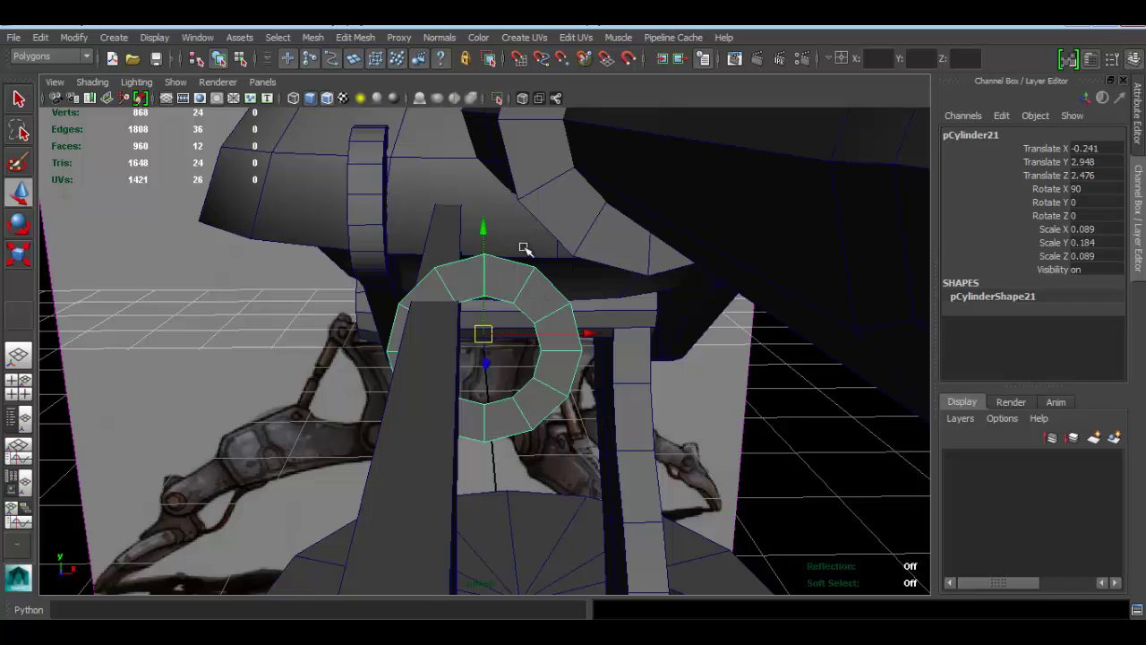
{"action": "left_click", "coordinate": [500, 294]}
{"action": "left_click", "coordinate": [536, 312]}
{"action": "right_click_drag", "start_coordinate": [537, 313], "coordinate": [536, 230]}
{"action": "left_click", "coordinate": [526, 313]}
{"action": "scroll", "coordinate": [550, 287], "scroll_direction": "up", "scroll_amount": 3}
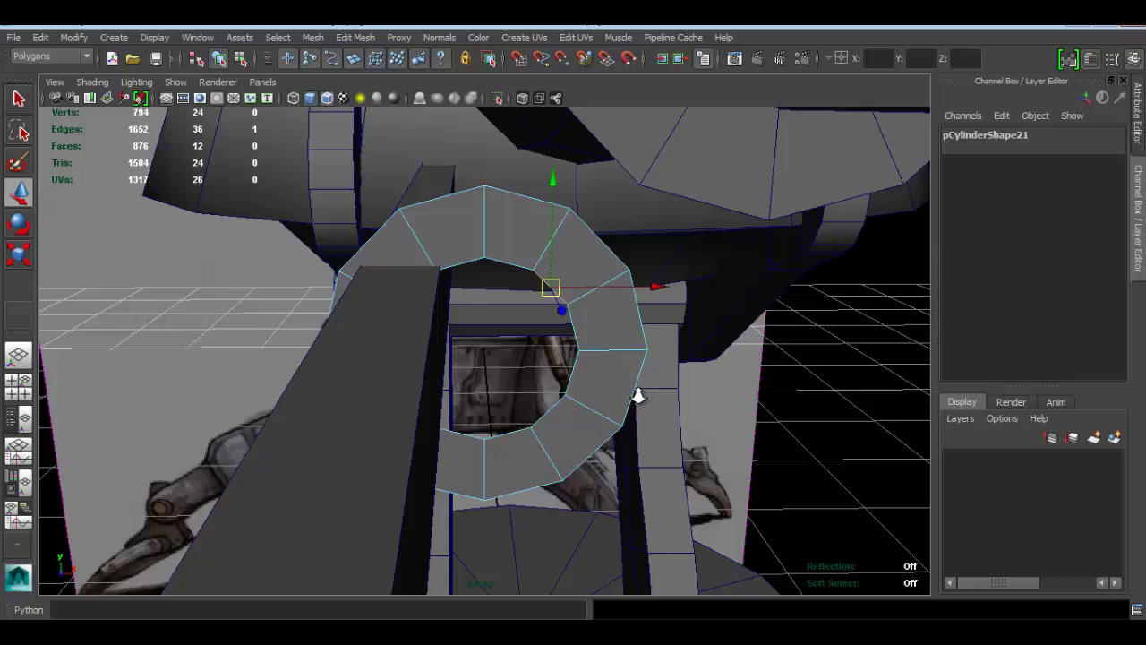
{"action": "left_click", "coordinate": [355, 38]}
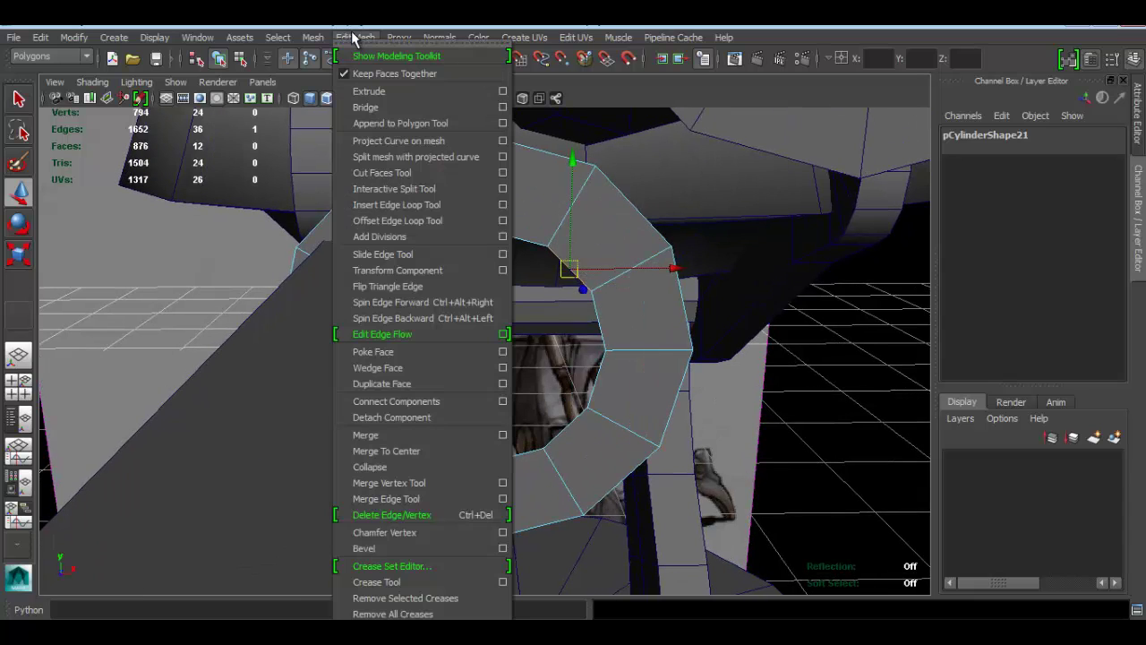
{"action": "mouse_move", "coordinate": [307, 39]}
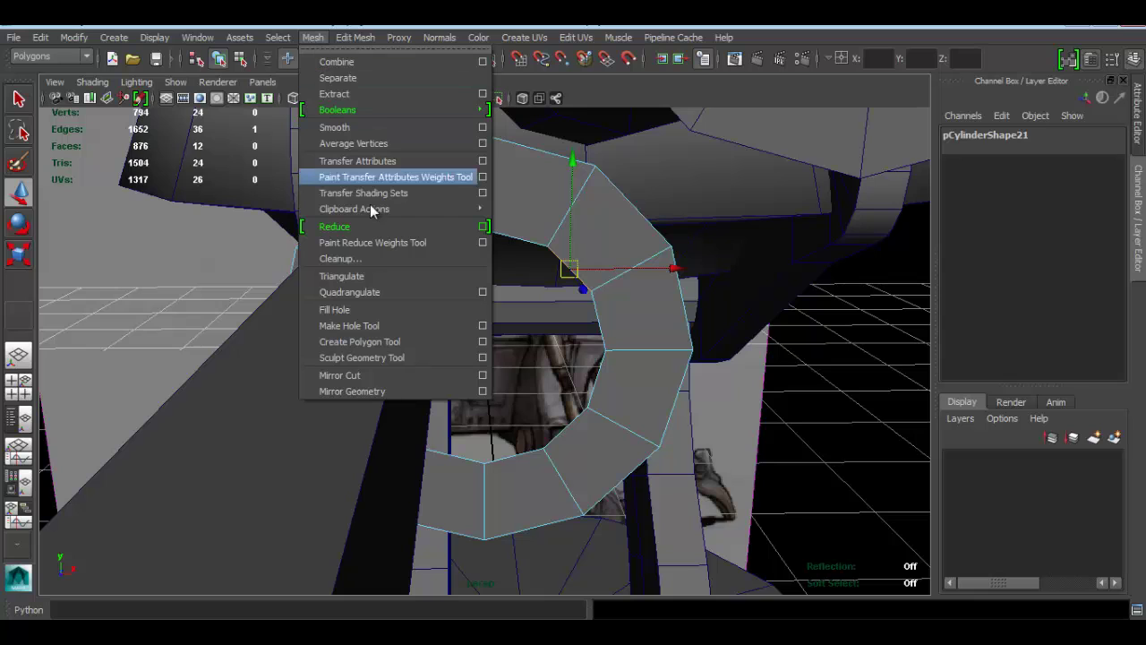
{"action": "left_click", "coordinate": [396, 309]}
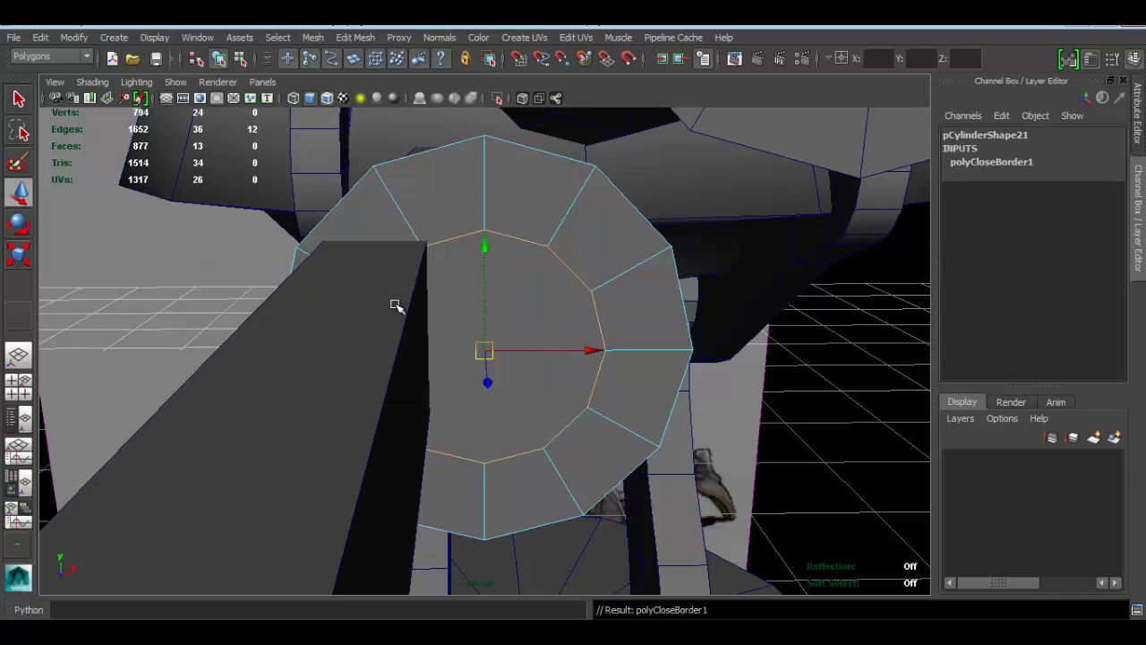
- Split the new centre cap of the small ring into triangles with Poke Face
{"action": "right_click_drag", "start_coordinate": [559, 194], "coordinate": [558, 225]}
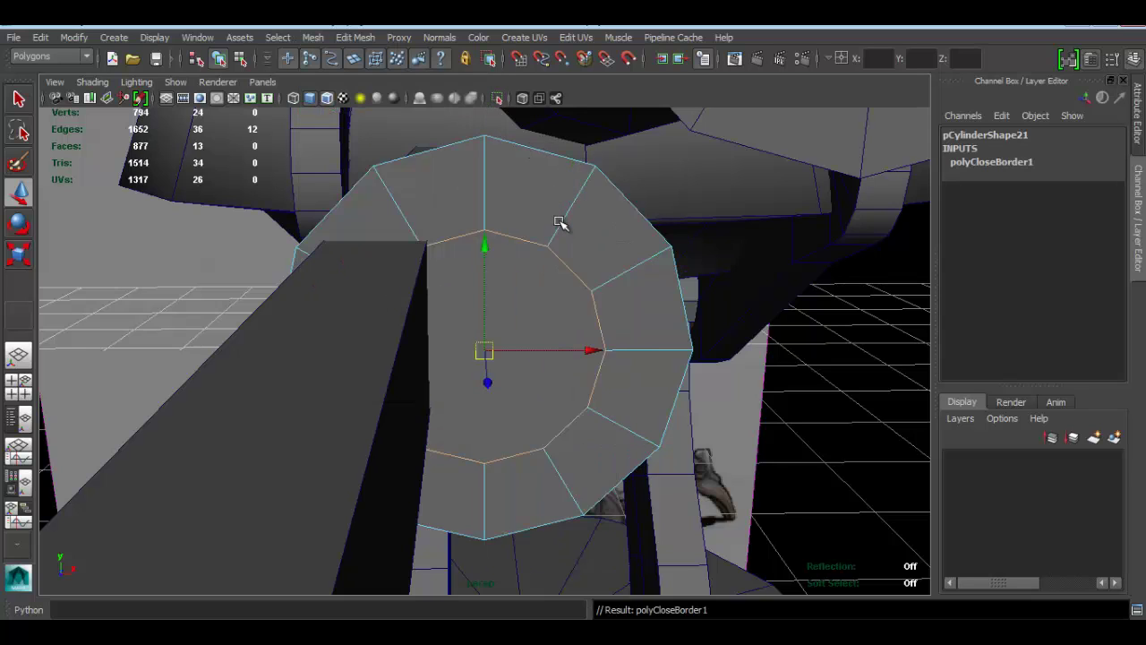
{"action": "left_click", "coordinate": [525, 299]}
{"action": "left_click", "coordinate": [351, 38]}
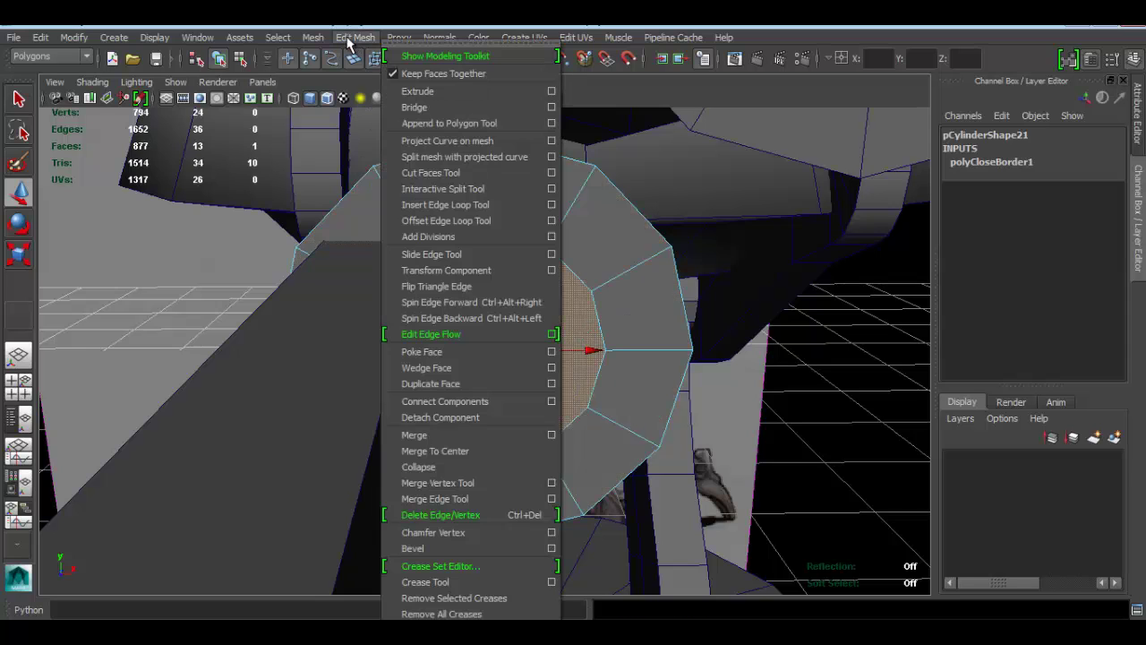
{"action": "left_click", "coordinate": [471, 350]}
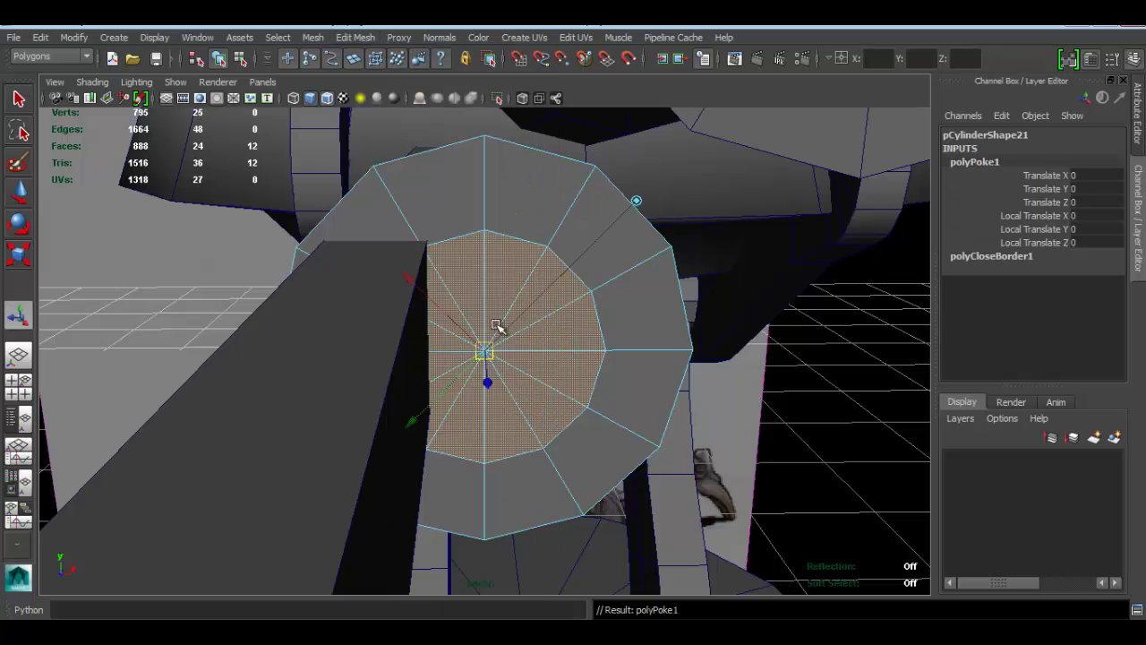
{"action": "left_click_drag", "start_coordinate": [501, 325], "coordinate": [527, 215], "text": "alt"}
- Delete the outer loop of ring faces, keeping only the triangulated centre disc
{"action": "left_click", "coordinate": [527, 215]}
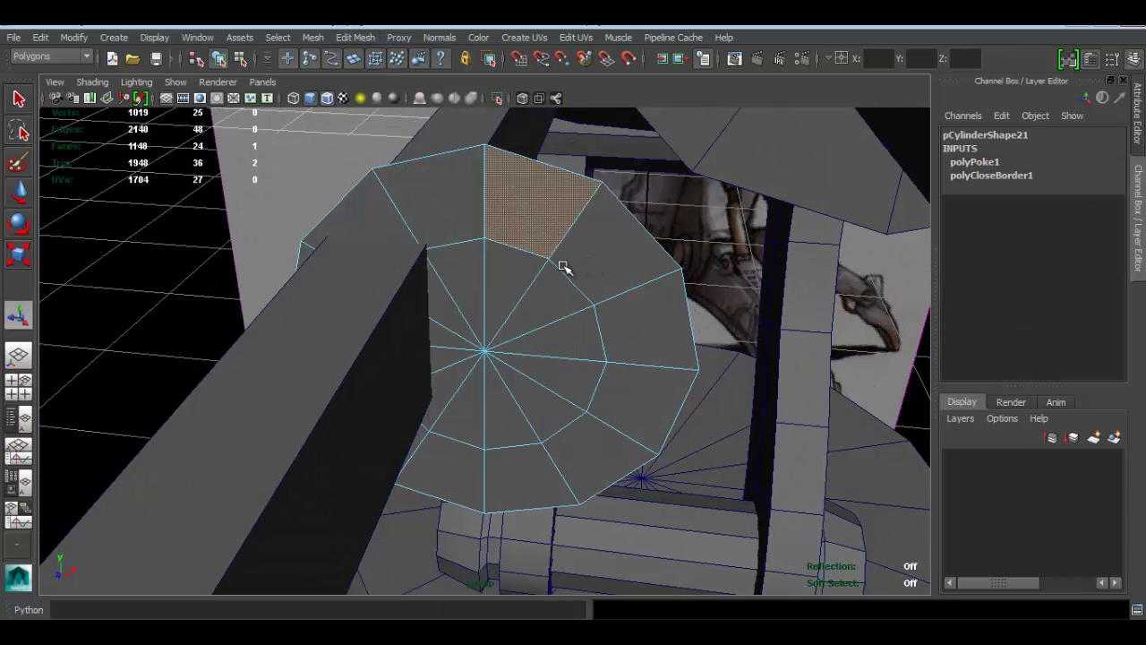
{"action": "double_click", "coordinate": [595, 255], "text": "shift"}
{"action": "key", "text": "Delete"}
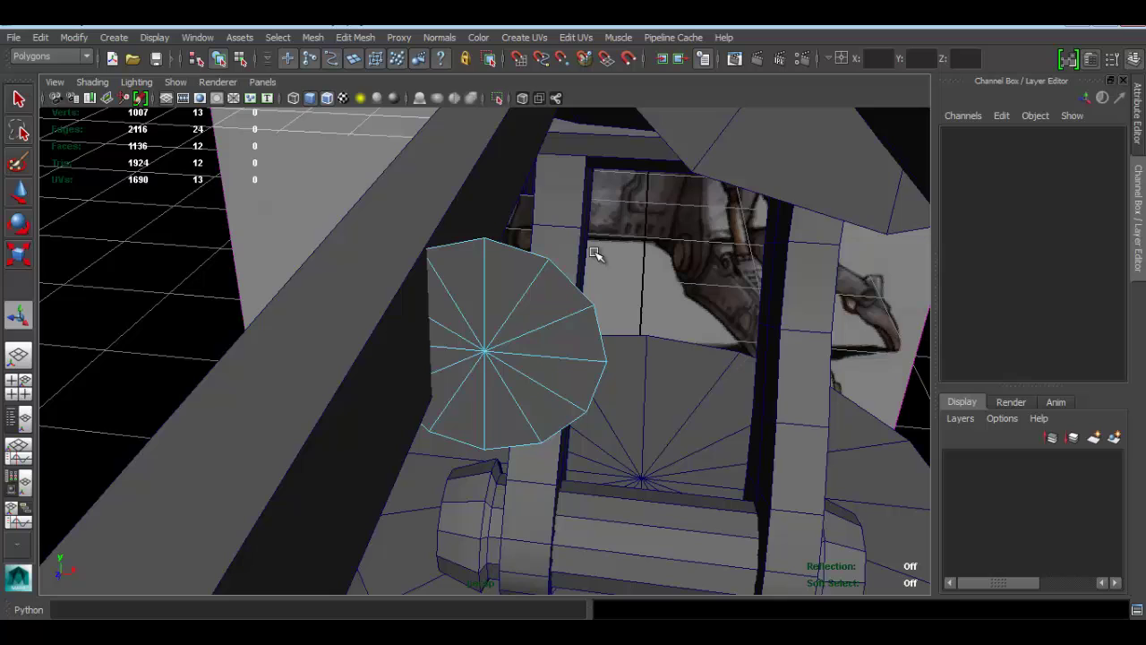
- Enlarge all faces of the triangulated disc at the rod uniformly about their centre
{"action": "double_click", "coordinate": [504, 327]}
{"action": "key", "text": "r"}
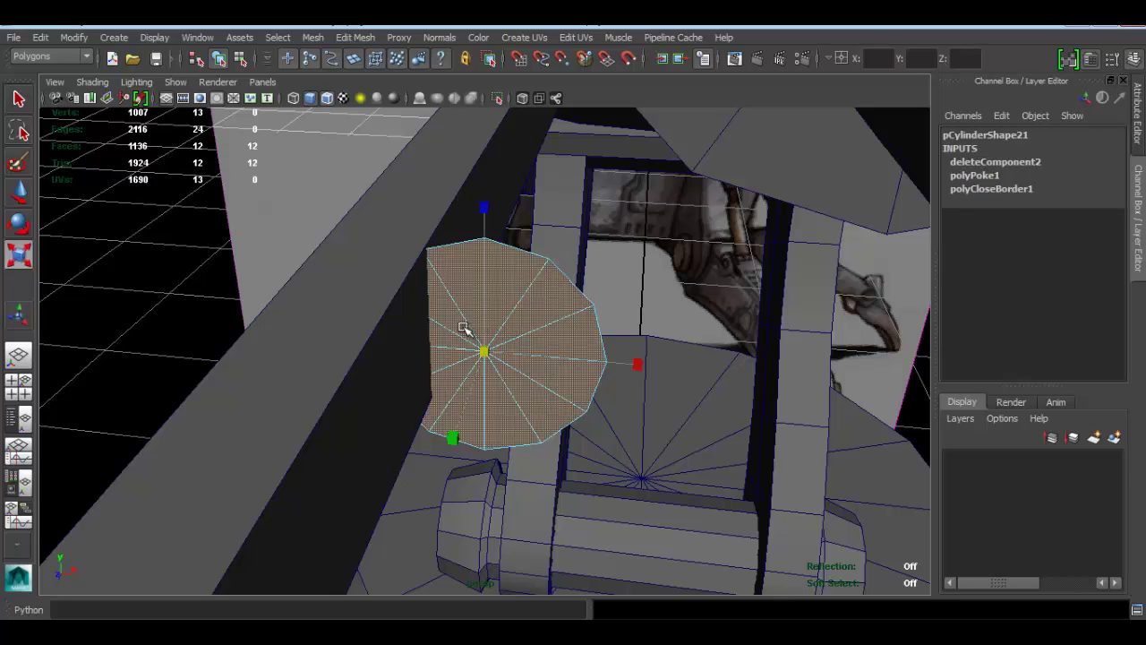
{"action": "left_click_drag", "start_coordinate": [481, 357], "coordinate": [555, 366]}
{"action": "left_click_drag", "start_coordinate": [499, 286], "coordinate": [491, 353], "text": "alt"}
{"action": "left_click_drag", "start_coordinate": [500, 252], "coordinate": [473, 300], "text": "alt"}
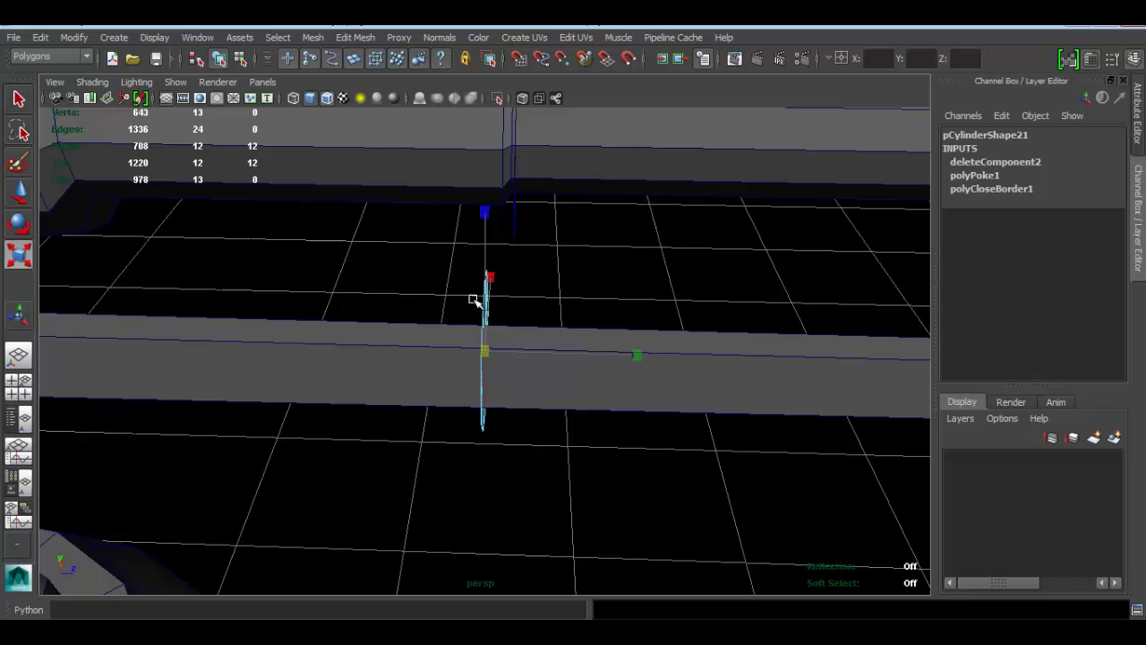
- Move the rod disc along the barrel direction to Translate Z 2.523, aligning it with the ring on the main barrel
{"action": "right_click_drag", "start_coordinate": [482, 304], "coordinate": [596, 217]}
{"action": "left_click", "coordinate": [488, 298]}
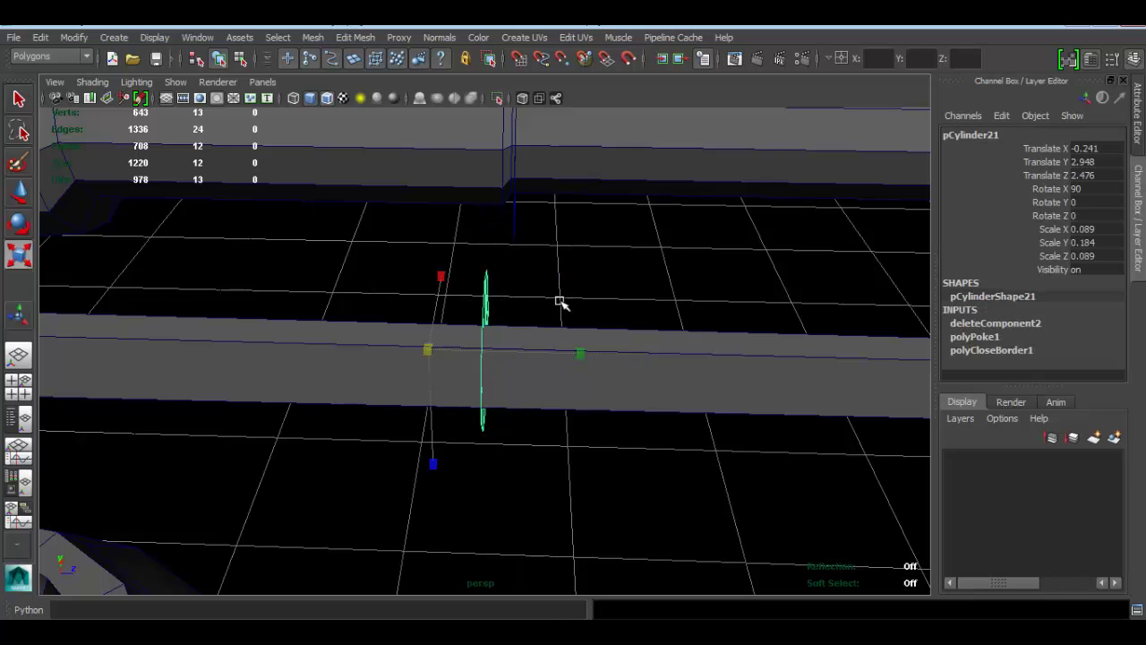
{"action": "left_click_drag", "start_coordinate": [563, 304], "coordinate": [530, 294], "text": "alt"}
{"action": "key", "text": "w"}
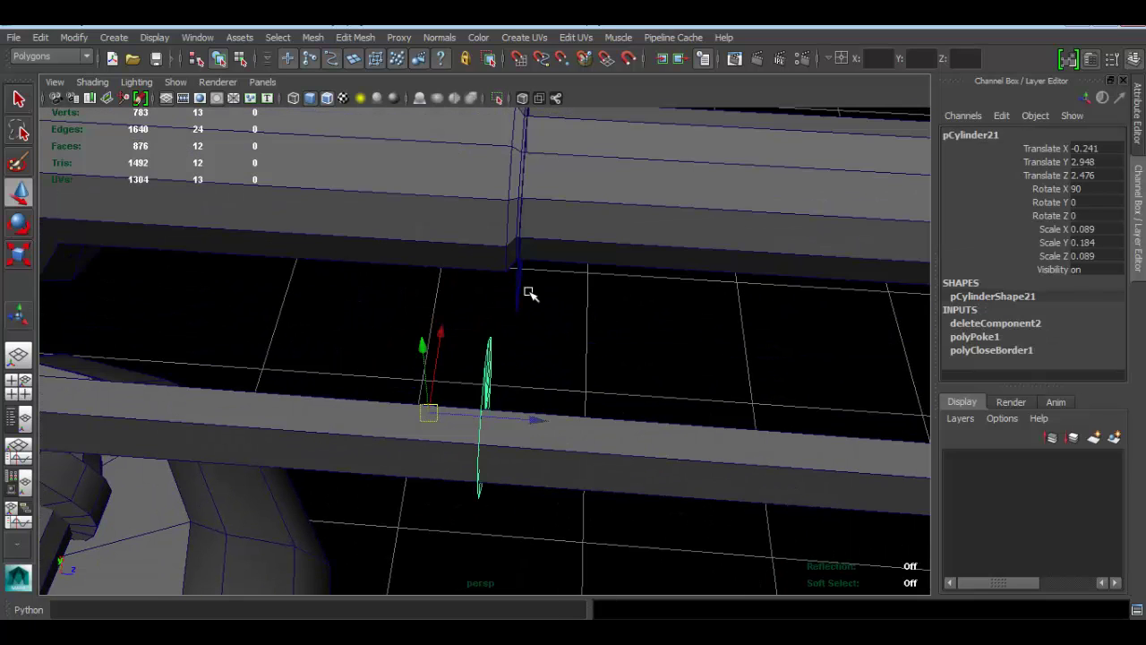
{"action": "left_click", "coordinate": [518, 290]}
{"action": "left_click_drag", "start_coordinate": [524, 338], "coordinate": [517, 315], "text": "alt"}
{"action": "left_click", "coordinate": [487, 364]}
{"action": "key", "text": "space"}
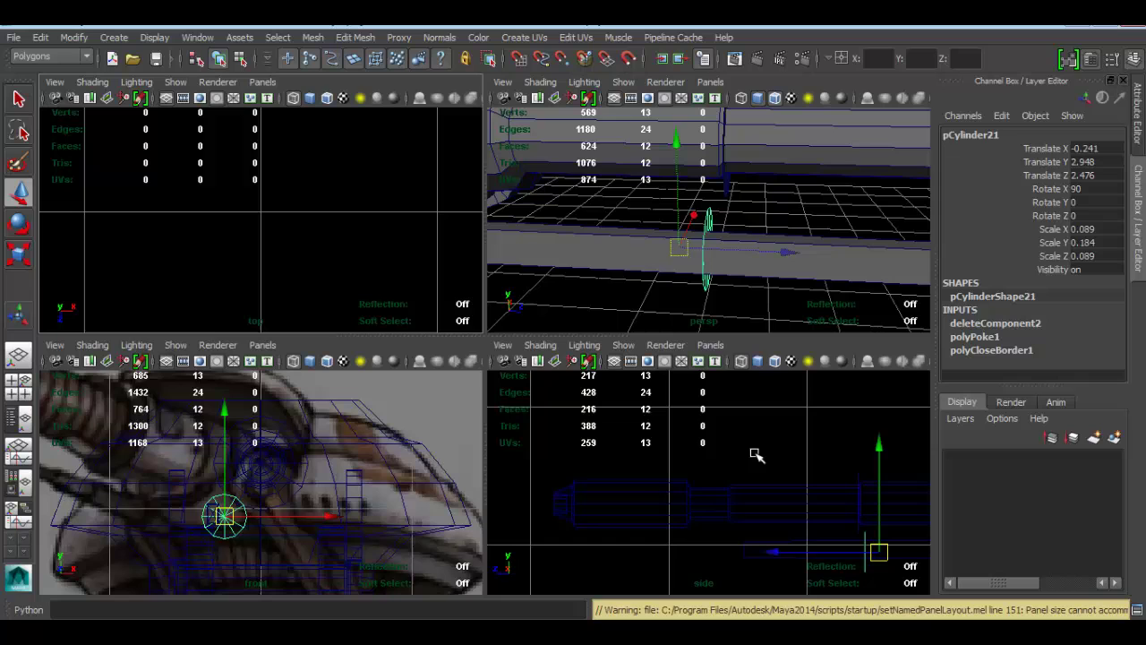
{"action": "key", "text": "space"}
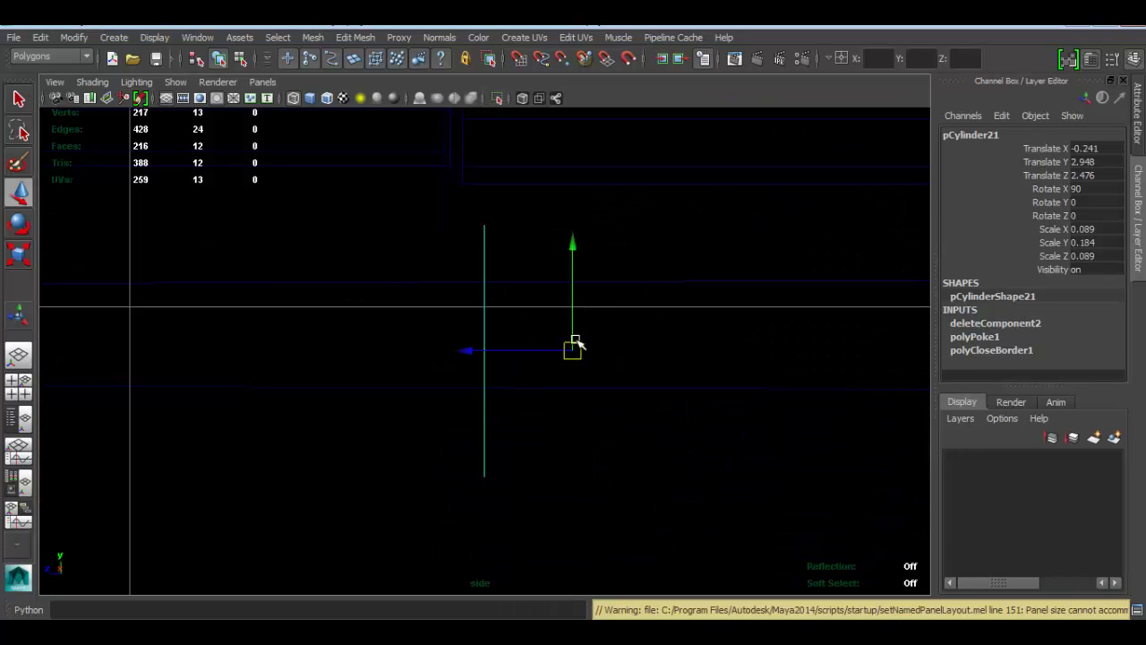
{"action": "middle_click_drag", "start_coordinate": [463, 331], "coordinate": [513, 447], "text": "alt"}
{"action": "left_click_drag", "start_coordinate": [513, 461], "coordinate": [475, 454]}
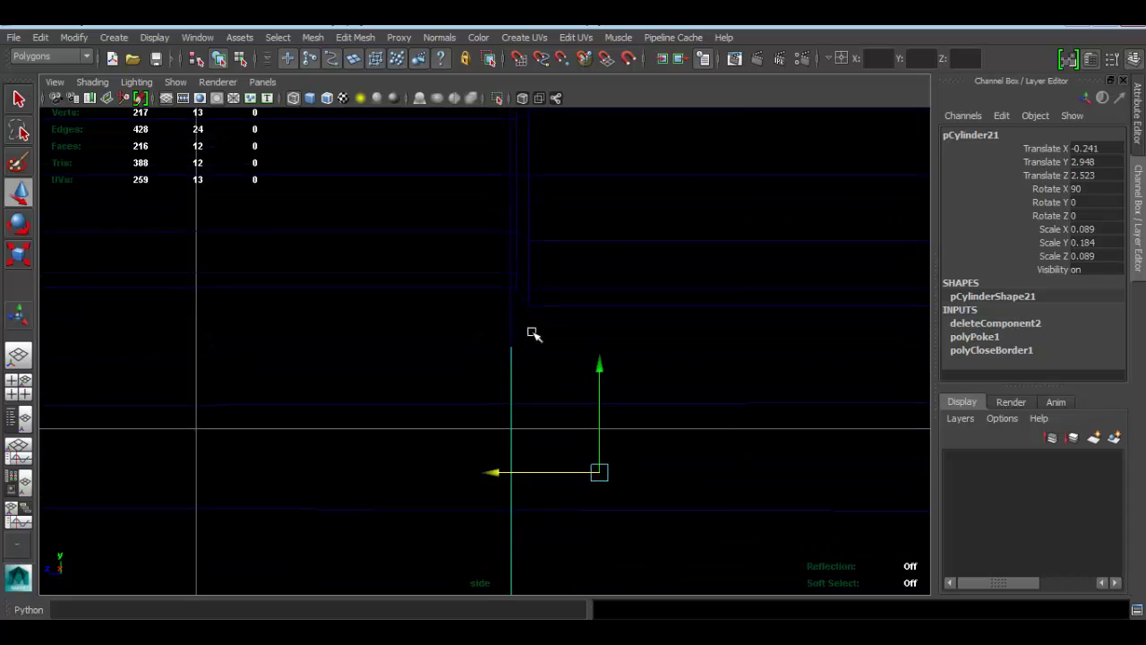
{"action": "key", "text": "space"}
{"action": "key", "text": "space"}
- Combine the rod disc and the main barrel ring into one mesh
{"action": "left_click_drag", "start_coordinate": [527, 313], "coordinate": [499, 306], "text": "alt"}
{"action": "left_click", "coordinate": [648, 365]}
{"action": "left_click_drag", "start_coordinate": [514, 365], "coordinate": [486, 346], "text": "alt"}
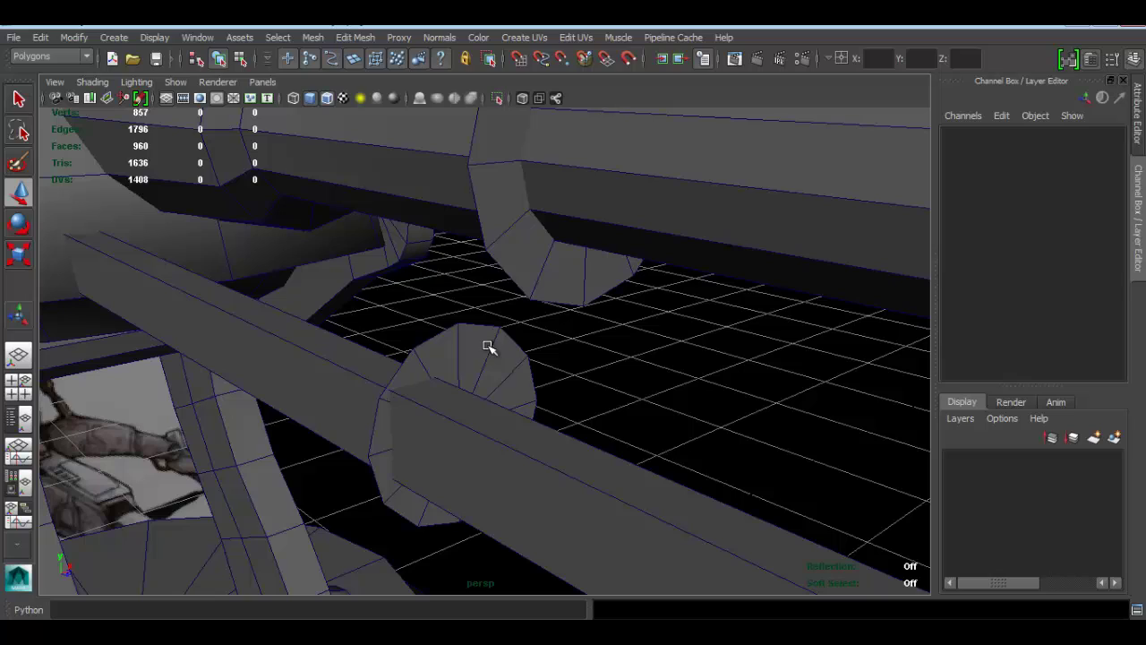
{"action": "left_click", "coordinate": [486, 346]}
{"action": "left_click", "coordinate": [588, 307], "text": "shift"}
{"action": "left_click_drag", "start_coordinate": [588, 307], "coordinate": [468, 281], "text": "alt"}
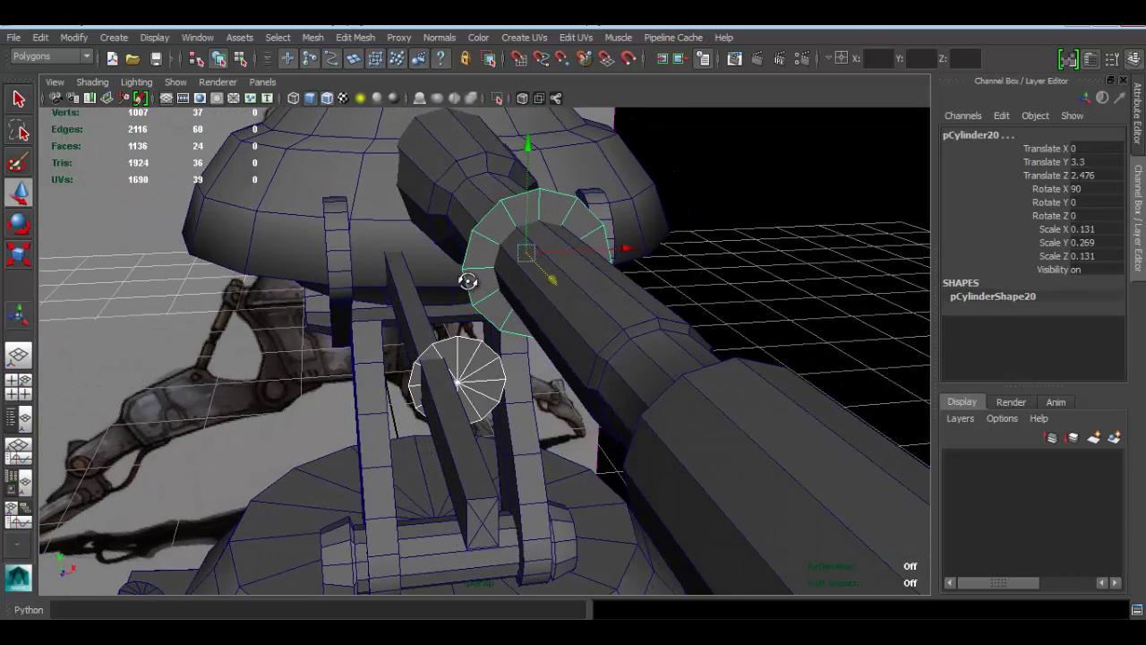
{"action": "left_click", "coordinate": [308, 36]}
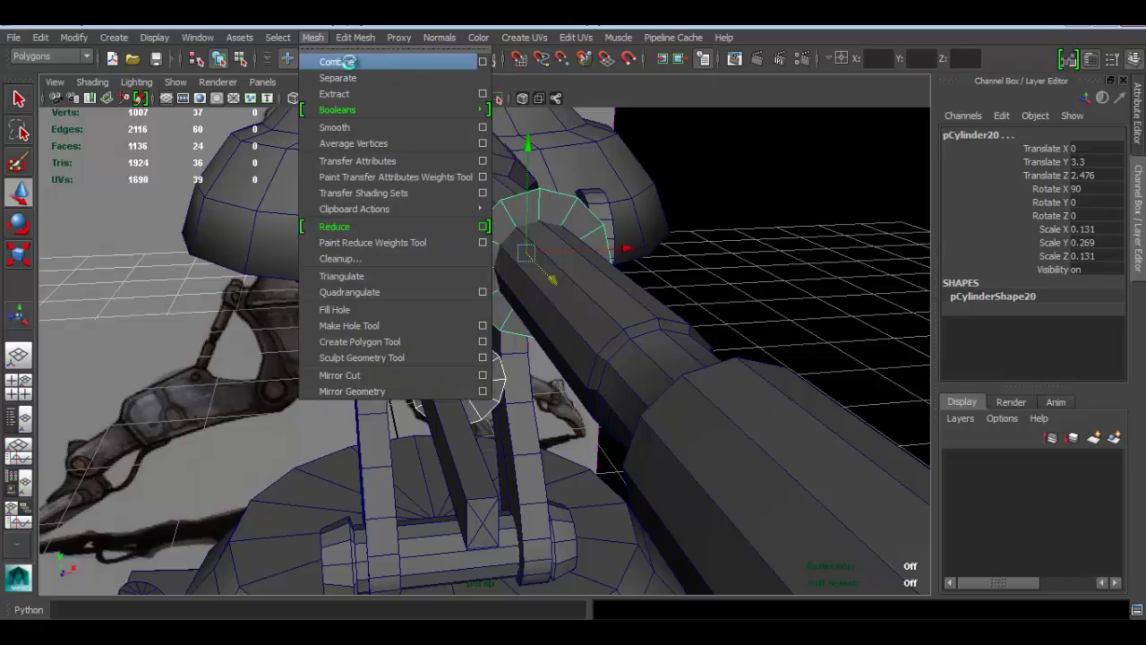
{"action": "left_click", "coordinate": [349, 66]}
{"action": "left_click_drag", "start_coordinate": [510, 160], "coordinate": [391, 240], "text": "alt"}
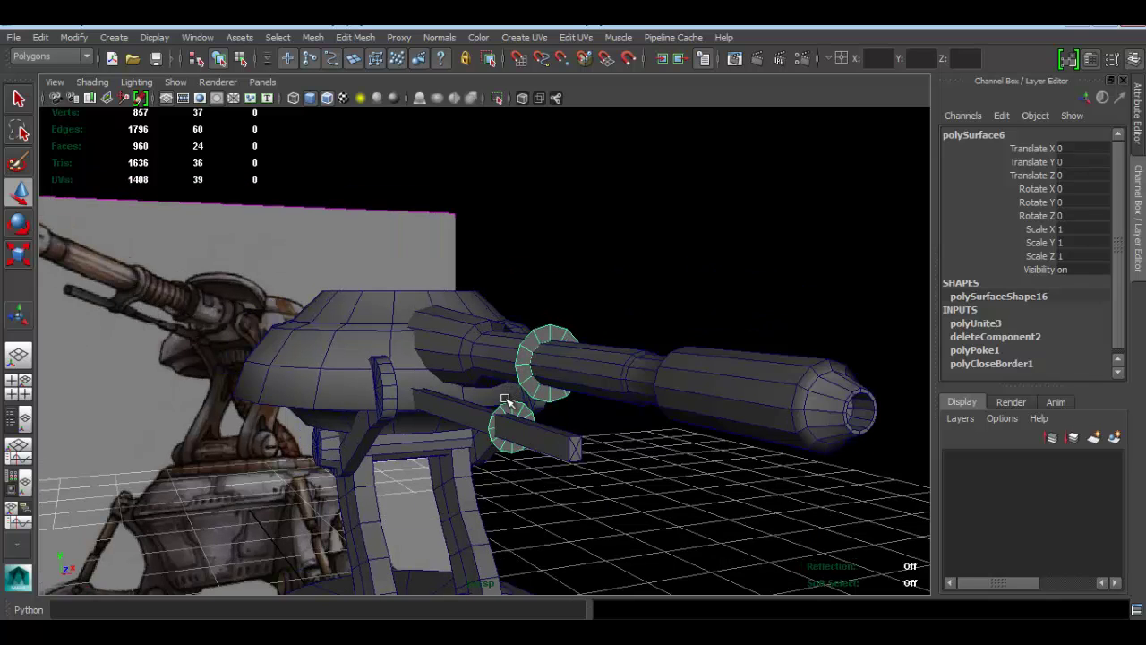
- Check the combined ring and disc from close up, then save the scene
{"action": "middle_click_drag", "start_coordinate": [492, 365], "coordinate": [463, 325], "text": "alt"}
{"action": "scroll", "coordinate": [463, 325], "scroll_direction": "up", "scroll_amount": 5}
{"action": "right_click_drag", "start_coordinate": [488, 369], "coordinate": [480, 241]}
{"action": "middle_click_drag", "start_coordinate": [480, 277], "coordinate": [493, 289], "text": "alt"}
{"action": "right_click_drag", "start_coordinate": [494, 358], "coordinate": [582, 252]}
{"action": "right_click_drag", "start_coordinate": [548, 435], "coordinate": [619, 240]}
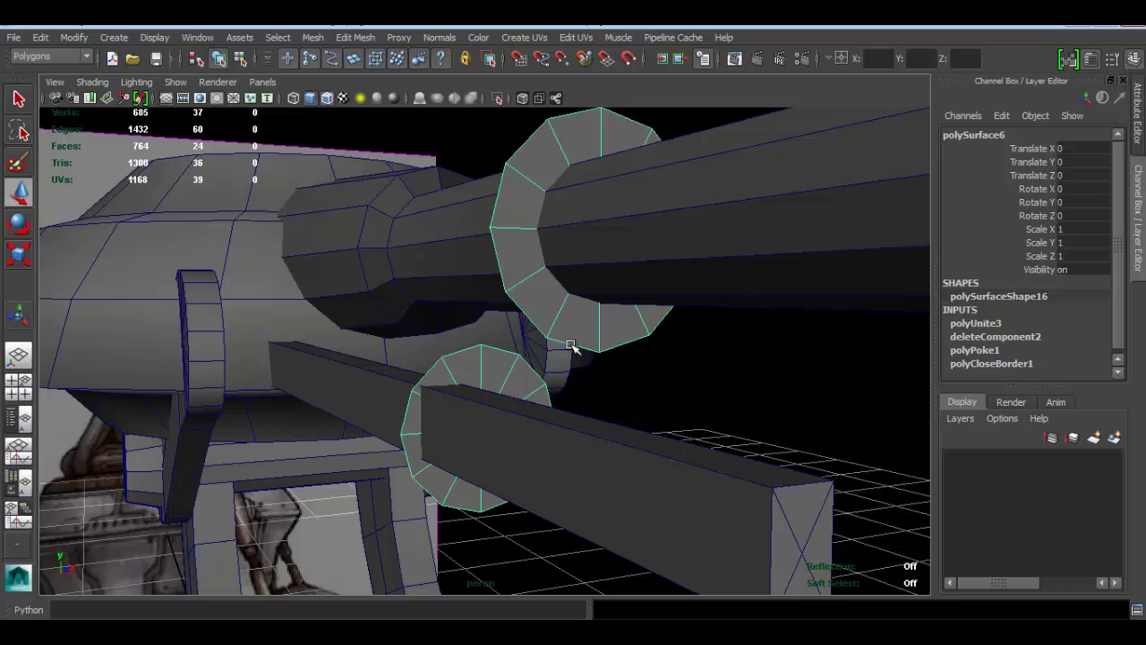
{"action": "left_click_drag", "start_coordinate": [555, 305], "coordinate": [546, 303], "text": "alt"}
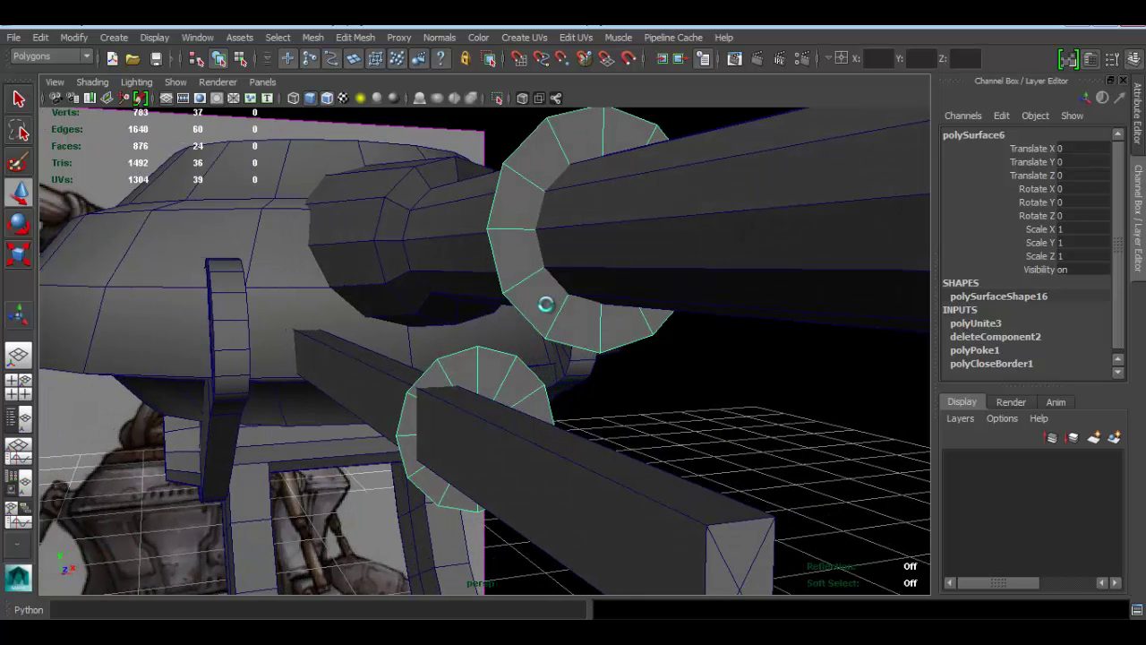
{"action": "key", "text": "ctrl+s"}
{"action": "key", "text": "Return"}
- Select three outer border edges on the barrel ring and the three facing border edges on the rod disc
{"action": "right_click_drag", "start_coordinate": [543, 260], "coordinate": [541, 244]}
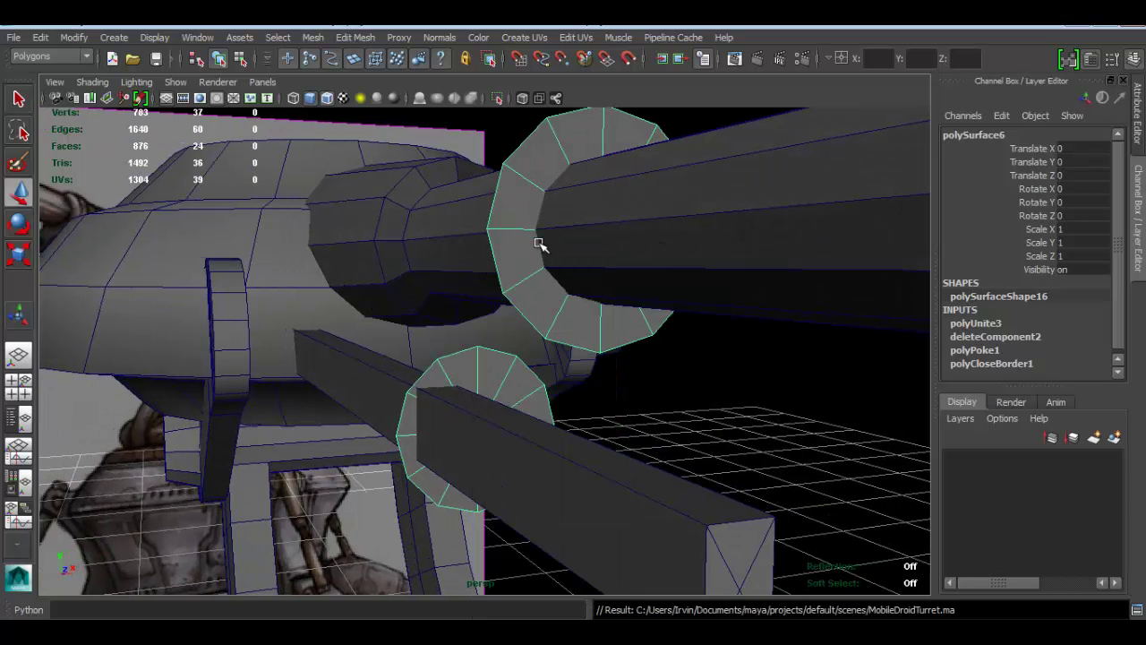
{"action": "left_click", "coordinate": [501, 293]}
{"action": "left_click", "coordinate": [495, 273]}
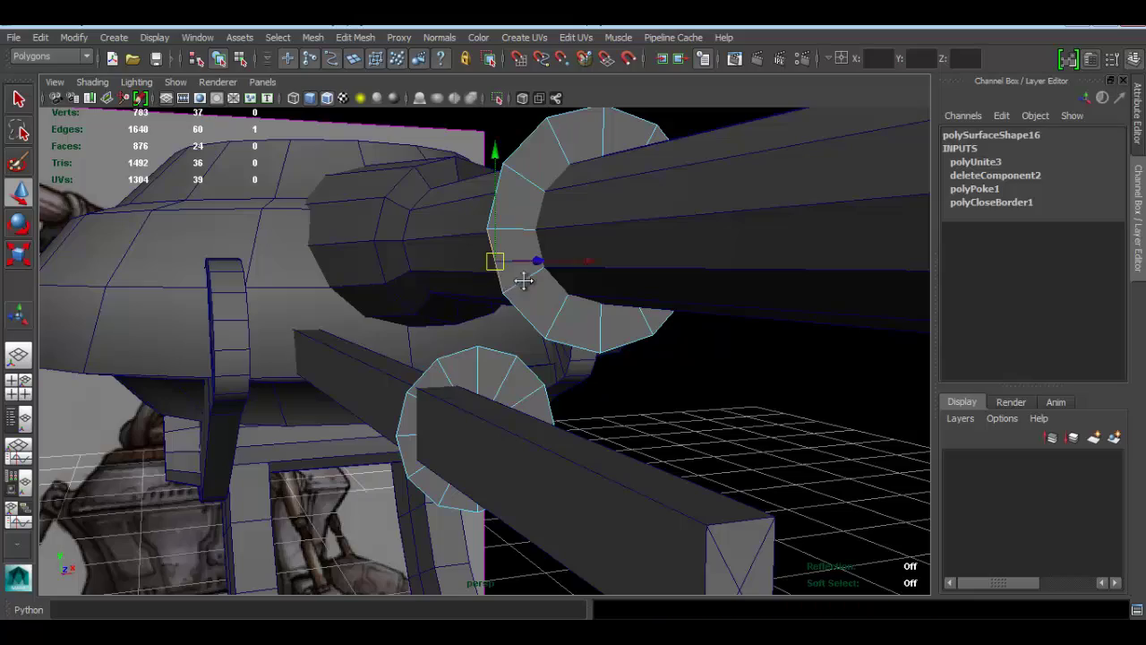
{"action": "middle_click_drag", "start_coordinate": [524, 280], "coordinate": [548, 276], "text": "alt"}
{"action": "right_click_drag", "start_coordinate": [549, 277], "coordinate": [249, 241], "text": "alt"}
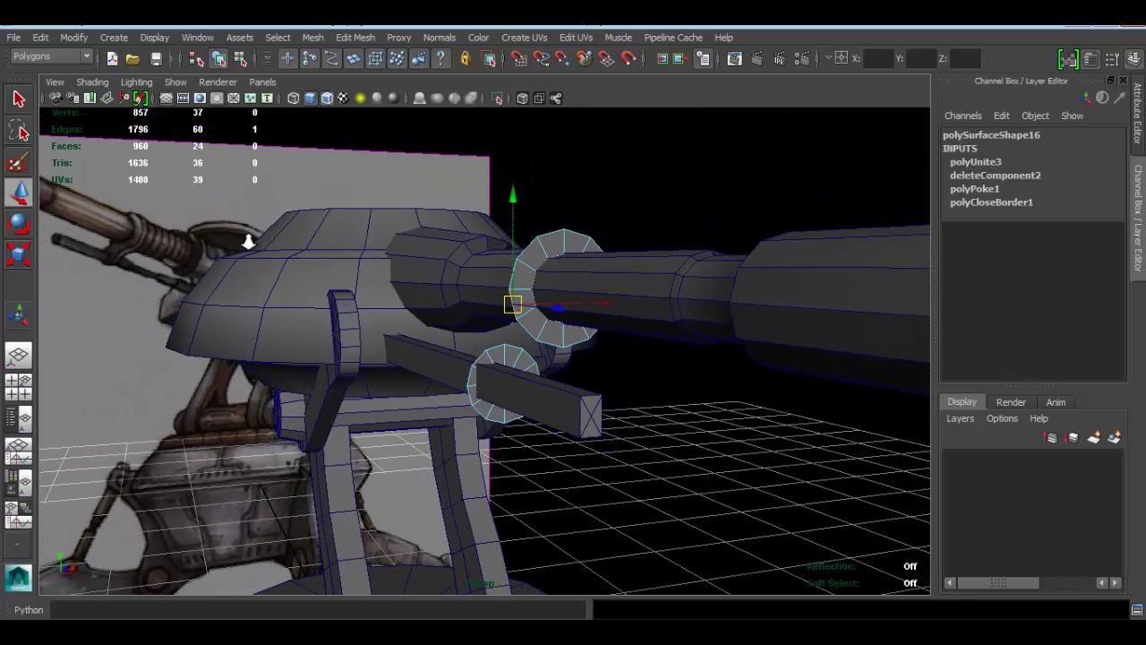
{"action": "scroll", "coordinate": [453, 317], "scroll_direction": "up", "scroll_amount": 3}
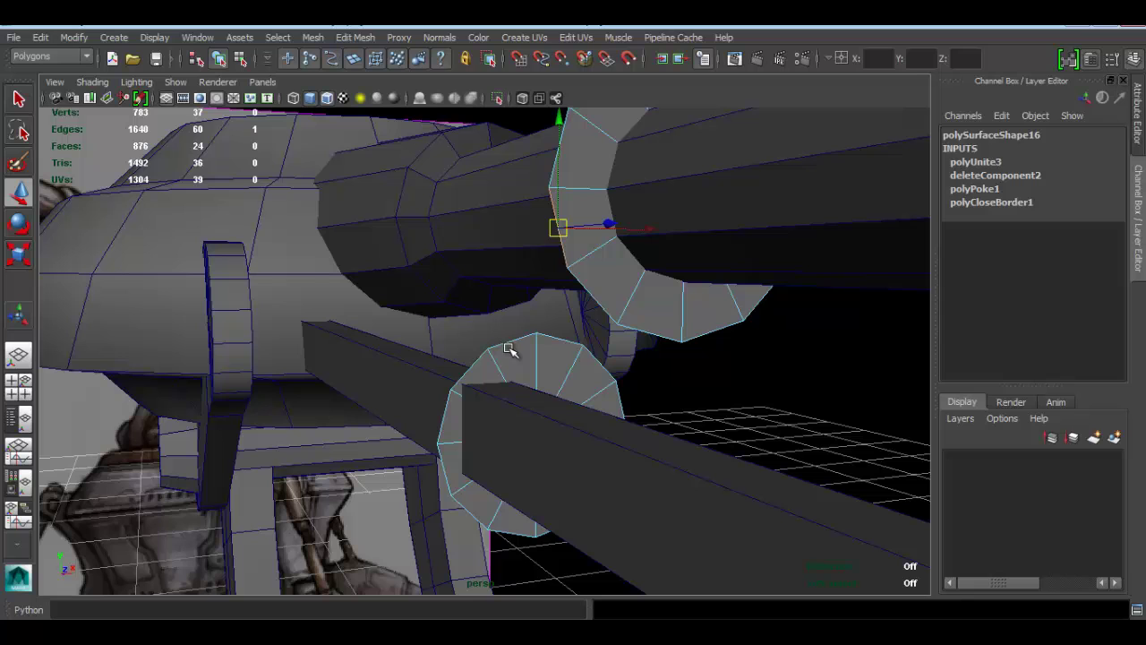
{"action": "left_click", "coordinate": [514, 341], "text": "shift"}
{"action": "left_click", "coordinate": [559, 335], "text": "shift"}
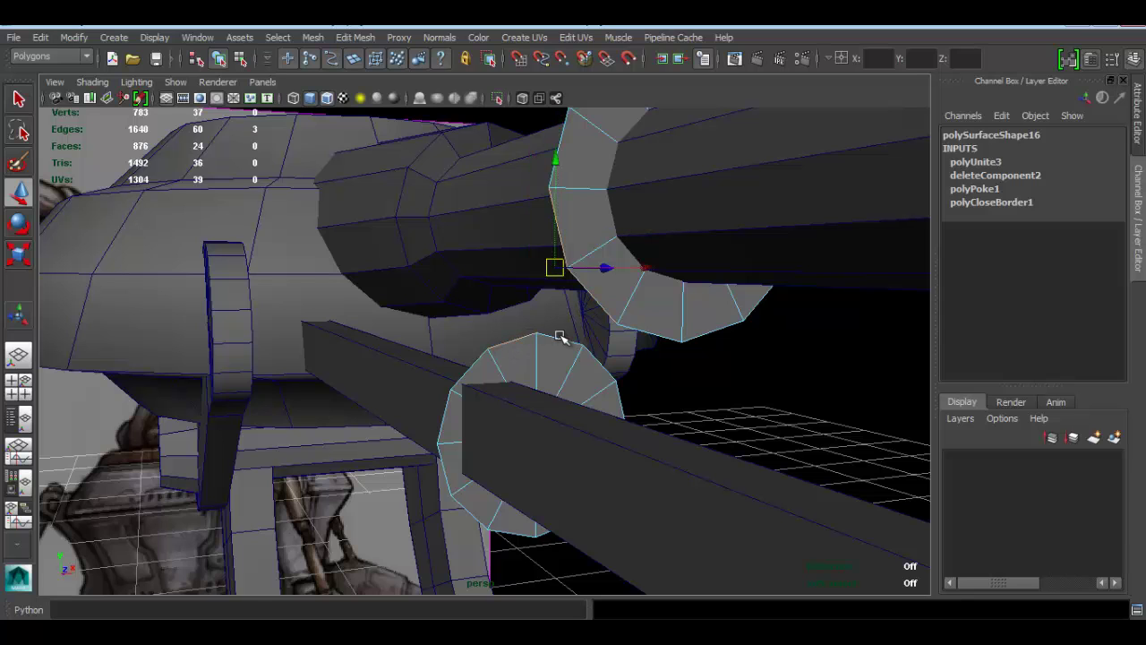
{"action": "left_click", "coordinate": [649, 334], "text": "shift"}
{"action": "left_click", "coordinate": [598, 357], "text": "shift"}
{"action": "left_click_drag", "start_coordinate": [598, 356], "coordinate": [604, 396], "text": "alt"}
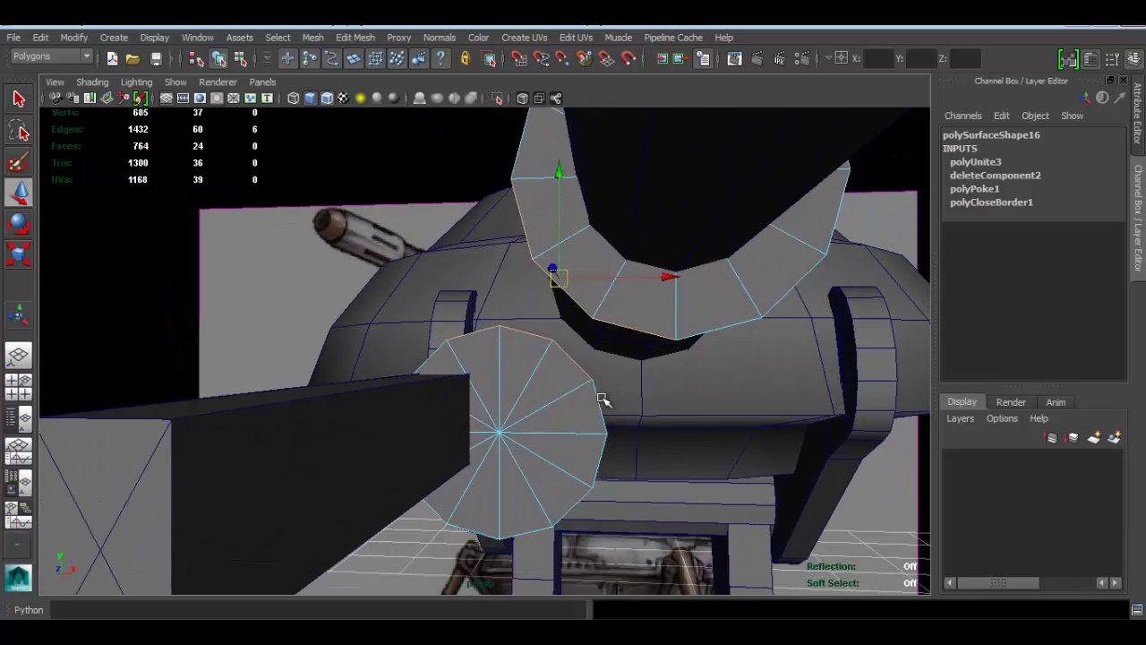
- Rotate the disc's faces slightly clockwise about the rod direction, then restore the selection of the six facing border edges
{"action": "right_click", "coordinate": [508, 343]}
{"action": "right_click_drag", "start_coordinate": [507, 342], "coordinate": [508, 311]}
{"action": "key", "text": "F8"}
{"action": "right_click_drag", "start_coordinate": [542, 356], "coordinate": [542, 312]}
{"action": "left_click", "coordinate": [529, 358]}
{"action": "key", "text": "e"}
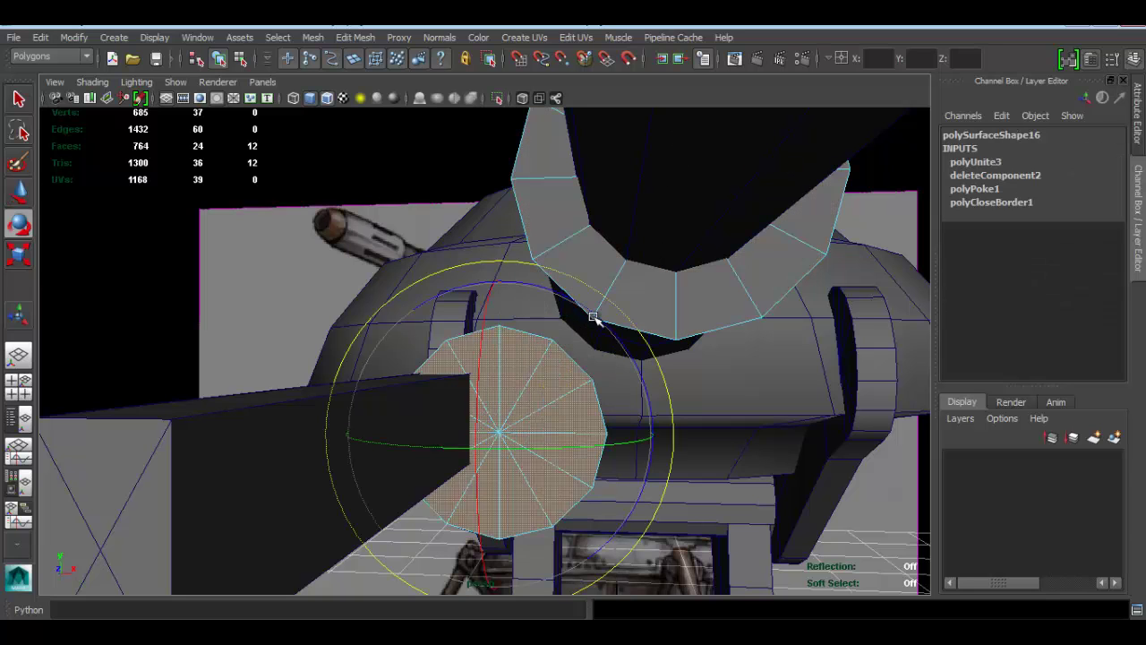
{"action": "left_click_drag", "start_coordinate": [594, 317], "coordinate": [604, 419]}
{"action": "key", "text": "q"}
{"action": "right_click_drag", "start_coordinate": [528, 272], "coordinate": [519, 231]}
{"action": "left_click", "coordinate": [519, 330]}
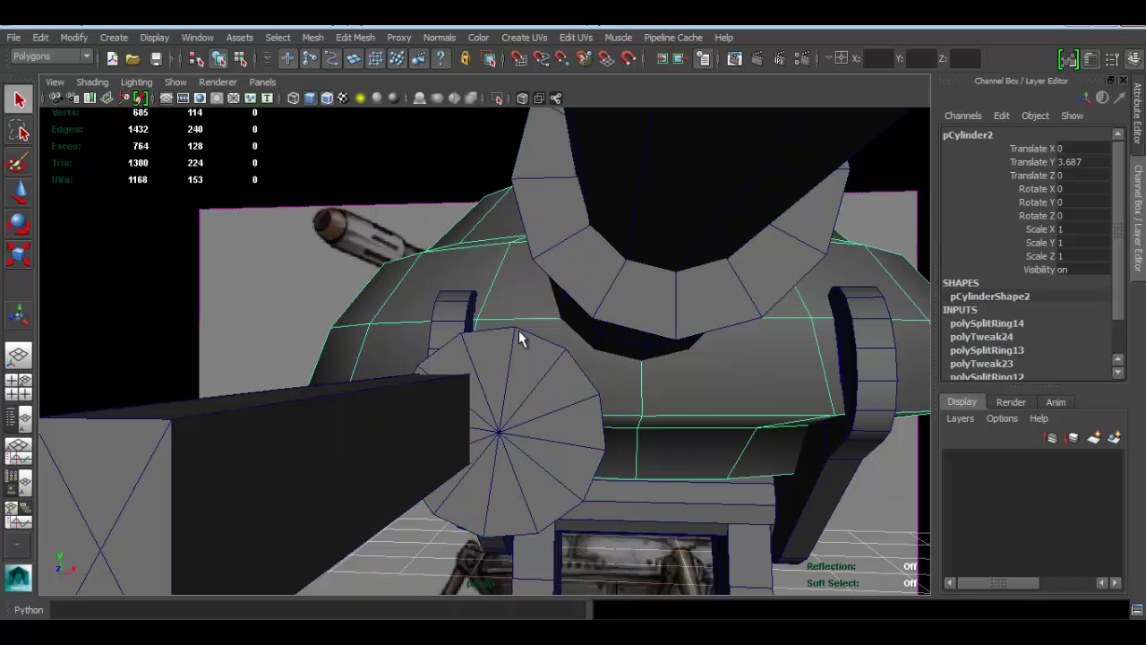
{"action": "key", "text": "ctrl+z"}
- Bridge the selected ring and disc edges with Divisions set to 2
{"action": "left_click_drag", "start_coordinate": [553, 308], "coordinate": [634, 349], "text": "alt"}
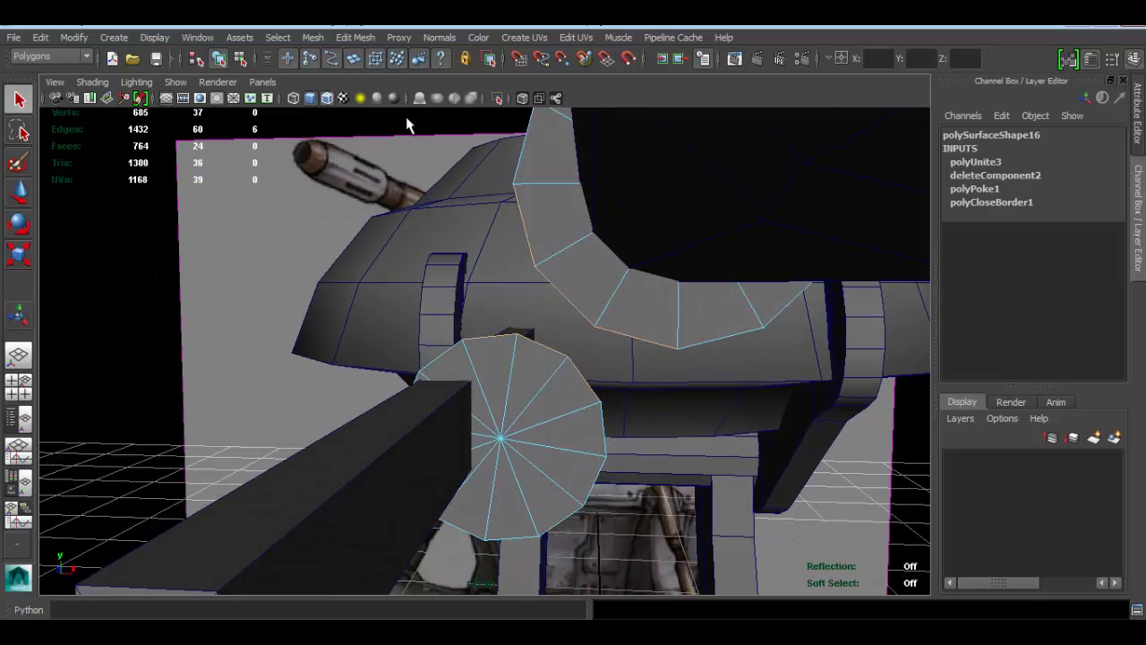
{"action": "left_click", "coordinate": [358, 38]}
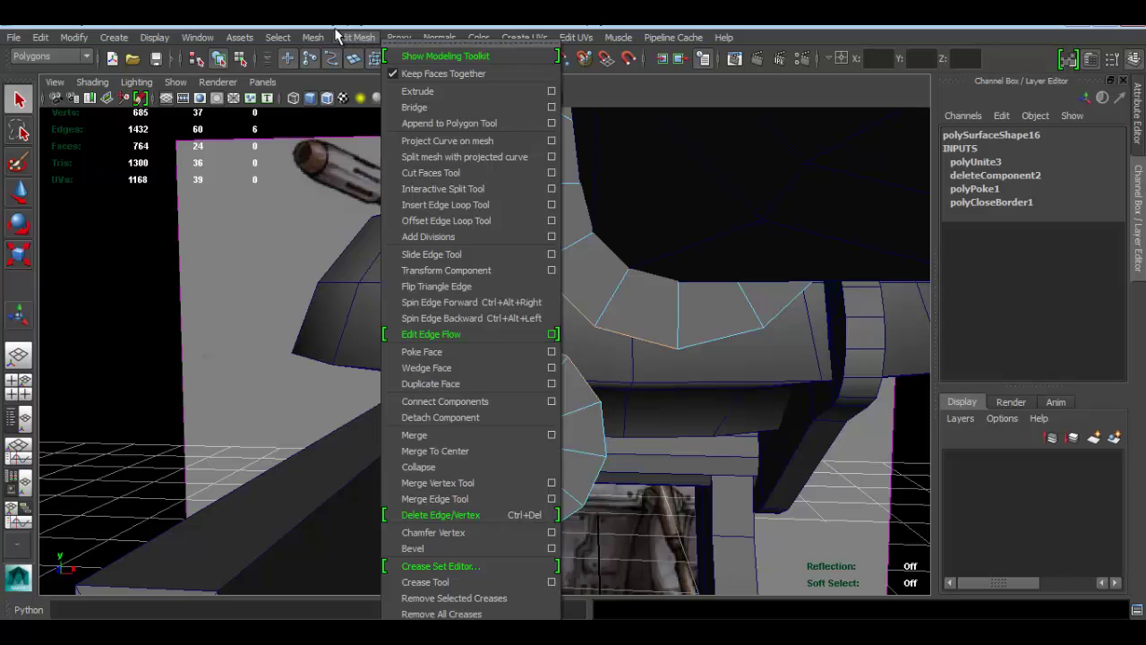
{"action": "left_click", "coordinate": [453, 106]}
{"action": "left_click_drag", "start_coordinate": [528, 240], "coordinate": [625, 343], "text": "alt"}
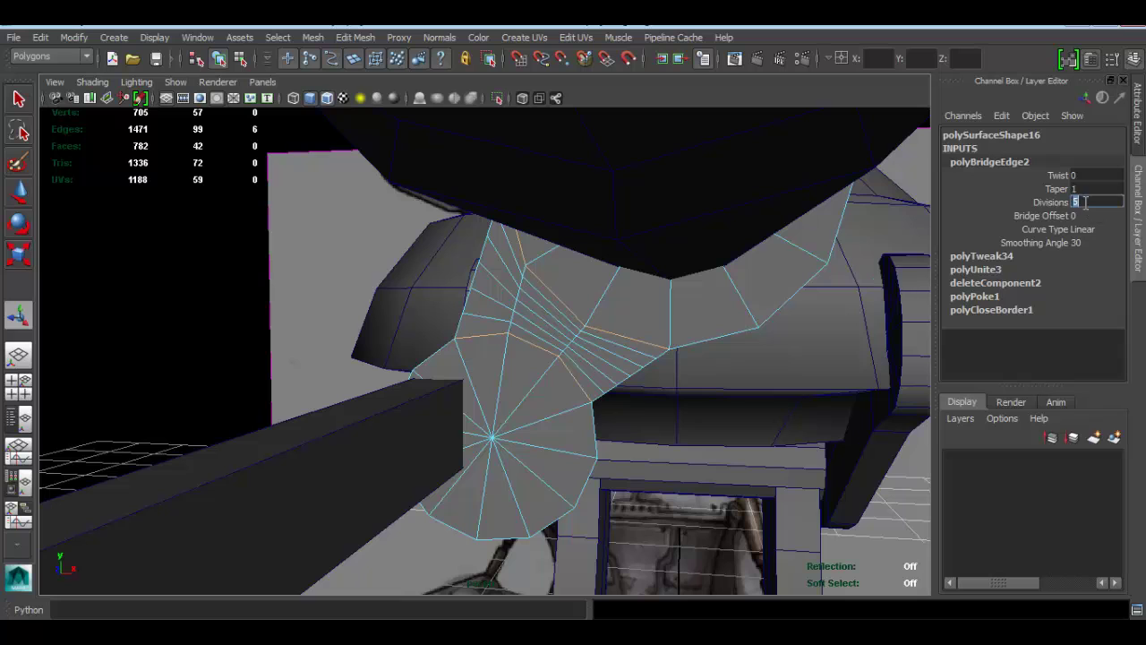
{"action": "key", "text": "Return"}
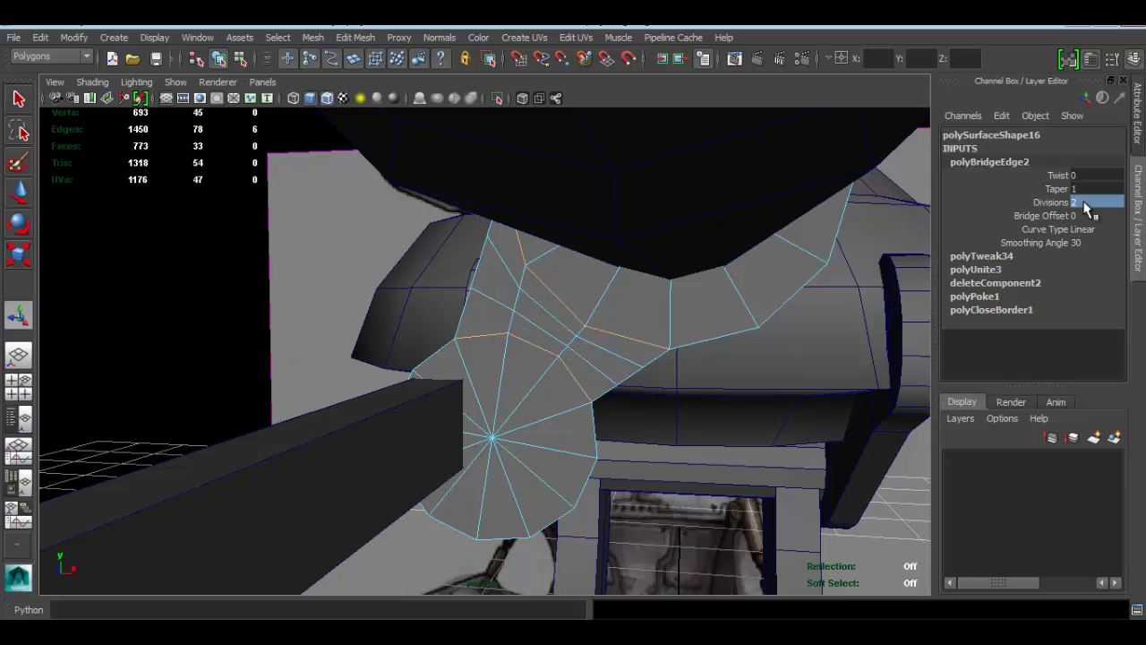
{"action": "left_click_drag", "start_coordinate": [619, 310], "coordinate": [478, 302], "text": "alt"}
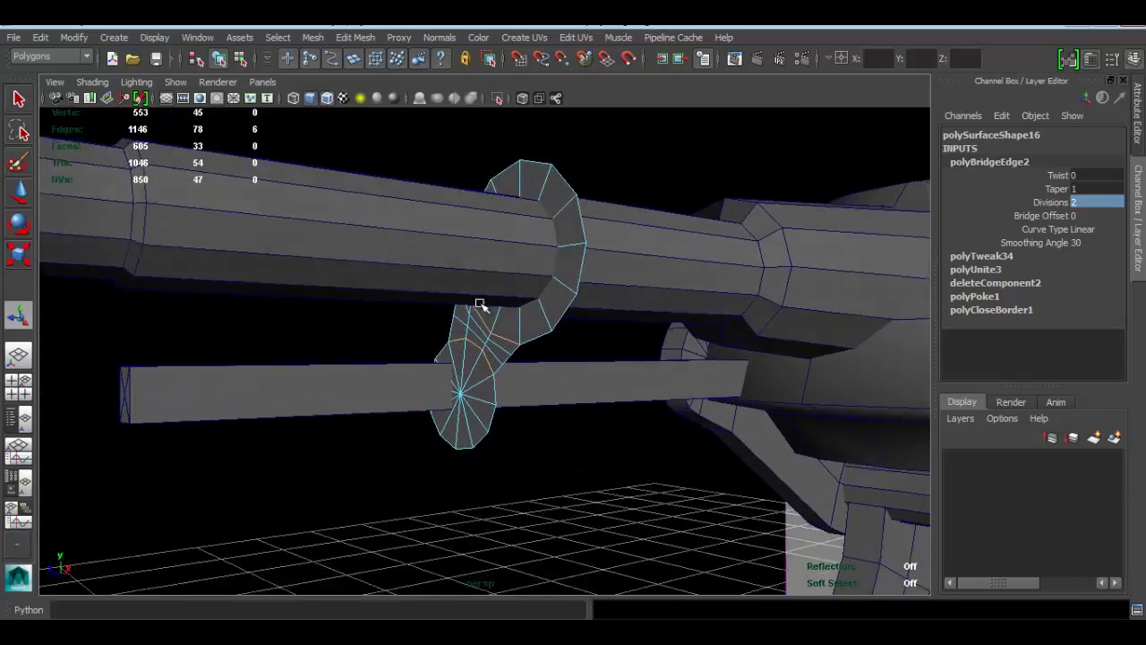
- Centre the pivot of the bridged ring-and-disc bracket, working in the front view
{"action": "right_click_drag", "start_coordinate": [478, 301], "coordinate": [253, 273], "text": "alt"}
{"action": "scroll", "coordinate": [502, 354], "scroll_direction": "up", "scroll_amount": 5}
{"action": "right_click_drag", "start_coordinate": [503, 352], "coordinate": [579, 252]}
{"action": "left_click", "coordinate": [505, 338]}
{"action": "key", "text": "space"}
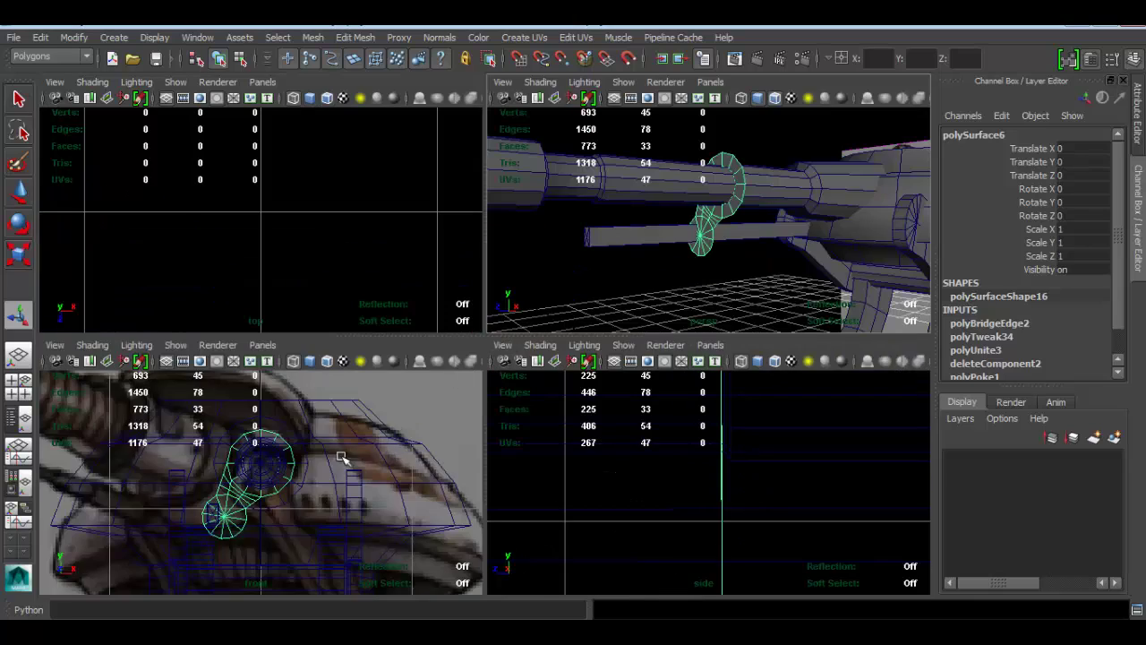
{"action": "key", "text": "space"}
{"action": "scroll", "coordinate": [492, 328], "scroll_direction": "up", "scroll_amount": 3}
{"action": "scroll", "coordinate": [409, 327], "scroll_direction": "up", "scroll_amount": 3}
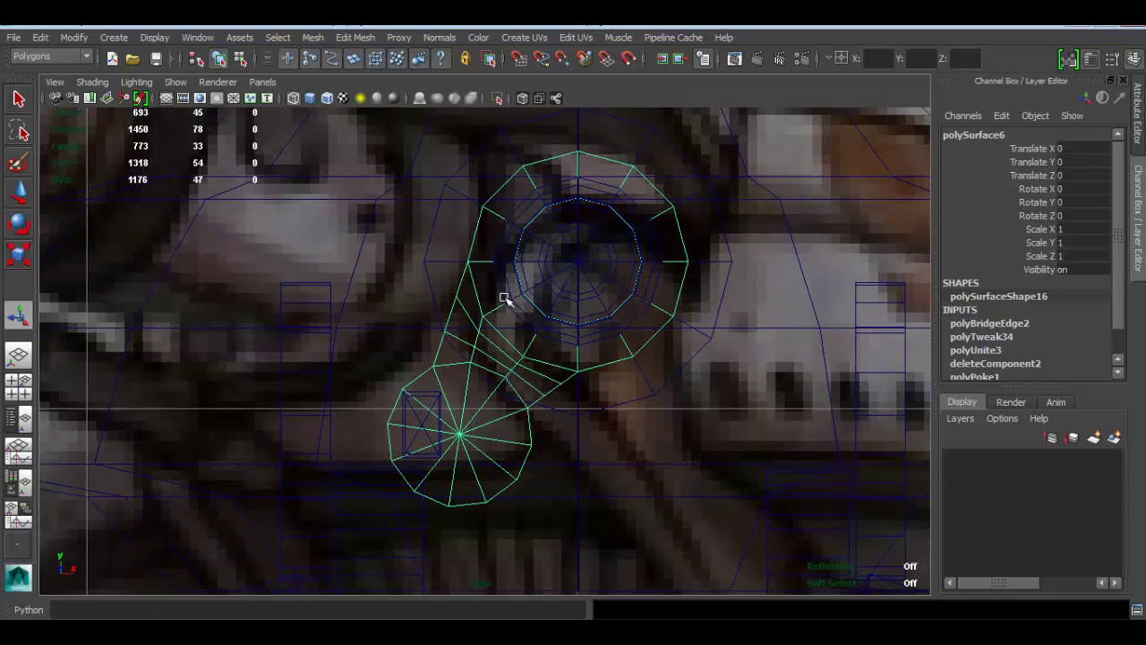
{"action": "scroll", "coordinate": [481, 307], "scroll_direction": "up", "scroll_amount": 2}
{"action": "scroll", "coordinate": [495, 295], "scroll_direction": "up", "scroll_amount": 2}
{"action": "scroll", "coordinate": [549, 255], "scroll_direction": "up", "scroll_amount": 1}
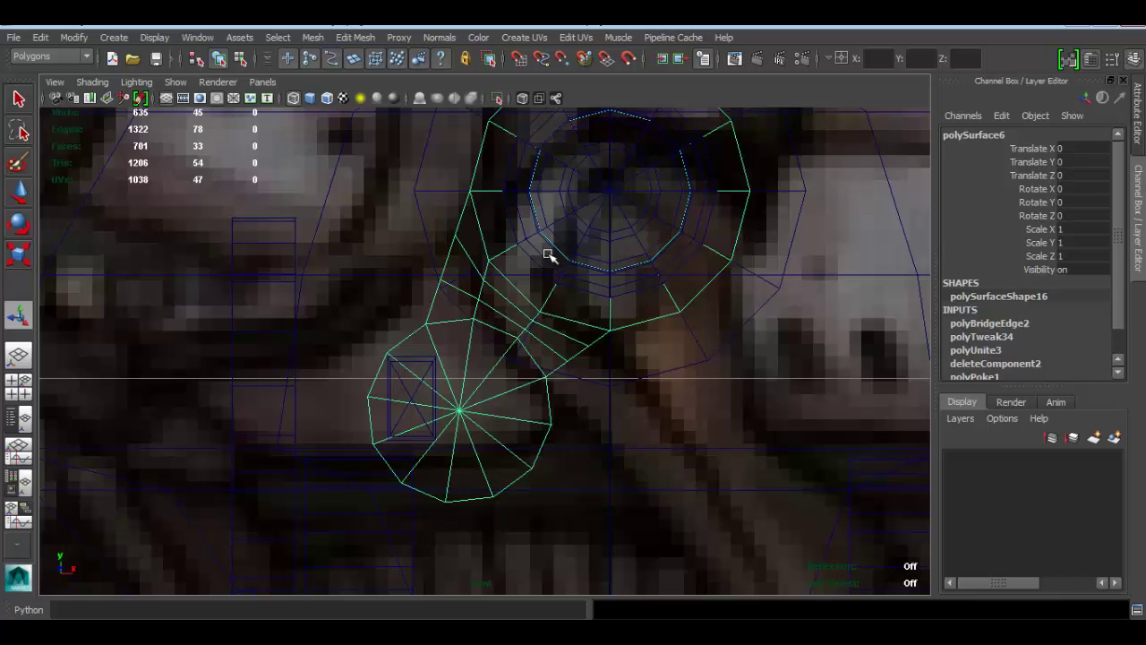
{"action": "middle_click_drag", "start_coordinate": [543, 269], "coordinate": [518, 298], "text": "alt"}
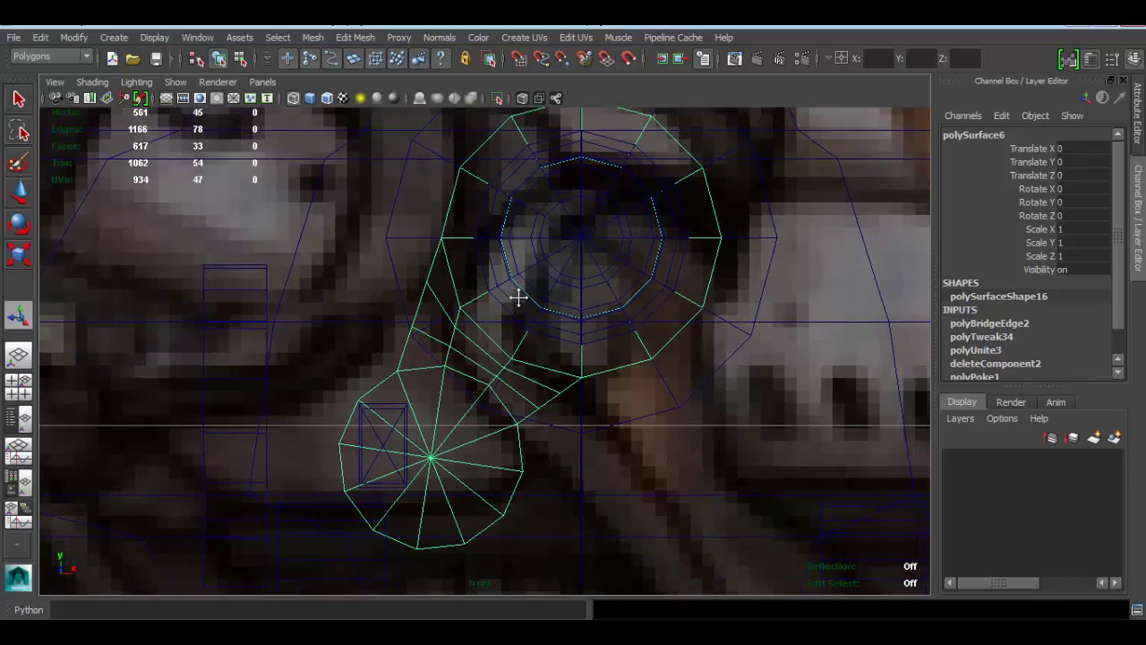
{"action": "key", "text": "e"}
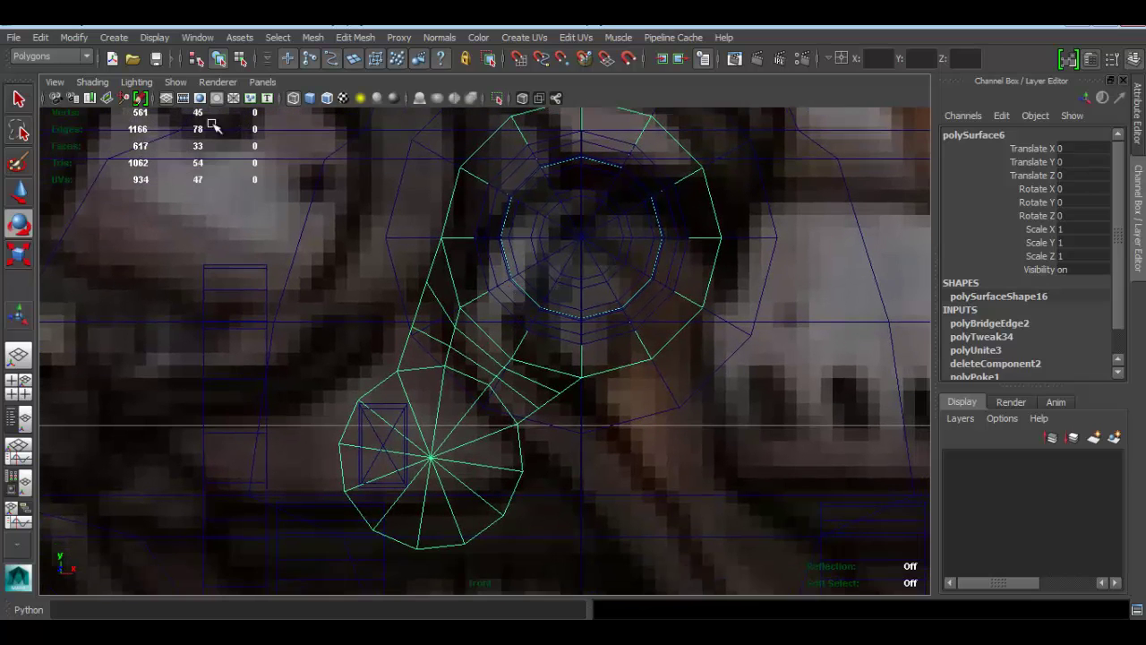
{"action": "left_click", "coordinate": [89, 38]}
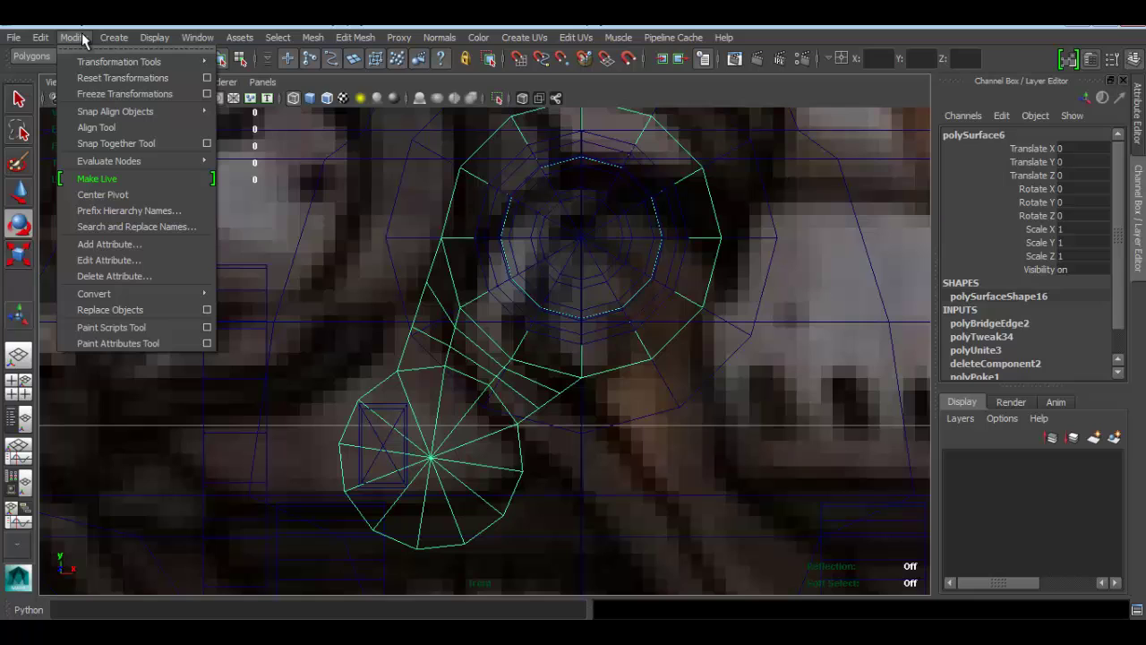
{"action": "left_click", "coordinate": [138, 194]}
- Rotate the bracket to Rotate Z 33.92 and move it to Translate X 0.085, Y -0.028, so its ring surrounds the barrel
{"action": "middle_click_drag", "start_coordinate": [596, 269], "coordinate": [591, 292], "text": "alt"}
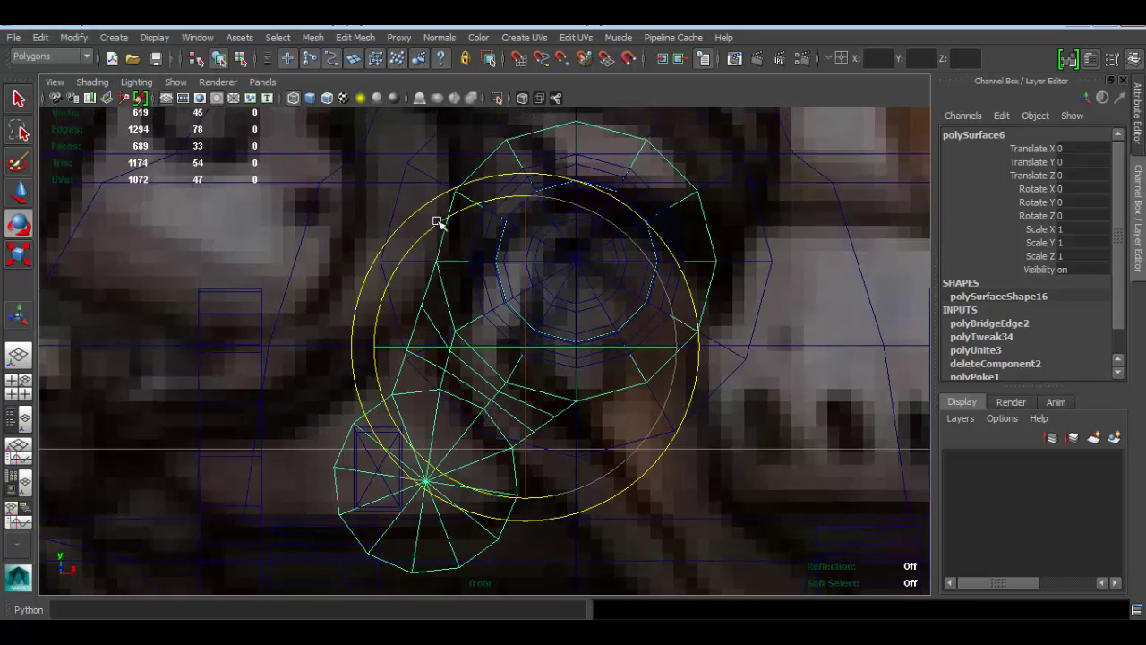
{"action": "left_click_drag", "start_coordinate": [439, 220], "coordinate": [371, 286]}
{"action": "key", "text": "w"}
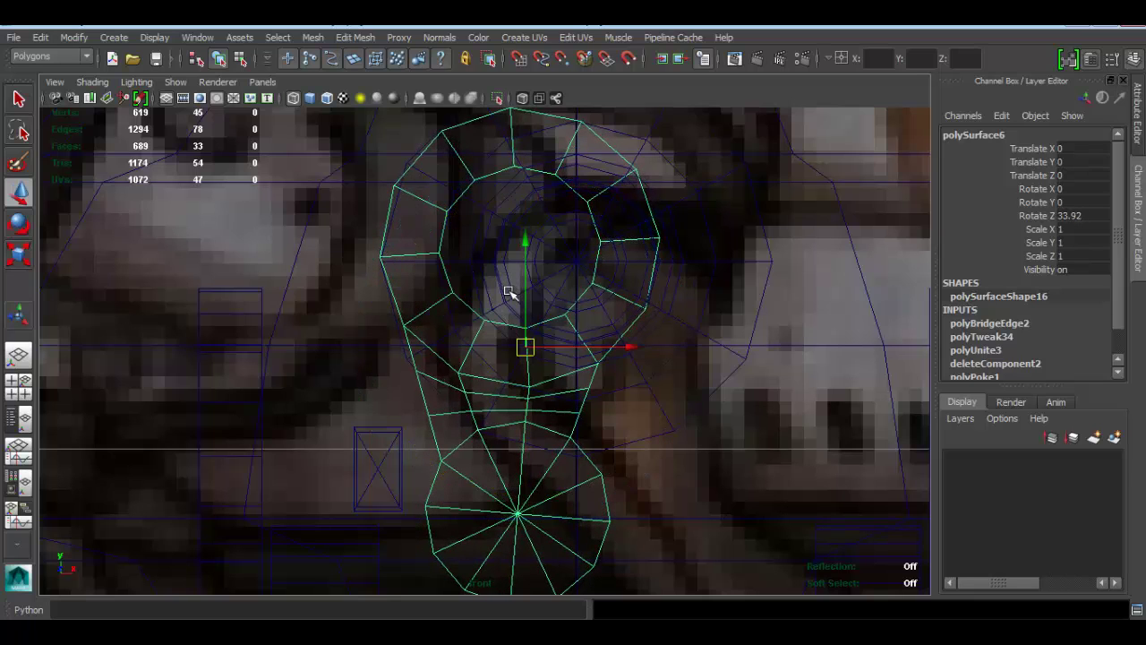
{"action": "middle_click_drag", "start_coordinate": [563, 350], "coordinate": [508, 270]}
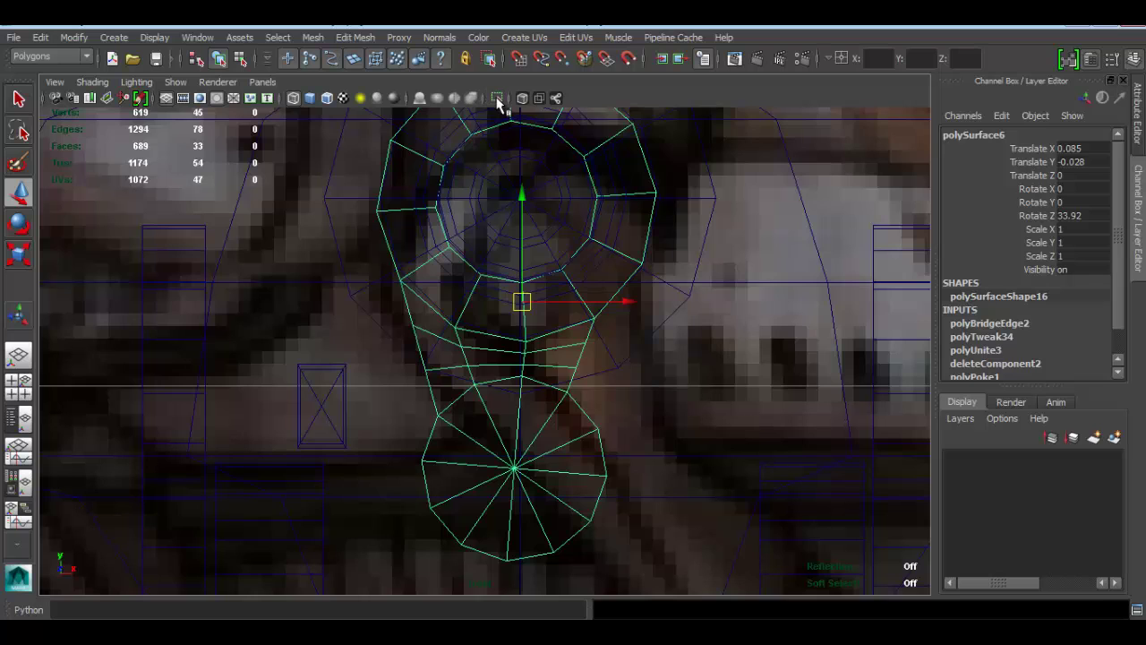
- Isolate the bracket in the front view and delete the bridge faces between its ring and disc
{"action": "left_click", "coordinate": [497, 101]}
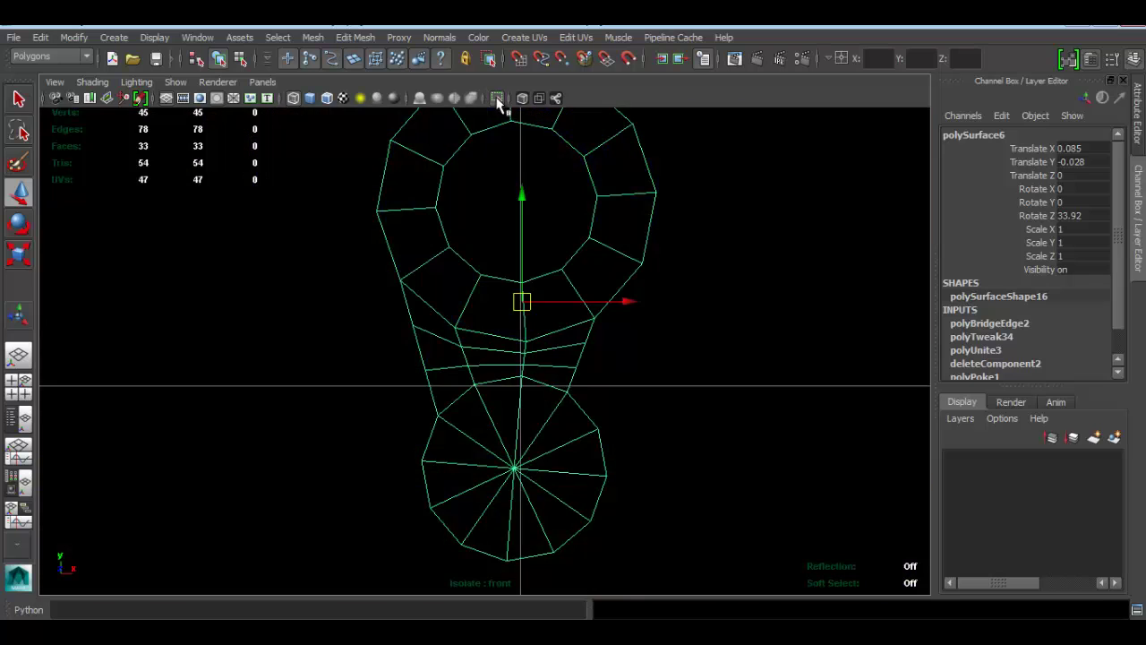
{"action": "mouse_move", "coordinate": [580, 262]}
{"action": "middle_mouse_down", "text": "alt"}
{"action": "mouse_move", "coordinate": [591, 366]}
{"action": "mouse_move", "coordinate": [580, 273]}
{"action": "middle_mouse_up", "text": "alt"}
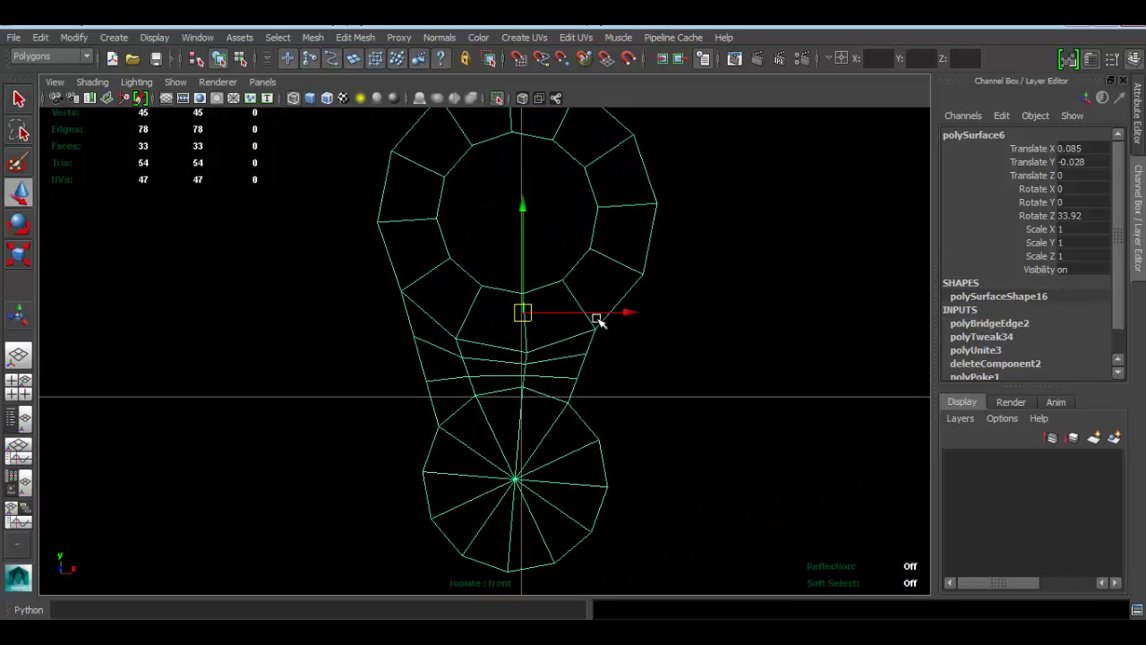
{"action": "right_click_drag", "start_coordinate": [600, 322], "coordinate": [525, 265]}
{"action": "middle_click_drag", "start_coordinate": [596, 323], "coordinate": [594, 311], "text": "alt"}
{"action": "scroll", "coordinate": [598, 311], "scroll_direction": "up", "scroll_amount": 2}
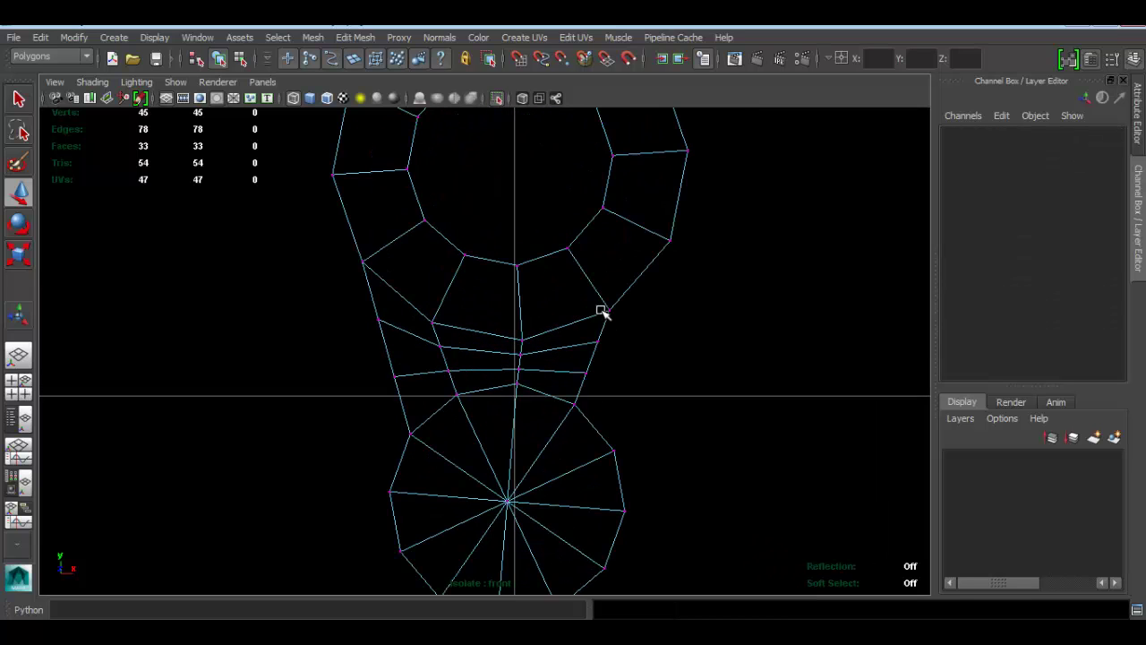
{"action": "right_click_drag", "start_coordinate": [587, 271], "coordinate": [586, 312]}
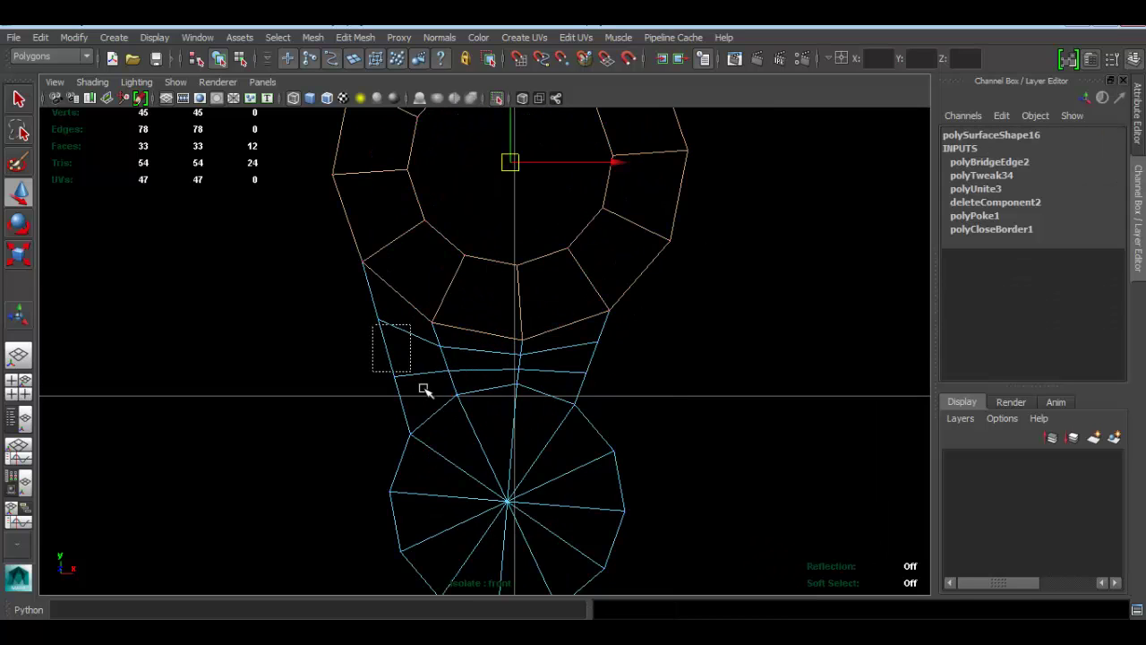
{"action": "left_click_drag", "start_coordinate": [424, 390], "coordinate": [426, 388]}
{"action": "key", "text": "q"}
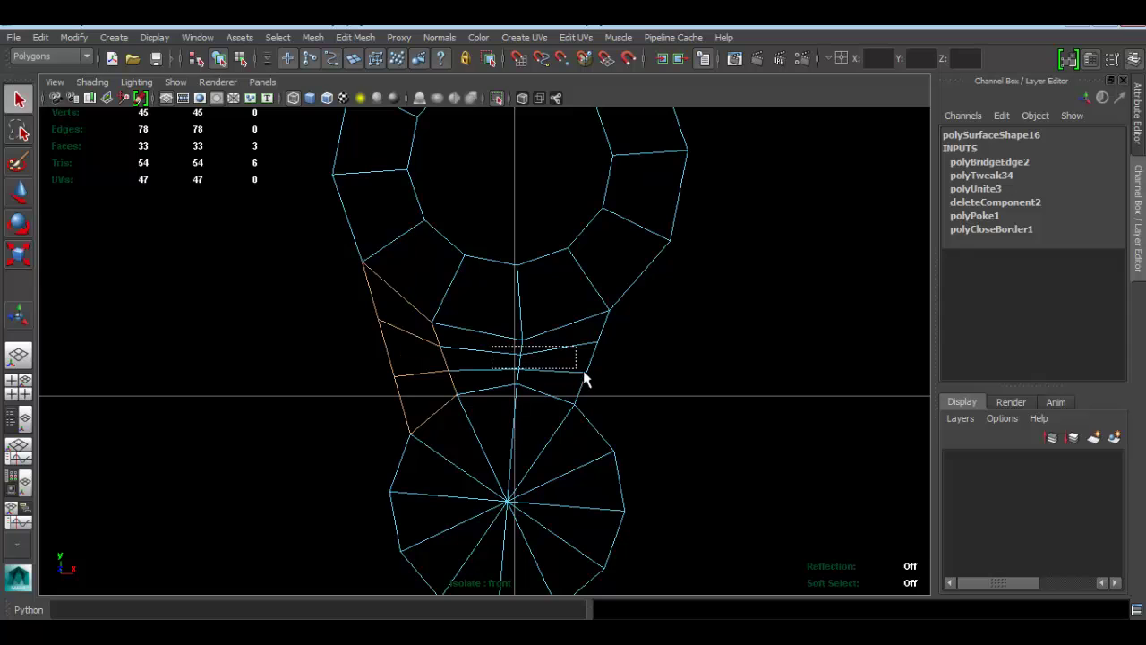
{"action": "key", "text": "Delete"}
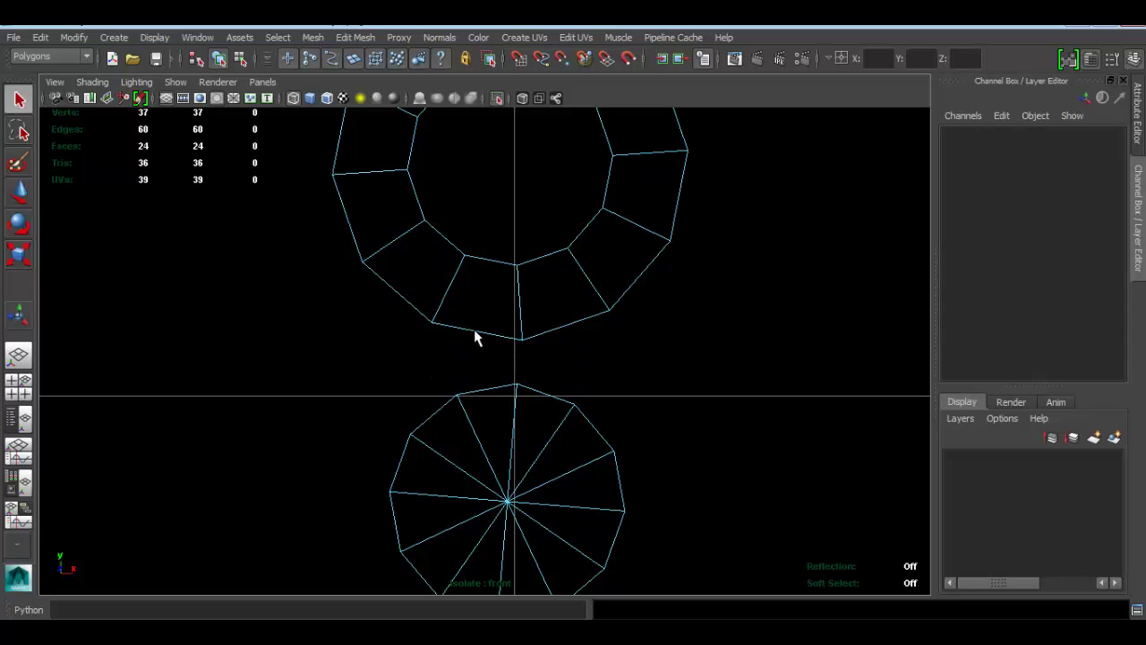
- Bridge the four facing border edges of the ring with the four of the disc, with Divisions set to 1
{"action": "left_click", "coordinate": [412, 324]}
{"action": "left_click_drag", "start_coordinate": [426, 403], "coordinate": [438, 419], "text": "shift"}
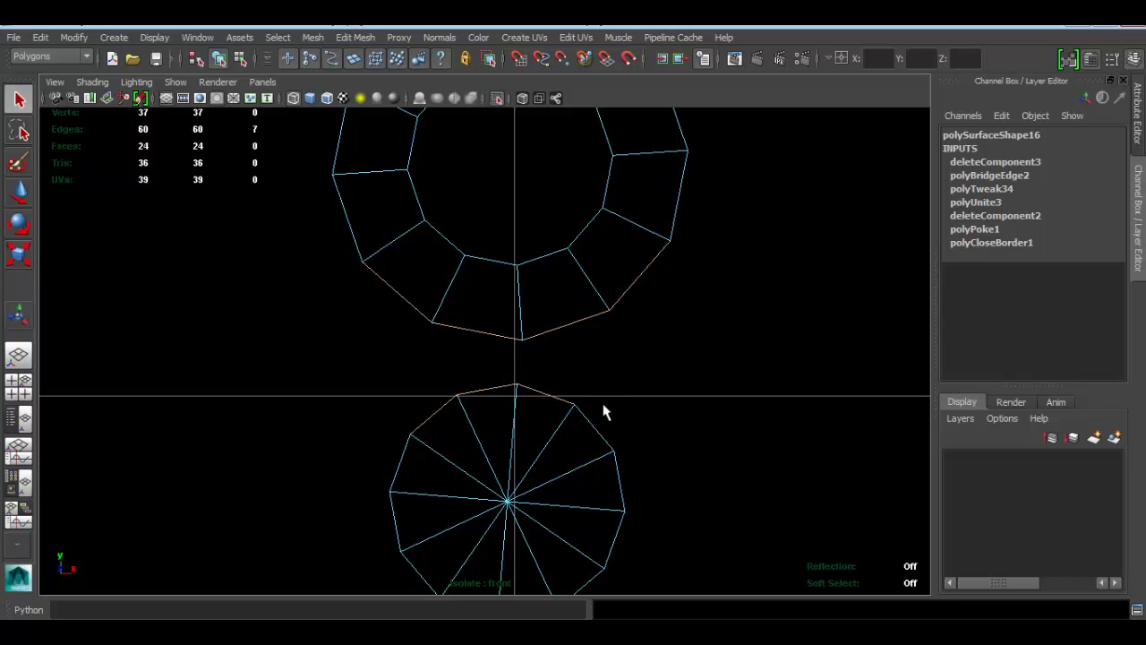
{"action": "scroll", "coordinate": [515, 324], "scroll_direction": "down", "scroll_amount": 5}
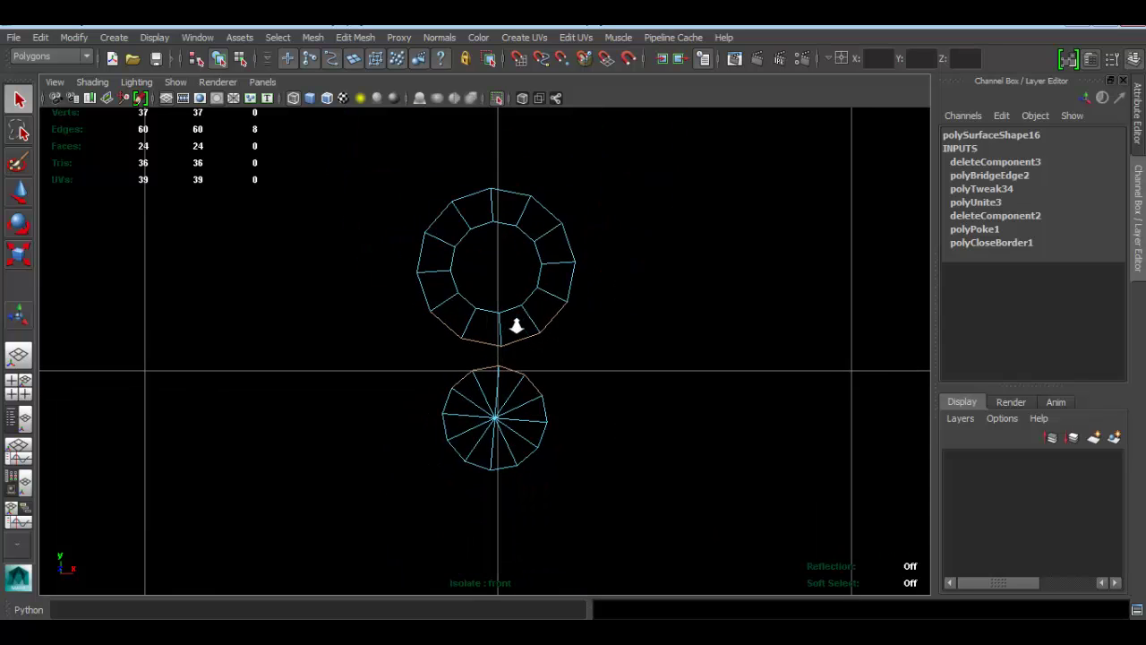
{"action": "scroll", "coordinate": [515, 325], "scroll_direction": "up", "scroll_amount": 2}
{"action": "left_click", "coordinate": [343, 37]}
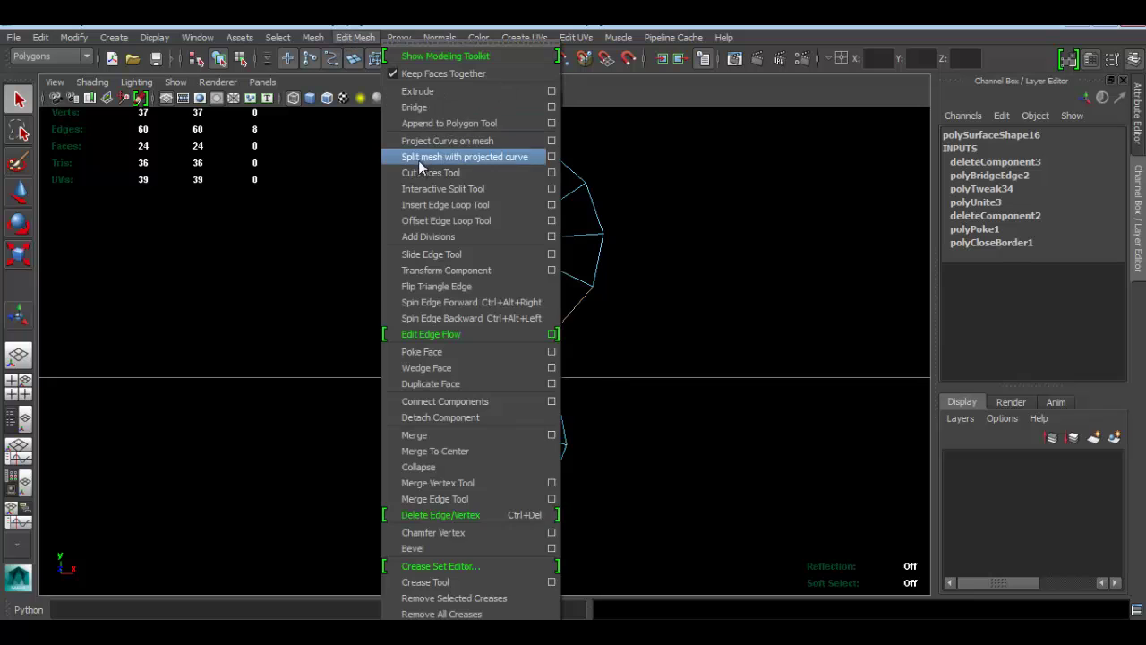
{"action": "left_click", "coordinate": [413, 107]}
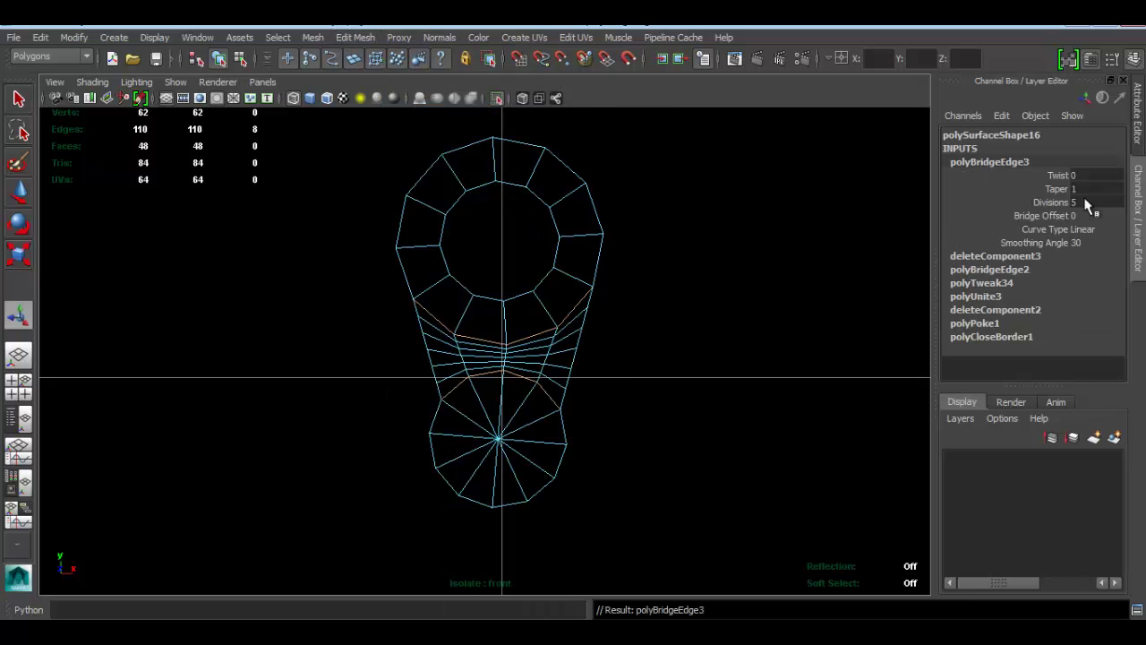
{"action": "type", "text": "2"}
{"action": "key", "text": "Return"}
{"action": "scroll", "coordinate": [496, 358], "scroll_direction": "up", "scroll_amount": 3}
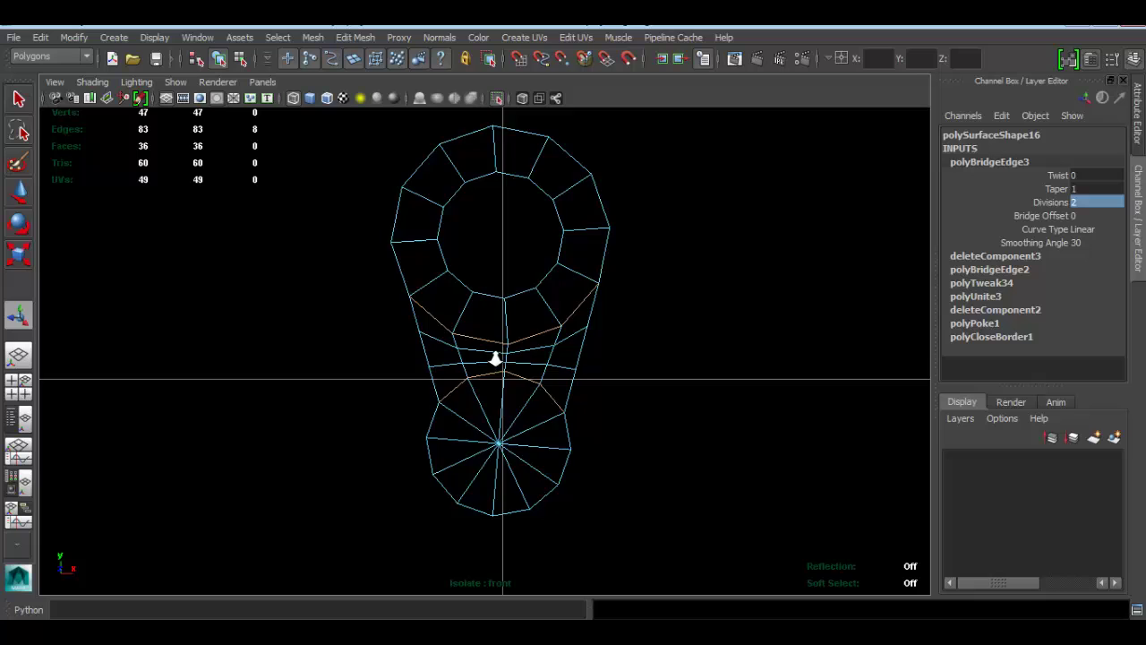
{"action": "scroll", "coordinate": [588, 366], "scroll_direction": "up", "scroll_amount": 2}
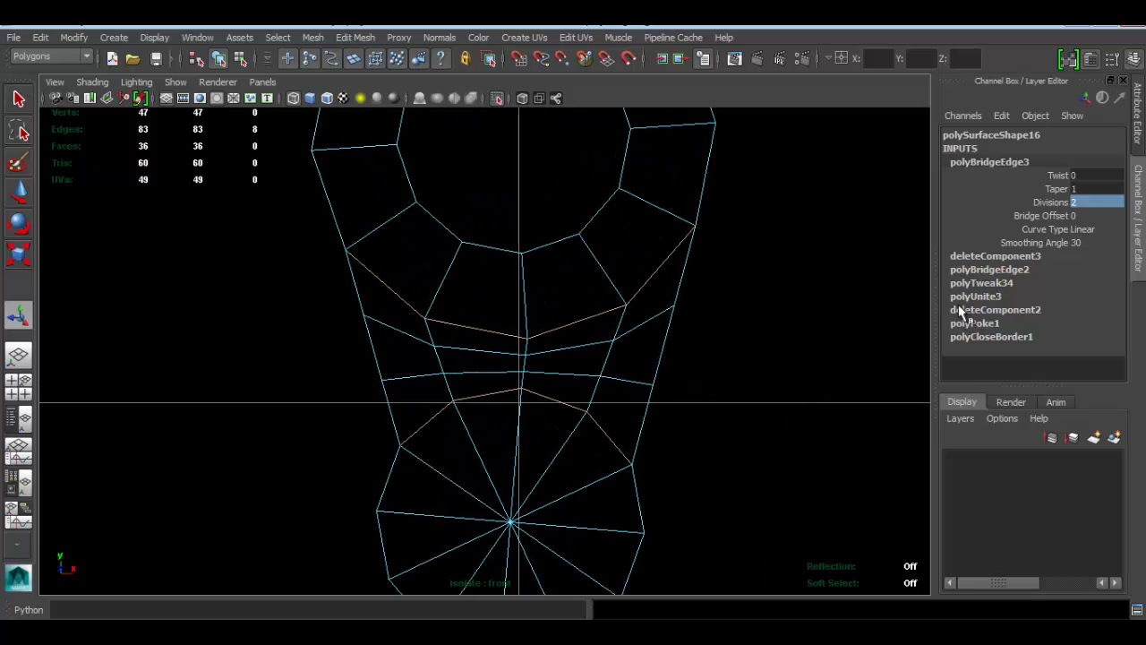
{"action": "type", "text": "1"}
{"action": "key", "text": "Return"}
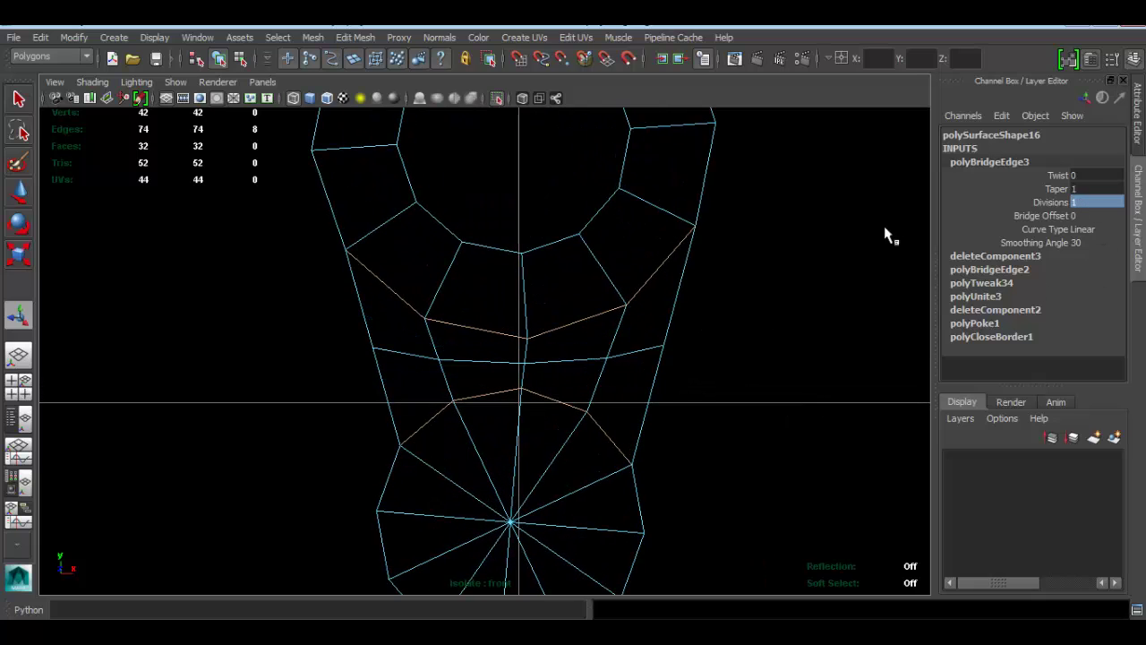
- Set the Scale Tool's axis to World and flatten the bridge's middle edge row vertically into a straight horizontal line
{"action": "double_click", "coordinate": [552, 360]}
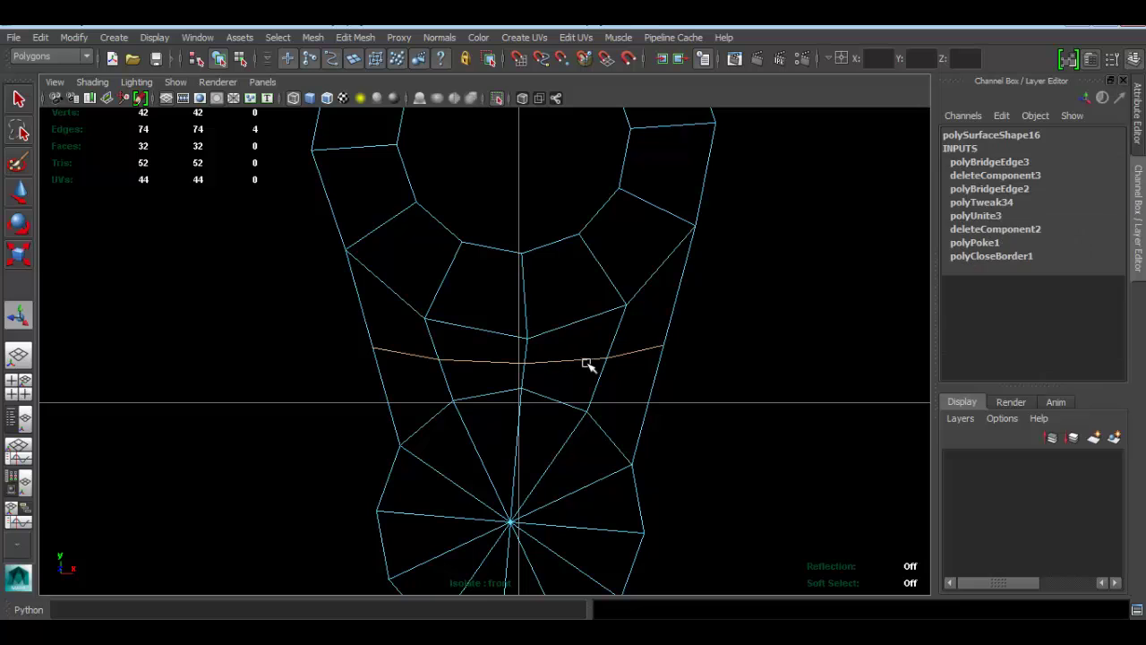
{"action": "key", "text": "r"}
{"action": "double_click", "coordinate": [19, 258]}
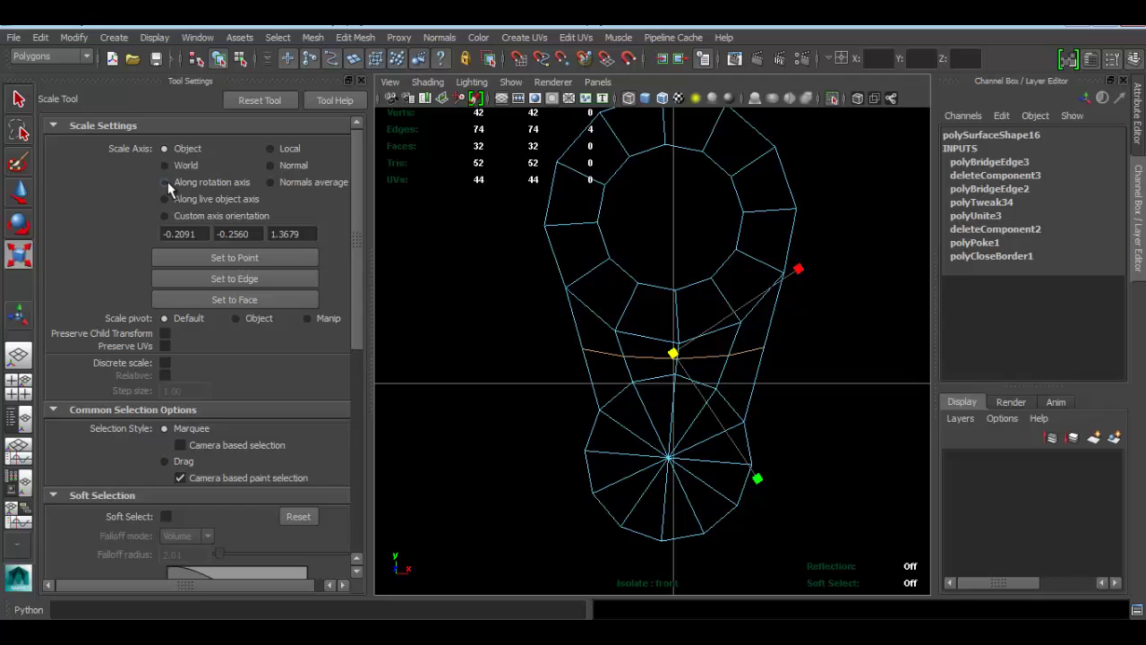
{"action": "left_click", "coordinate": [165, 167]}
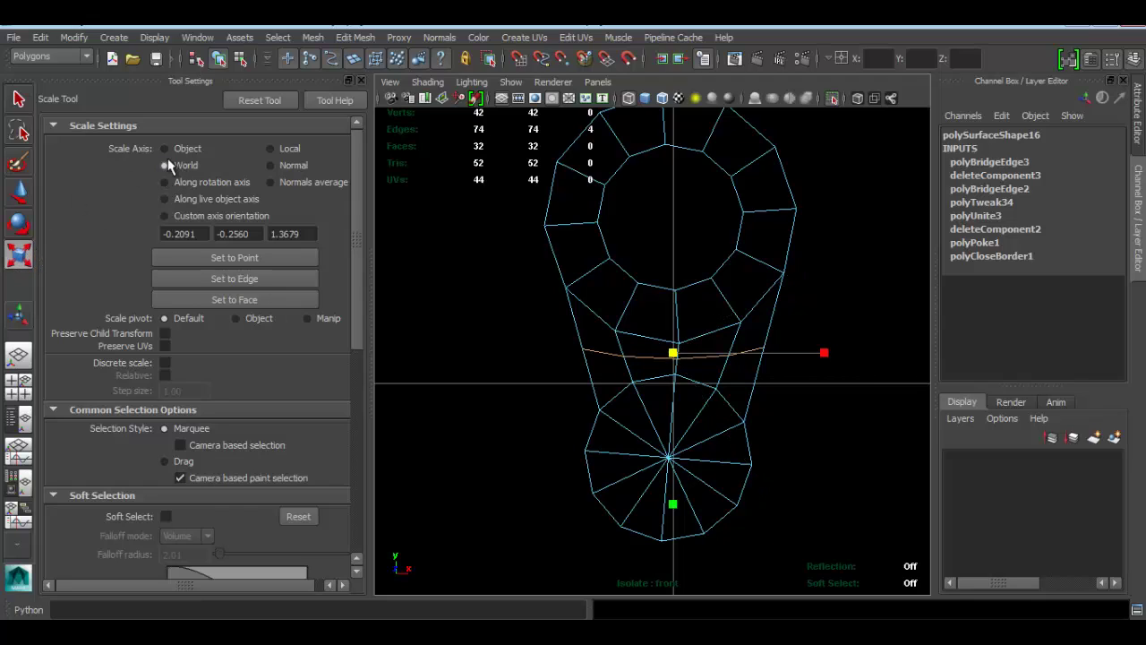
{"action": "left_click", "coordinate": [361, 80]}
{"action": "scroll", "coordinate": [558, 367], "scroll_direction": "up", "scroll_amount": 2}
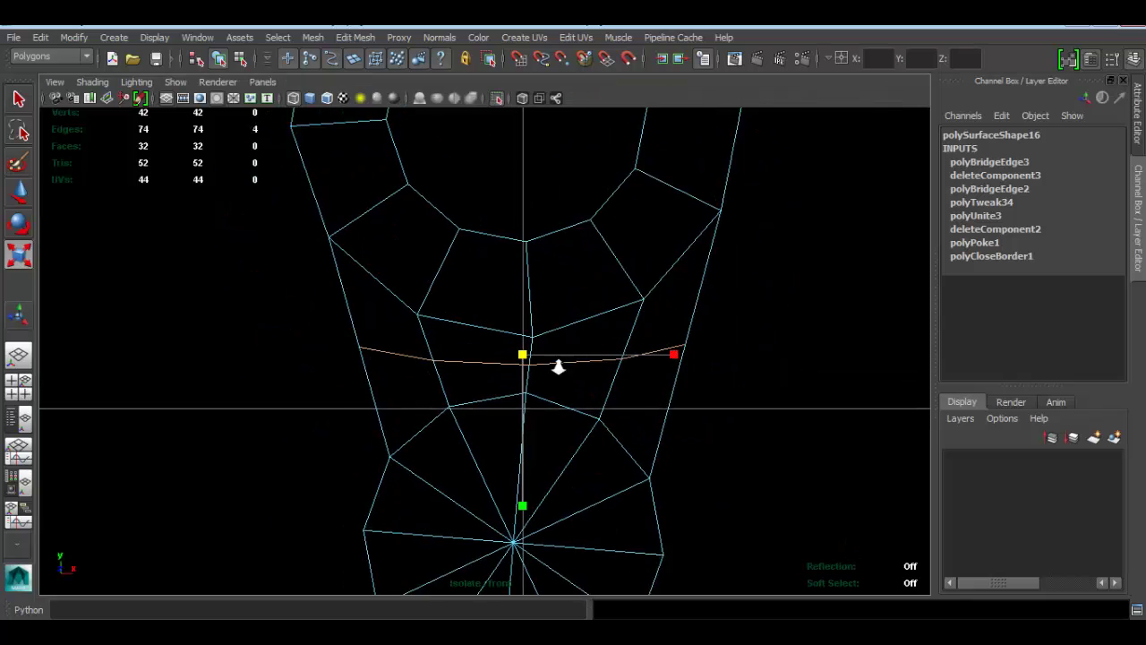
{"action": "scroll", "coordinate": [557, 367], "scroll_direction": "up", "scroll_amount": 1}
{"action": "left_click_drag", "start_coordinate": [523, 506], "coordinate": [511, 367]}
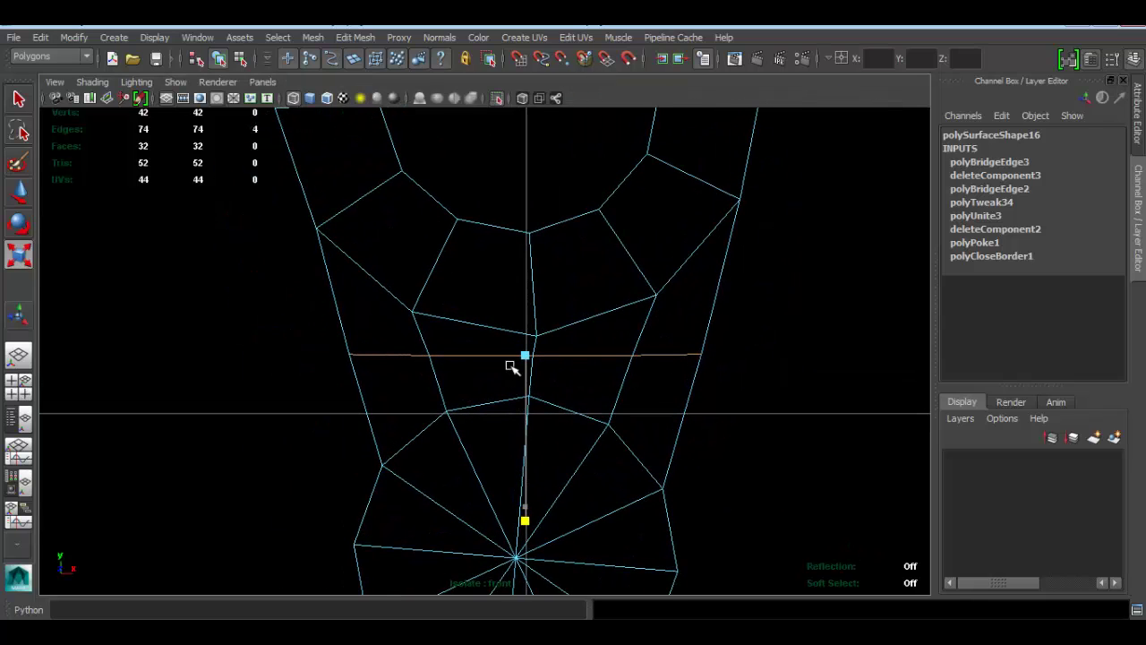
{"action": "left_click_drag", "start_coordinate": [524, 506], "coordinate": [517, 436]}
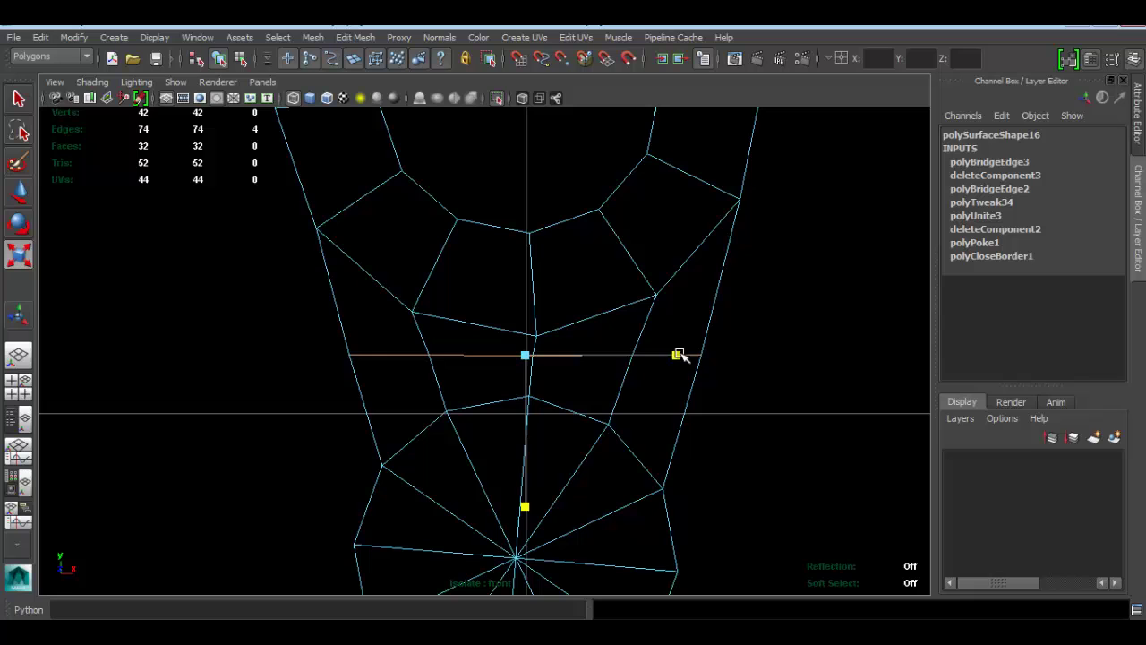
- Narrow the bridge's middle edge row horizontally into a waist and move it slightly down toward the disc
{"action": "left_click_drag", "start_coordinate": [678, 355], "coordinate": [657, 352]}
{"action": "scroll", "coordinate": [592, 337], "scroll_direction": "down", "scroll_amount": 5}
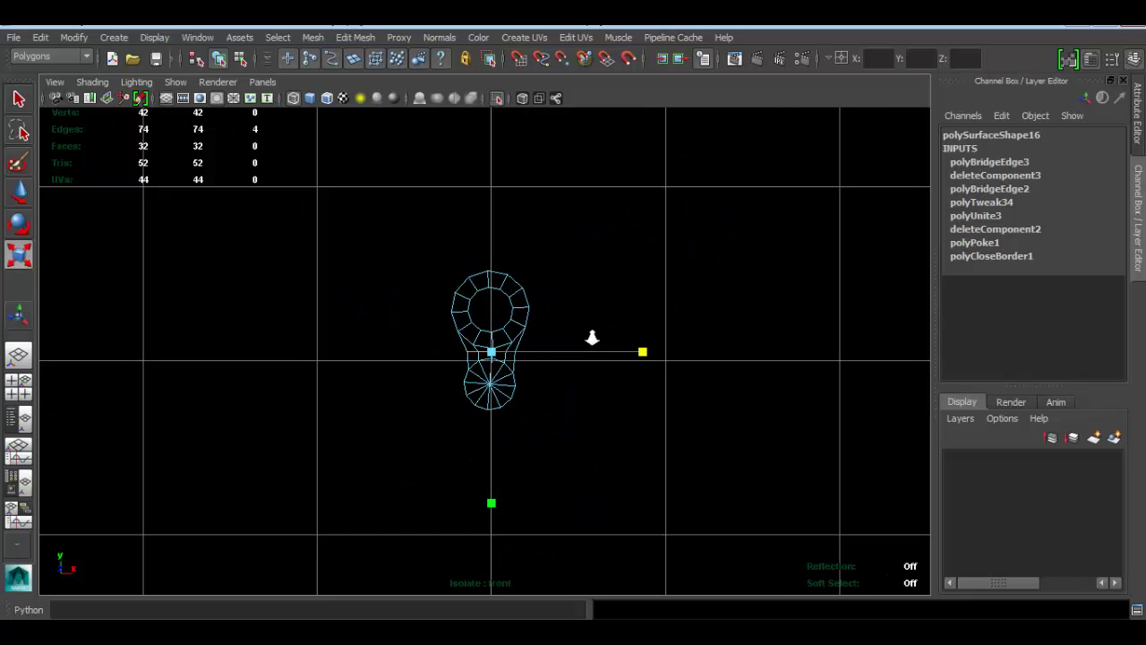
{"action": "scroll", "coordinate": [592, 337], "scroll_direction": "up", "scroll_amount": 5}
{"action": "key", "text": "w"}
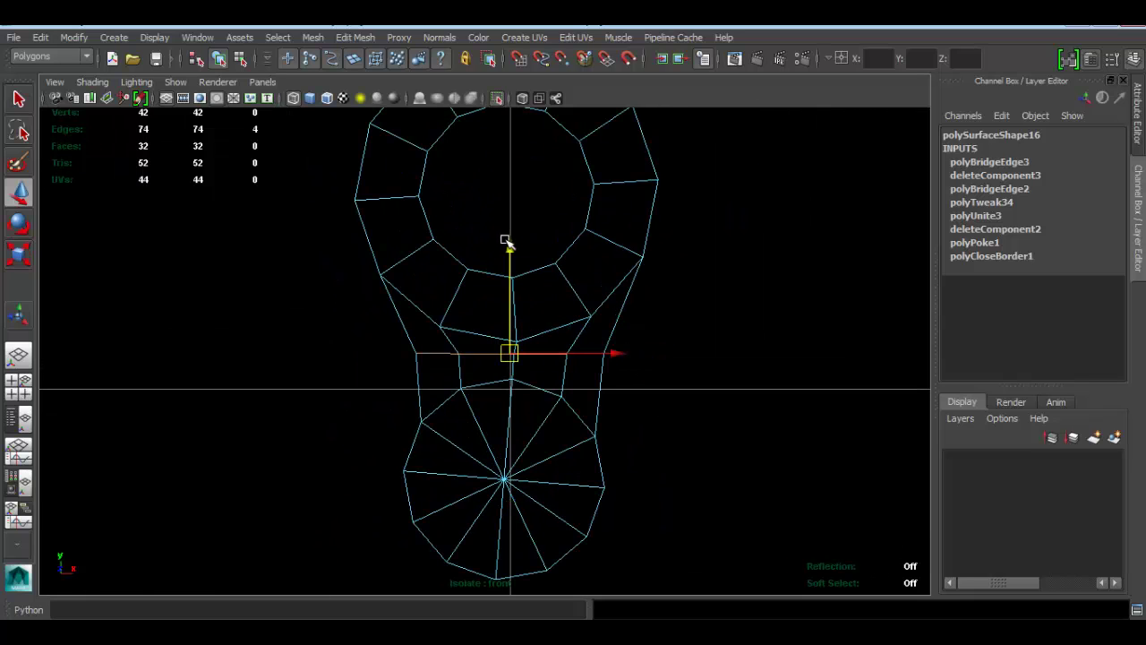
{"action": "left_click_drag", "start_coordinate": [505, 240], "coordinate": [512, 254]}
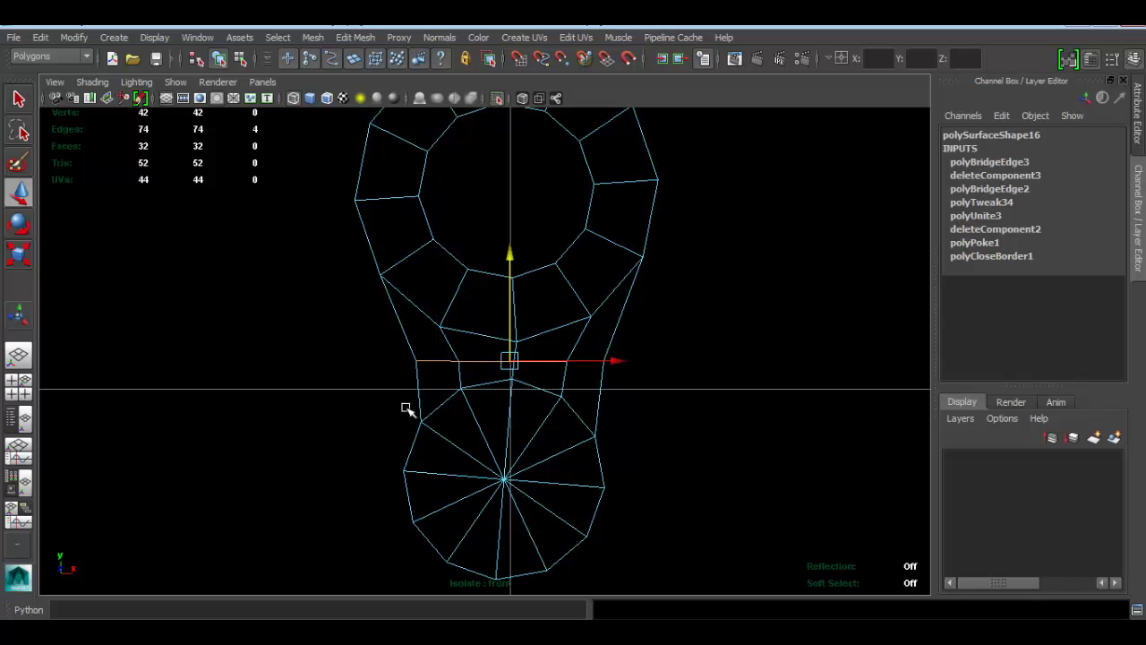
{"action": "left_click", "coordinate": [692, 282]}
{"action": "scroll", "coordinate": [578, 274], "scroll_direction": "down", "scroll_amount": 3}
{"action": "scroll", "coordinate": [591, 284], "scroll_direction": "up", "scroll_amount": 3}
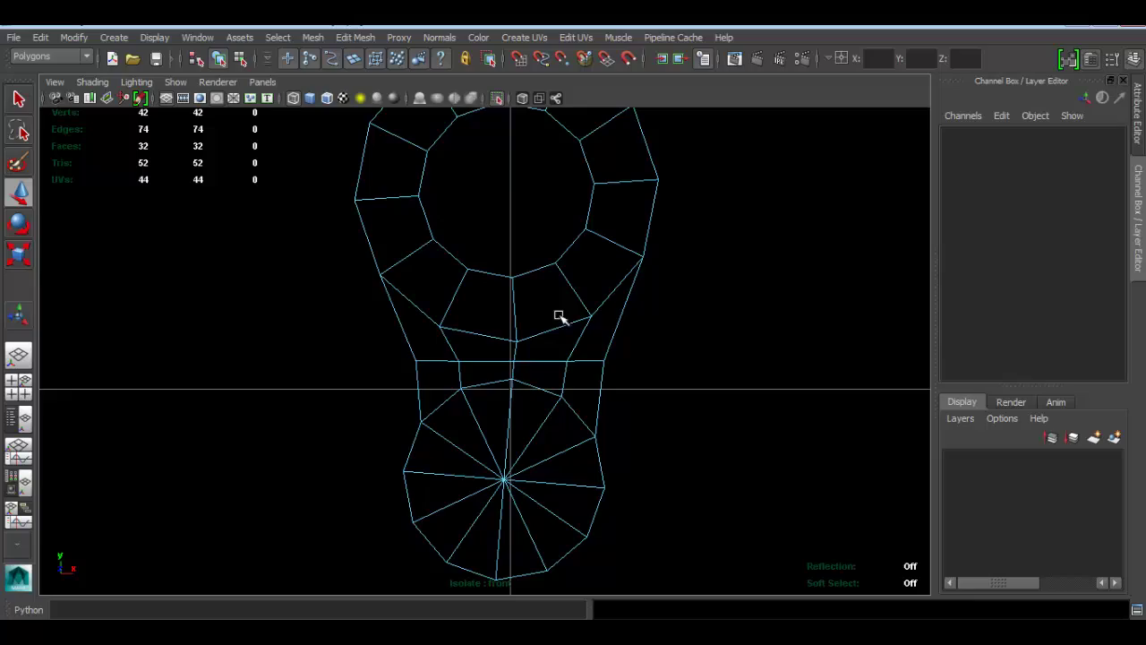
- Select the whole bracket in the perspective view and raise it to Translate Y -0.019
{"action": "key", "text": "space"}
{"action": "key", "text": "space"}
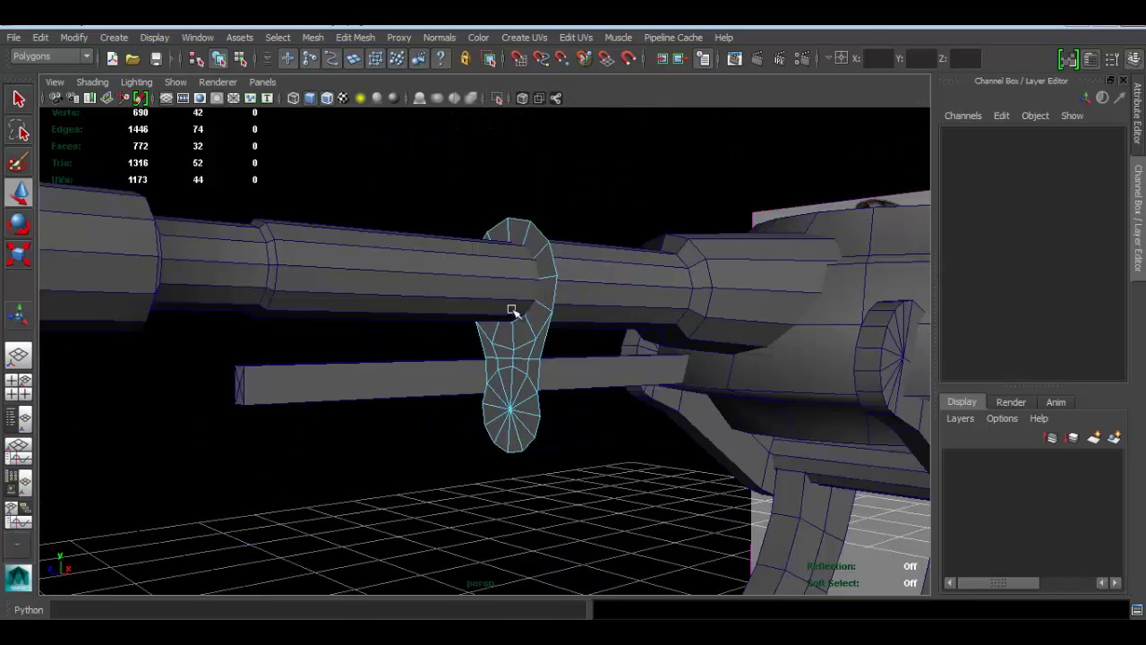
{"action": "left_click_drag", "start_coordinate": [512, 310], "coordinate": [570, 322], "text": "alt"}
{"action": "right_click_drag", "start_coordinate": [562, 271], "coordinate": [635, 251]}
{"action": "left_click_drag", "start_coordinate": [606, 340], "coordinate": [529, 340], "text": "alt"}
{"action": "right_click_drag", "start_coordinate": [529, 340], "coordinate": [684, 407], "text": "alt"}
{"action": "left_click", "coordinate": [640, 378]}
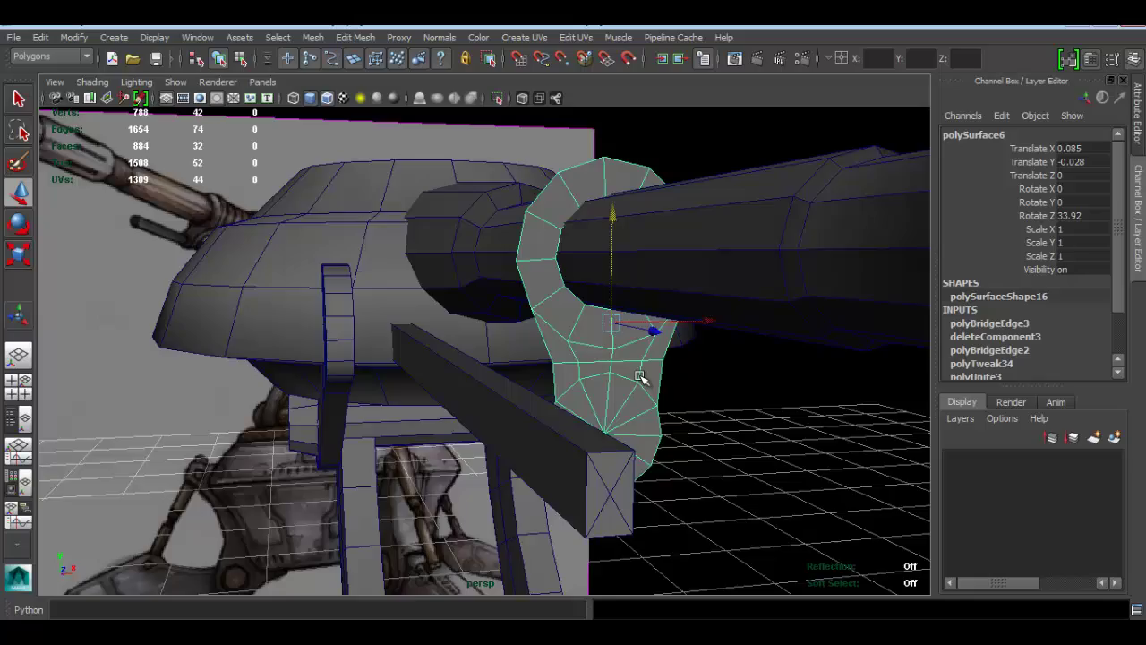
{"action": "left_click_drag", "start_coordinate": [639, 379], "coordinate": [613, 219], "text": "alt"}
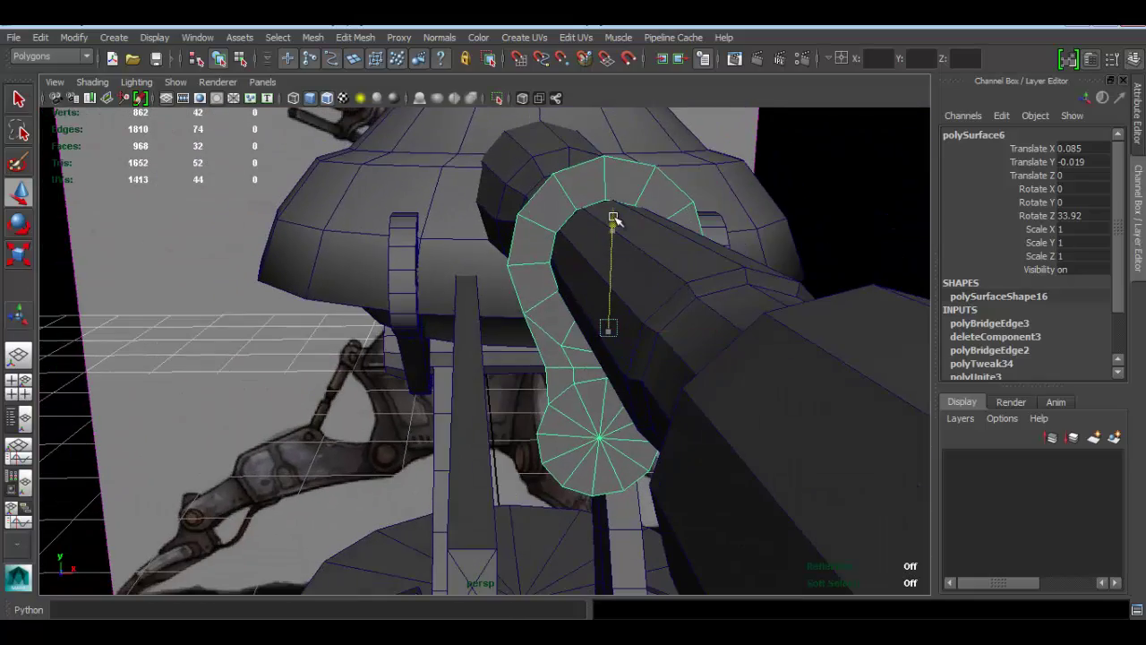
- Rotate the bracket to Rotate Z -12.576 and shift it to Translate X -0.035 so its disc meets the rod
{"action": "key", "text": "e"}
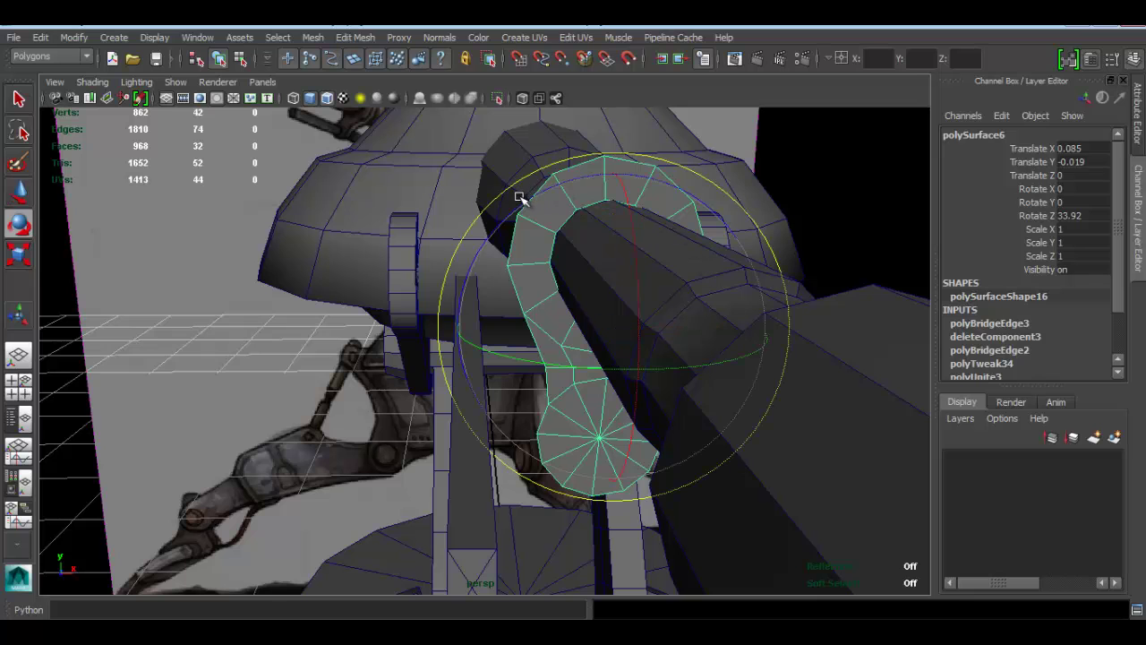
{"action": "left_click_drag", "start_coordinate": [519, 197], "coordinate": [655, 191]}
{"action": "key", "text": "w"}
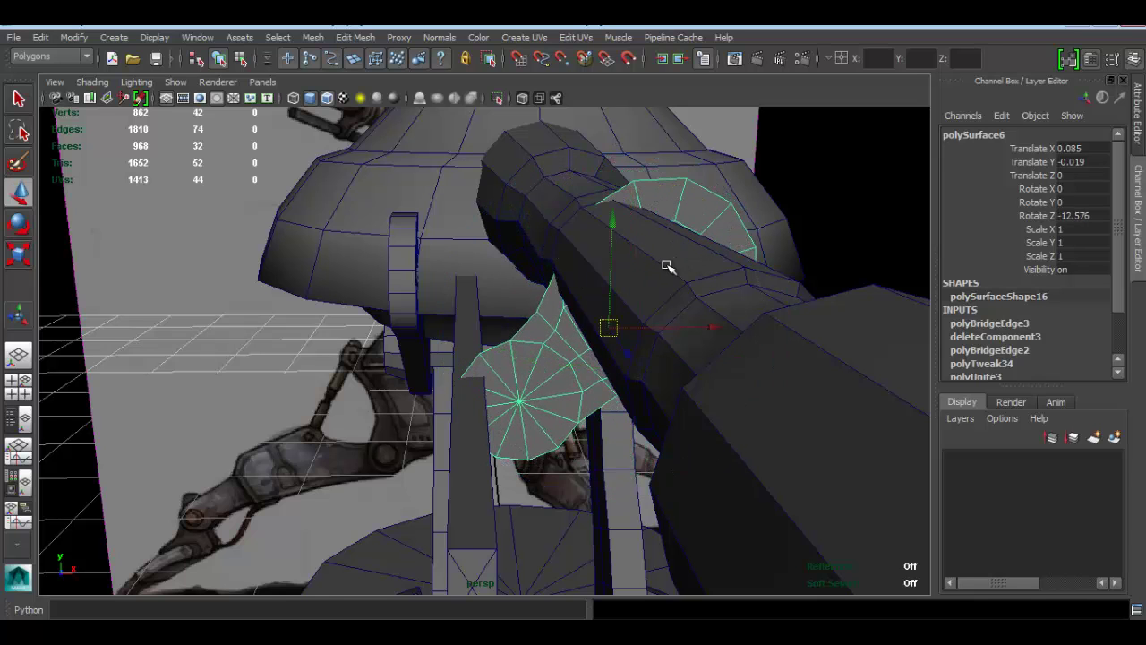
{"action": "left_click_drag", "start_coordinate": [667, 266], "coordinate": [600, 314], "text": "alt"}
- Turn off isolation in the front view and move the bracket to Translate X -0.03, Y 0.012, centring its ring on the barrel
{"action": "key", "text": "space"}
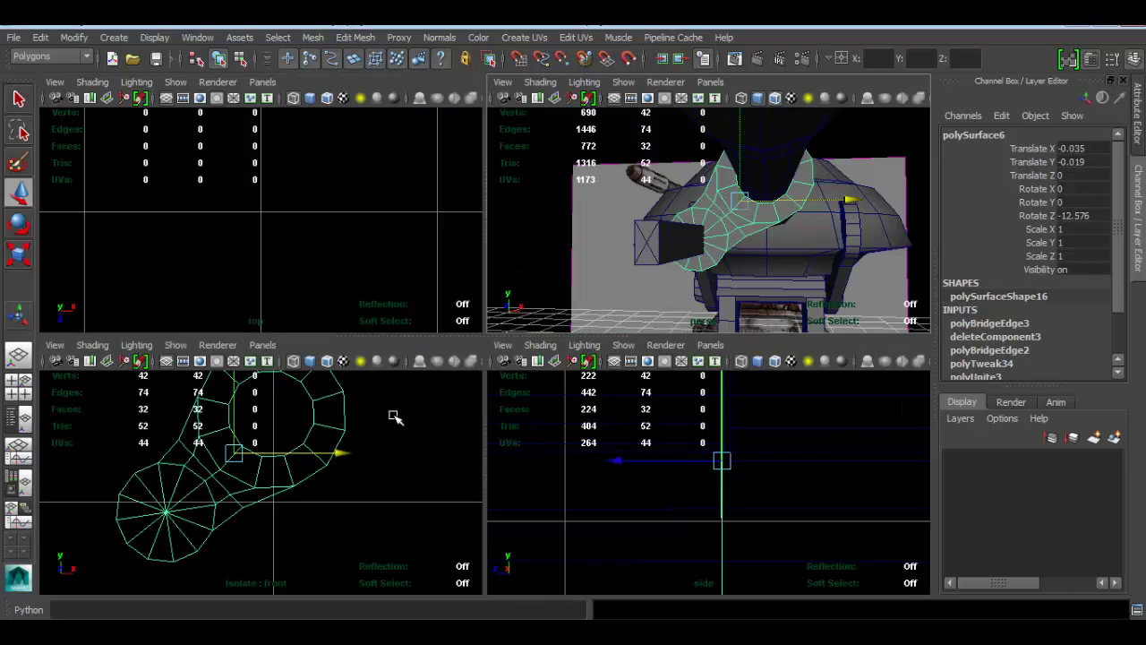
{"action": "key", "text": "space"}
{"action": "left_click", "coordinate": [498, 97]}
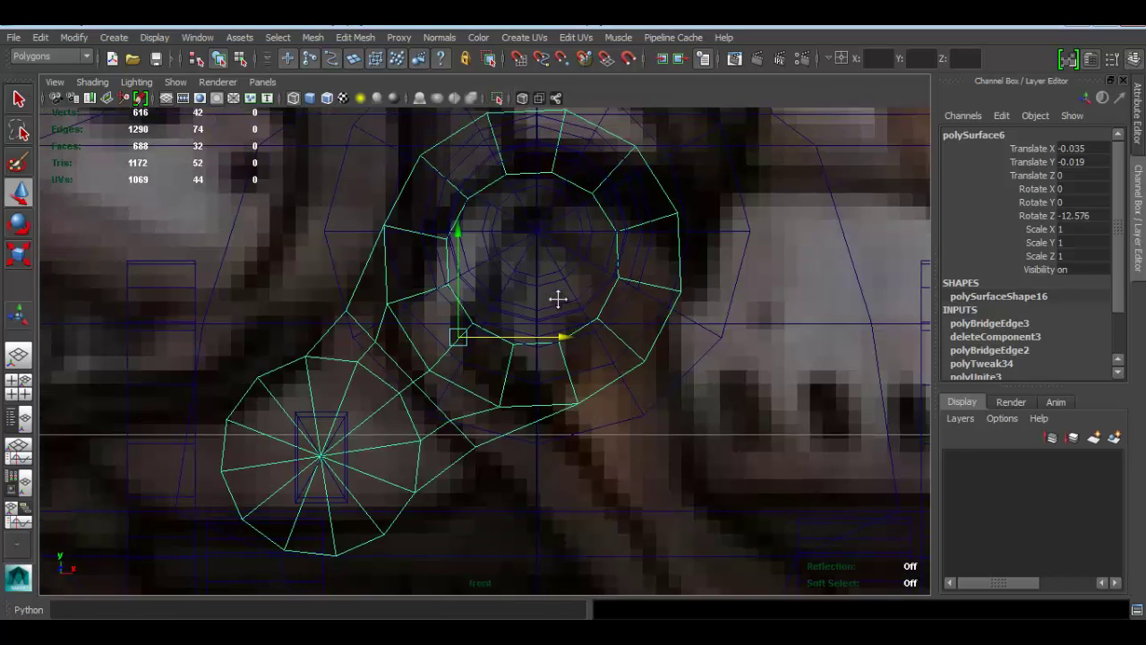
{"action": "left_click_drag", "start_coordinate": [466, 392], "coordinate": [468, 365]}
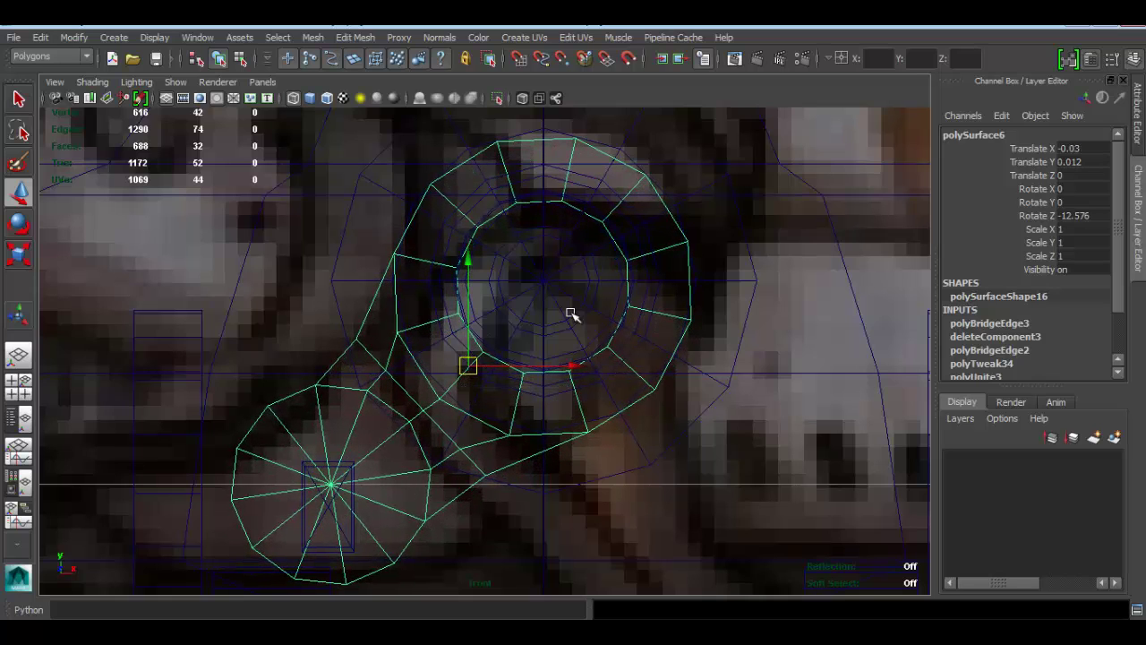
- Close the music folder window, examine the bracket's fit around the barrel in the perspective view, and clear the selection
{"action": "key", "text": "space"}
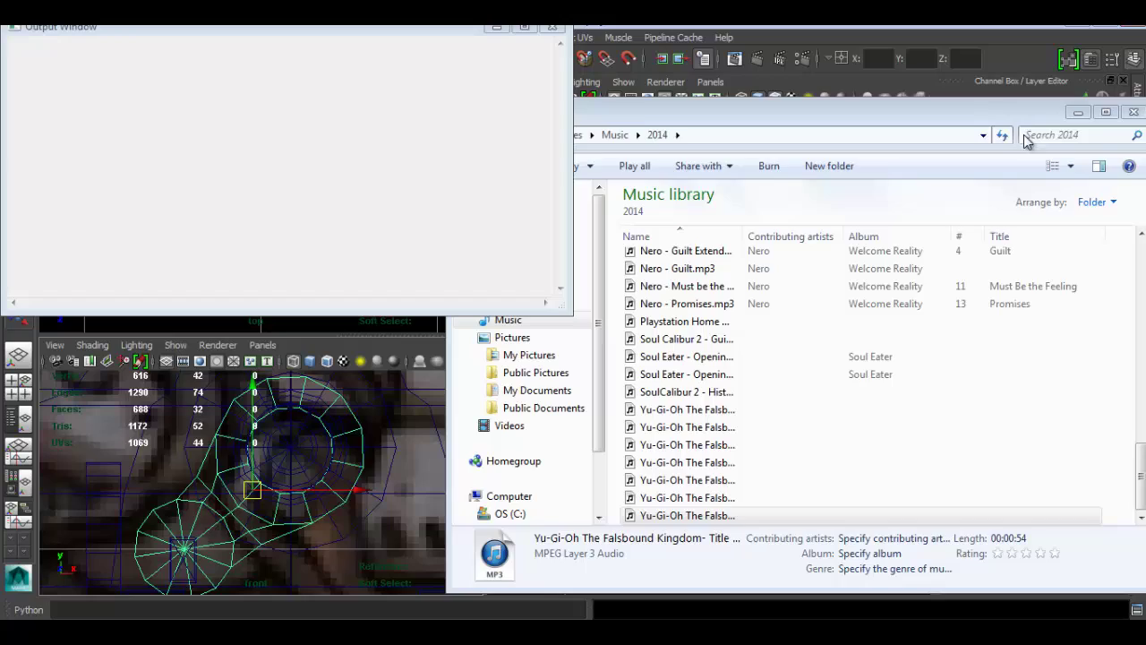
{"action": "left_click", "coordinate": [1130, 116]}
{"action": "key", "text": "space"}
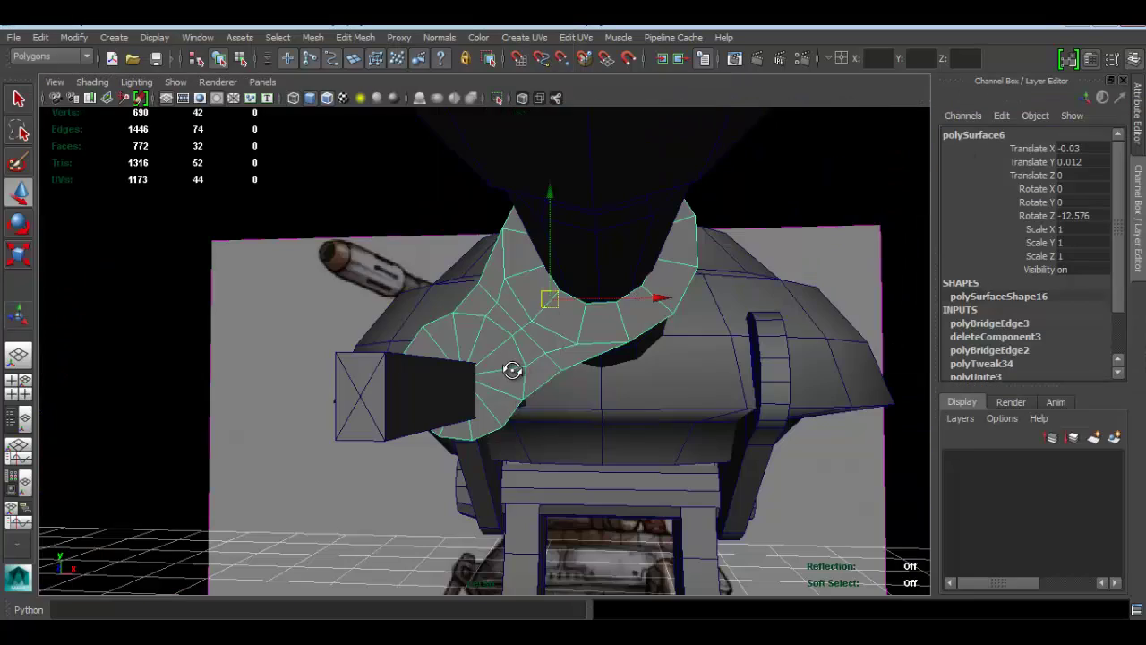
{"action": "mouse_move", "coordinate": [511, 370]}
{"action": "left_mouse_down", "text": "alt"}
{"action": "mouse_move", "coordinate": [478, 393]}
{"action": "mouse_move", "coordinate": [491, 383]}
{"action": "left_mouse_up", "text": "alt"}
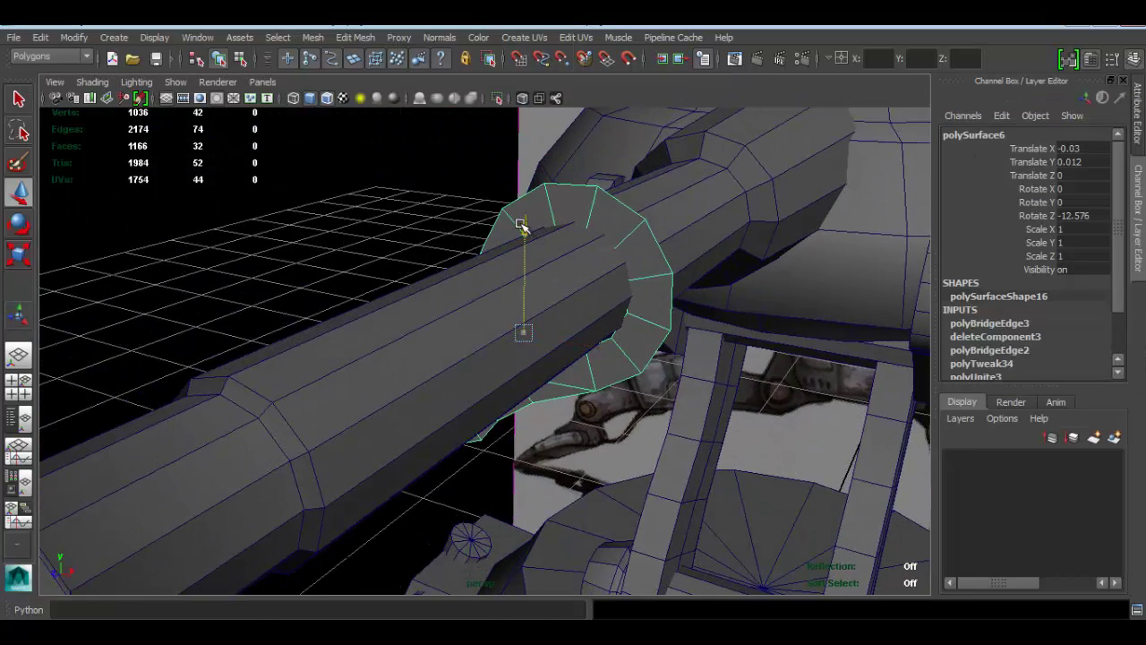
{"action": "left_click_drag", "start_coordinate": [522, 224], "coordinate": [435, 266]}
{"action": "left_click", "coordinate": [560, 291]}
{"action": "scroll", "coordinate": [538, 310], "scroll_direction": "down", "scroll_amount": 6}
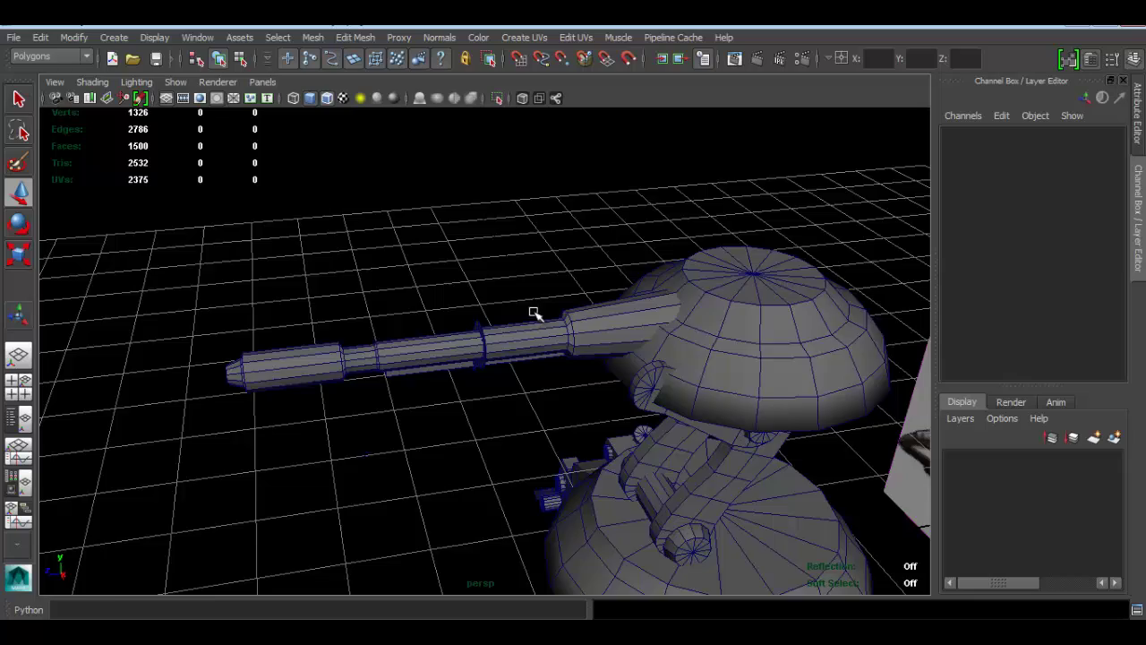
- Rotate the bracket to Rotate Z -7.875, shift it to Translate X -0.014, and clear the selection
{"action": "left_click_drag", "start_coordinate": [535, 312], "coordinate": [619, 274], "text": "alt"}
{"action": "scroll", "coordinate": [483, 363], "scroll_direction": "up", "scroll_amount": 5}
{"action": "mouse_move", "coordinate": [619, 364]}
{"action": "left_mouse_down", "text": "alt"}
{"action": "mouse_move", "coordinate": [604, 364]}
{"action": "mouse_move", "coordinate": [622, 361]}
{"action": "left_mouse_up", "text": "alt"}
{"action": "scroll", "coordinate": [623, 362], "scroll_direction": "down", "scroll_amount": 4}
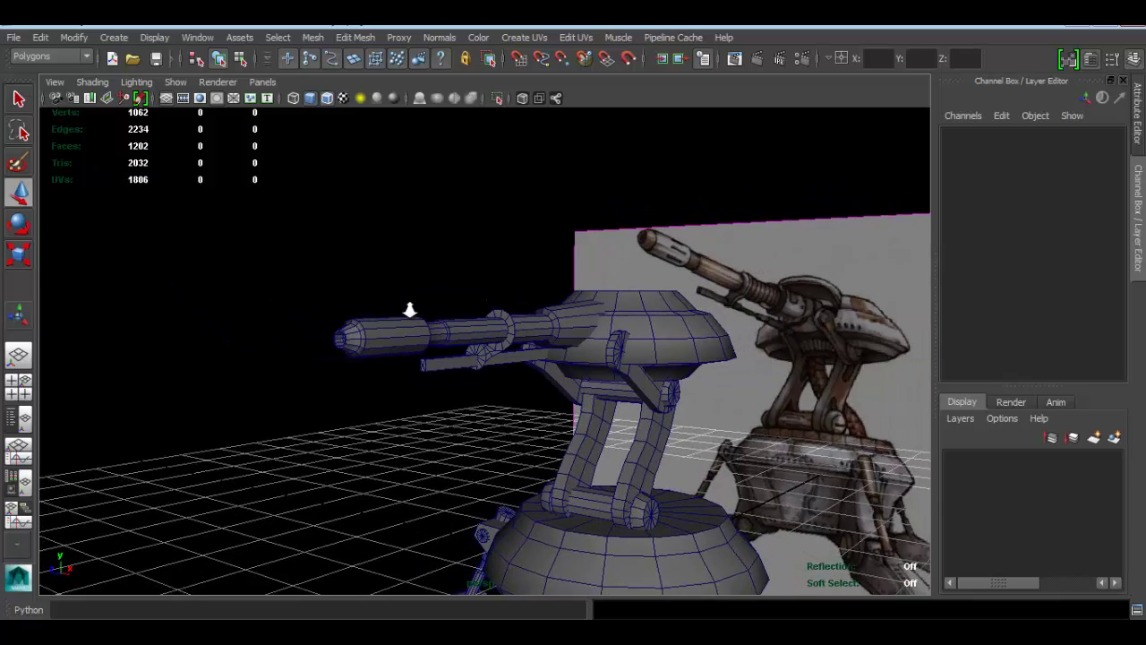
{"action": "scroll", "coordinate": [511, 353], "scroll_direction": "up", "scroll_amount": 5}
{"action": "left_click", "coordinate": [530, 338]}
{"action": "left_click_drag", "start_coordinate": [530, 338], "coordinate": [544, 309], "text": "alt"}
{"action": "key", "text": "e"}
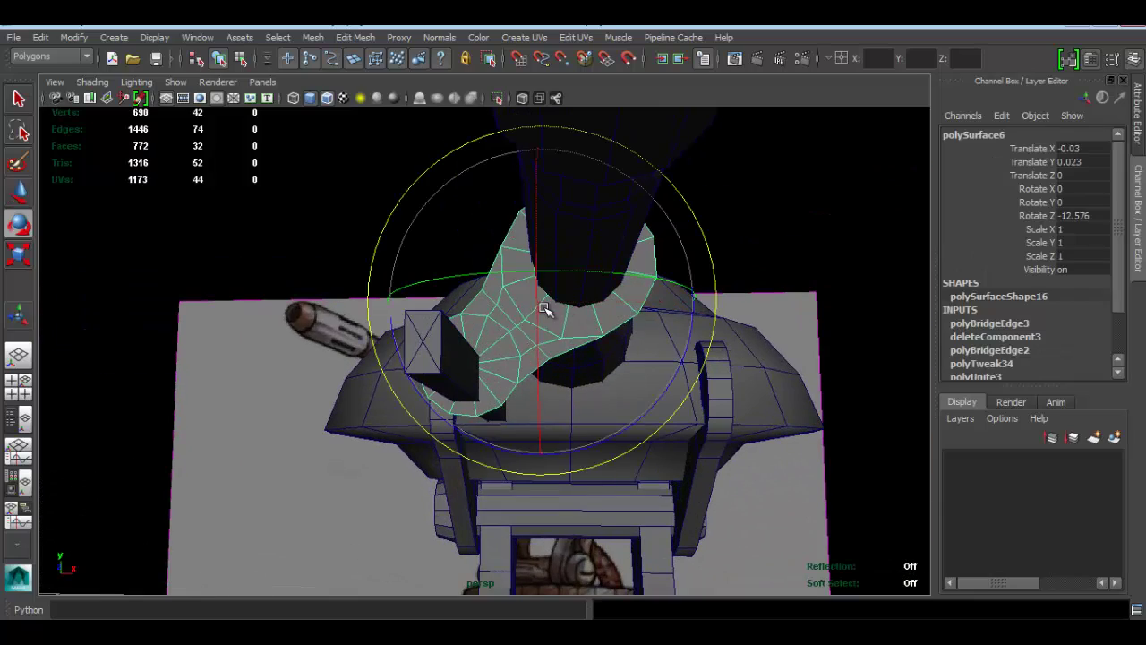
{"action": "left_click_drag", "start_coordinate": [684, 358], "coordinate": [680, 345]}
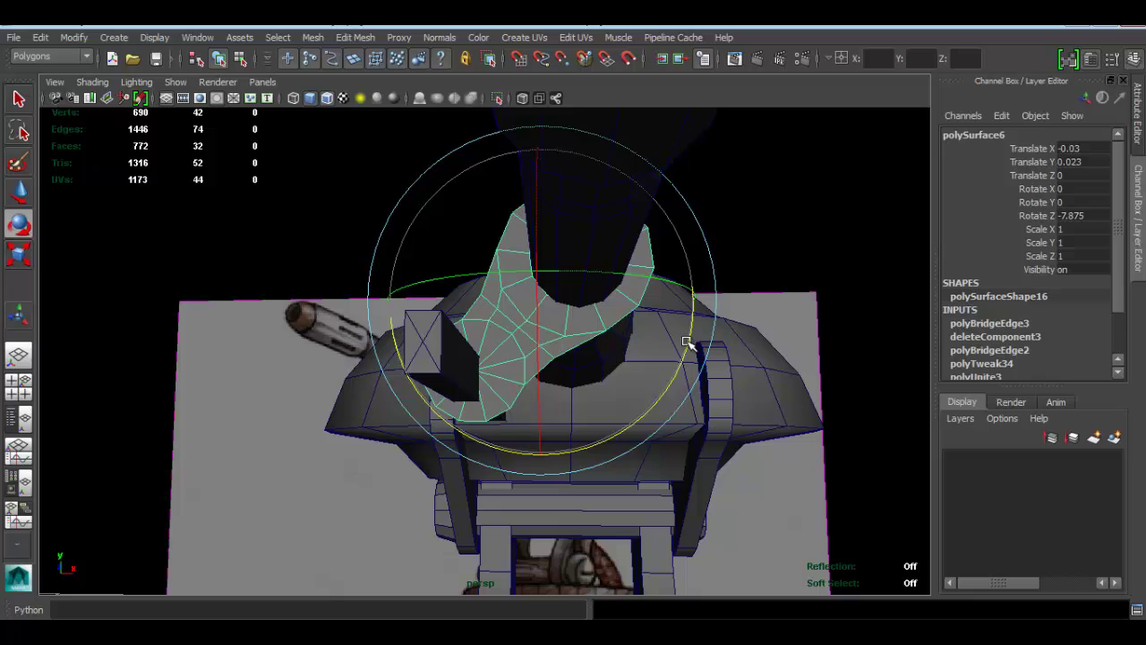
{"action": "key", "text": "w"}
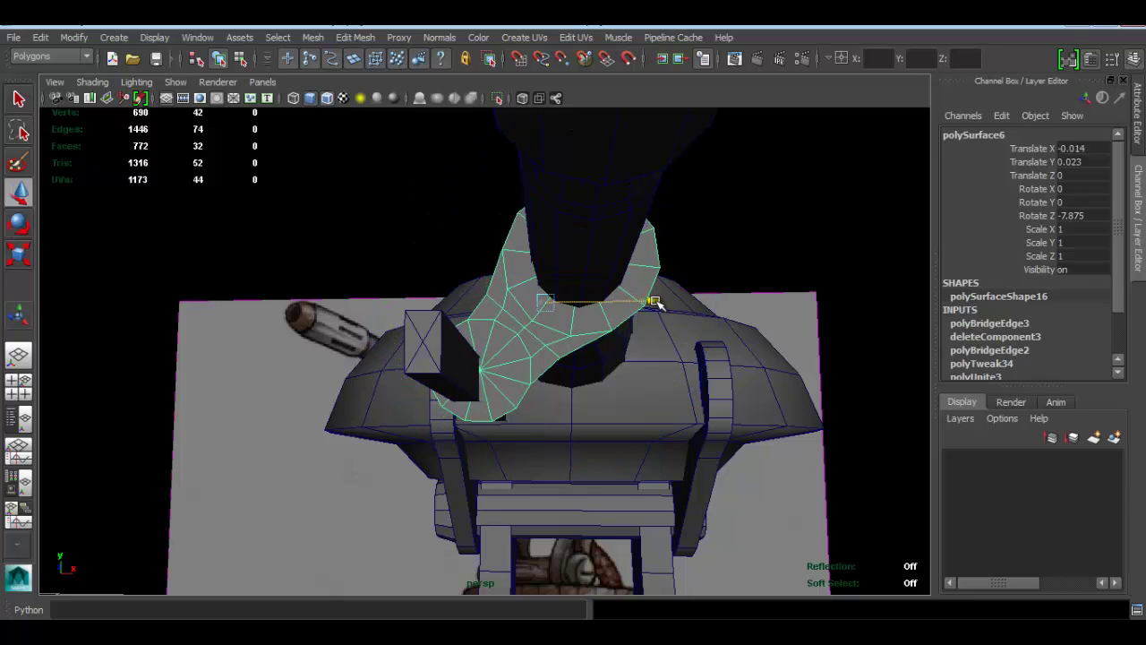
{"action": "left_click_drag", "start_coordinate": [543, 339], "coordinate": [430, 379], "text": "alt"}
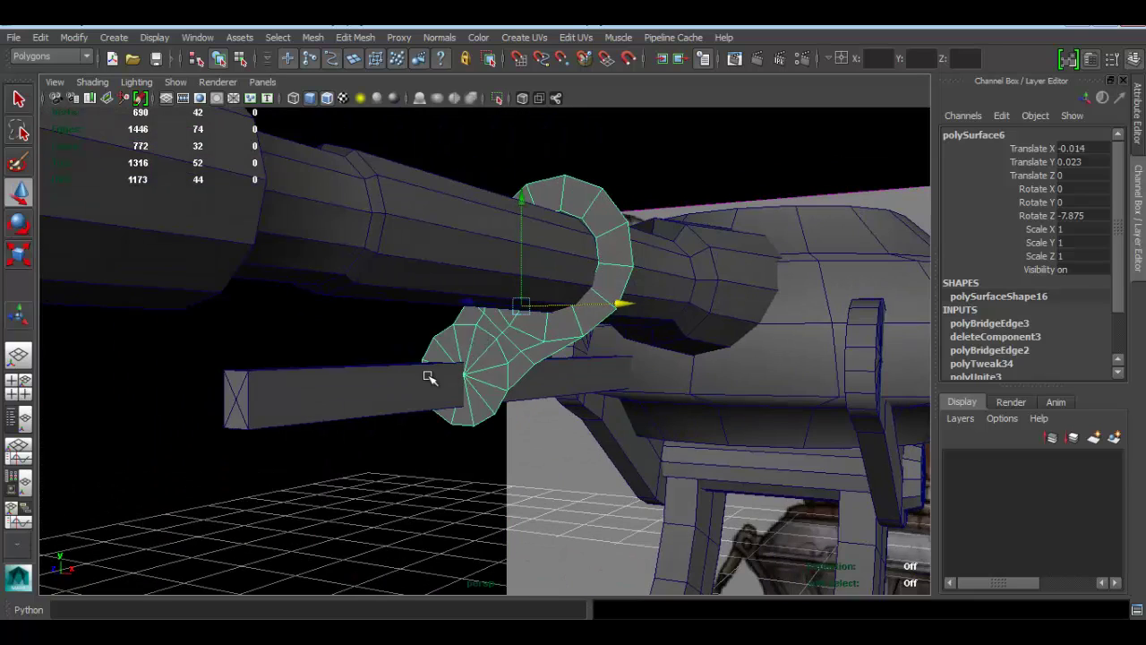
{"action": "left_click", "coordinate": [504, 377]}
{"action": "left_click_drag", "start_coordinate": [505, 377], "coordinate": [529, 389], "text": "alt"}
{"action": "left_click", "coordinate": [563, 420]}
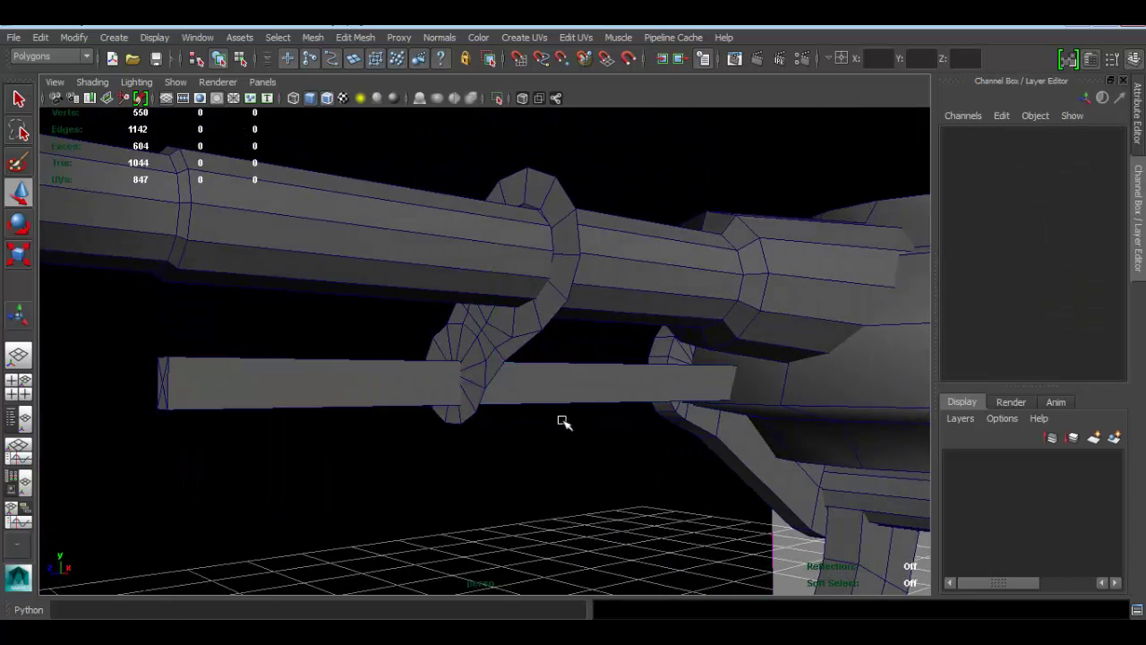
{"action": "scroll", "coordinate": [577, 418], "scroll_direction": "down", "scroll_amount": 3}
{"action": "left_click_drag", "start_coordinate": [577, 418], "coordinate": [454, 354], "text": "alt"}
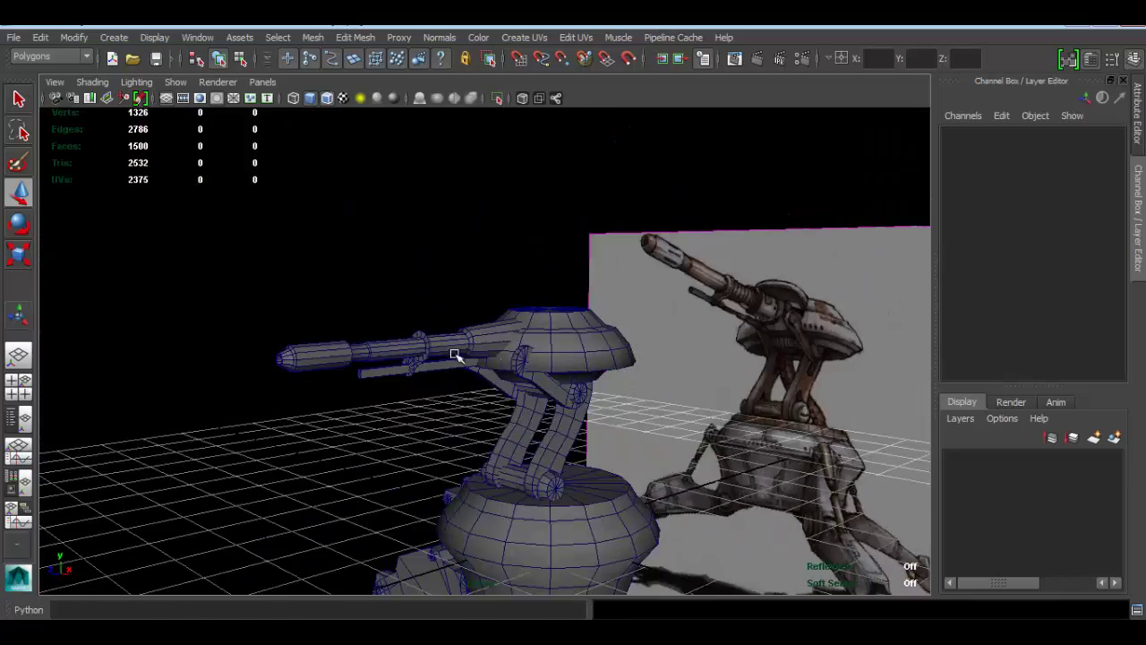
- Insert two closely spaced edge loops around the secondary gun rod near its rear end by the turret body
{"action": "right_click_drag", "start_coordinate": [455, 355], "coordinate": [499, 355], "text": "alt"}
{"action": "left_click", "coordinate": [430, 391]}
{"action": "left_click_drag", "start_coordinate": [478, 389], "coordinate": [517, 355], "text": "alt"}
{"action": "middle_click_drag", "start_coordinate": [518, 355], "coordinate": [521, 340], "text": "alt"}
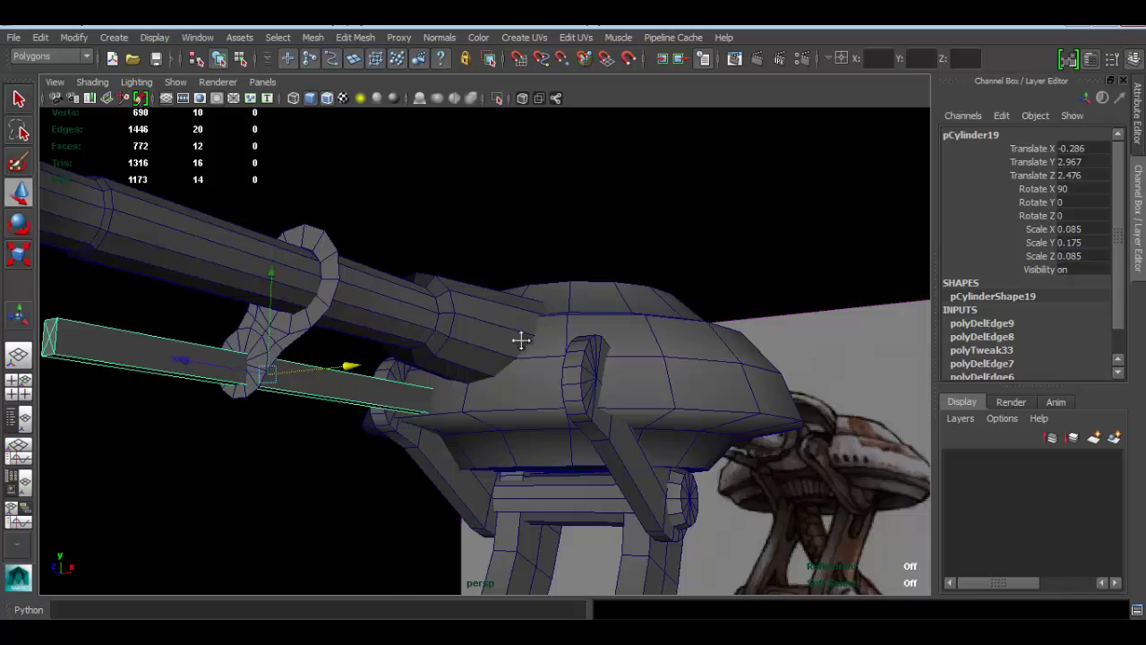
{"action": "left_click_drag", "start_coordinate": [521, 340], "coordinate": [438, 290], "text": "alt"}
{"action": "scroll", "coordinate": [512, 300], "scroll_direction": "up", "scroll_amount": 3}
{"action": "left_click", "coordinate": [356, 37]}
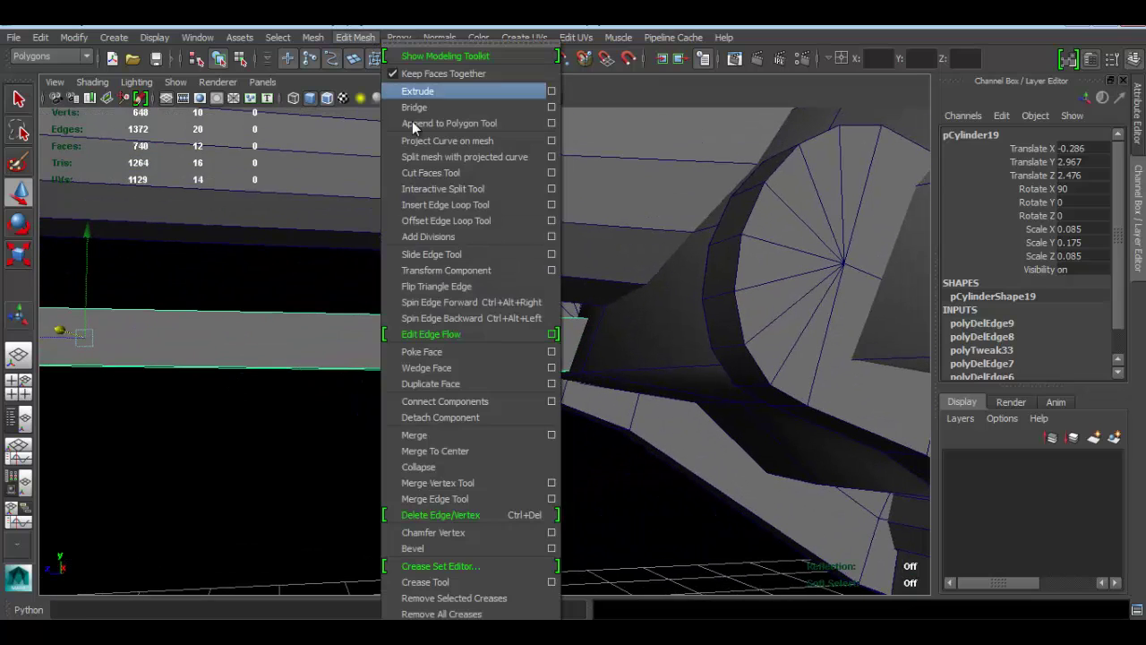
{"action": "left_click", "coordinate": [457, 205]}
{"action": "left_click_drag", "start_coordinate": [460, 317], "coordinate": [474, 320]}
{"action": "key", "text": "q"}
- Select the faces of the rod's rear section and push them outward with Transform Component to Local Translate Z 0.032
{"action": "right_click", "coordinate": [504, 325]}
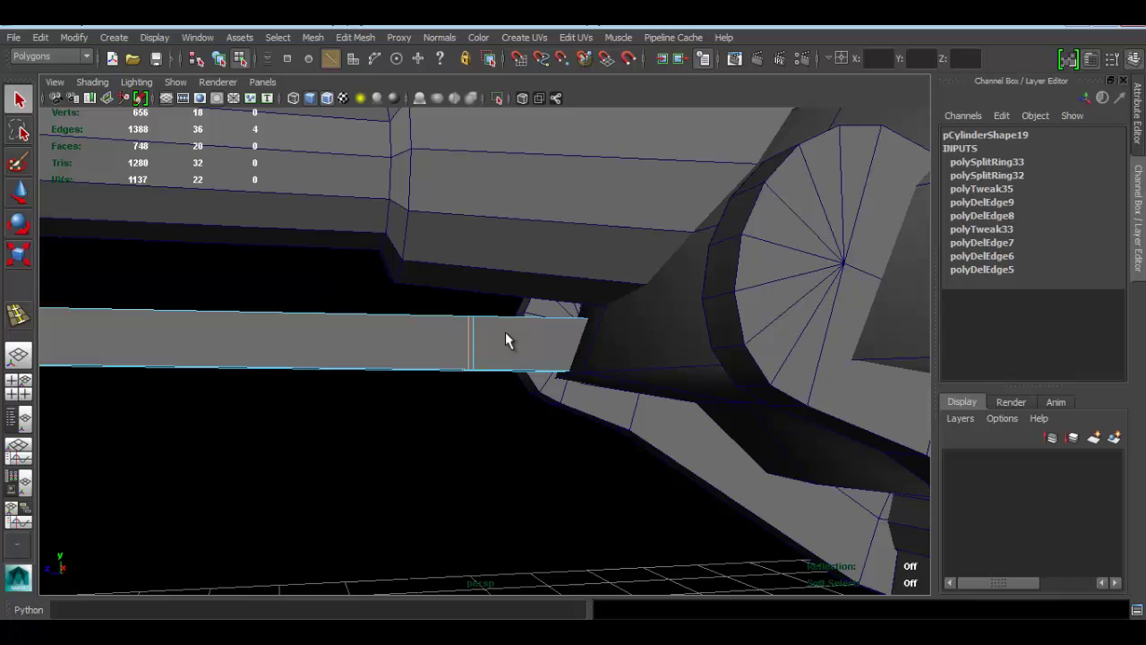
{"action": "left_click_drag", "start_coordinate": [499, 281], "coordinate": [535, 465]}
{"action": "left_click_drag", "start_coordinate": [506, 394], "coordinate": [716, 387], "text": "alt"}
{"action": "middle_click_drag", "start_coordinate": [430, 389], "coordinate": [525, 357], "text": "alt"}
{"action": "left_click", "coordinate": [350, 38]}
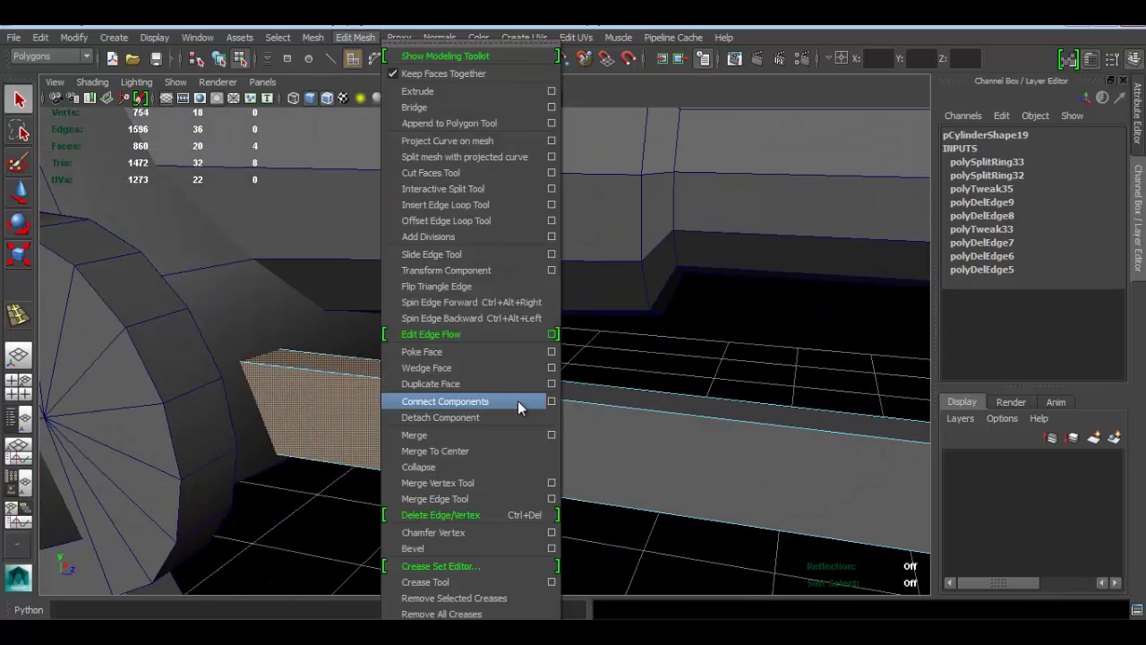
{"action": "left_click", "coordinate": [479, 269]}
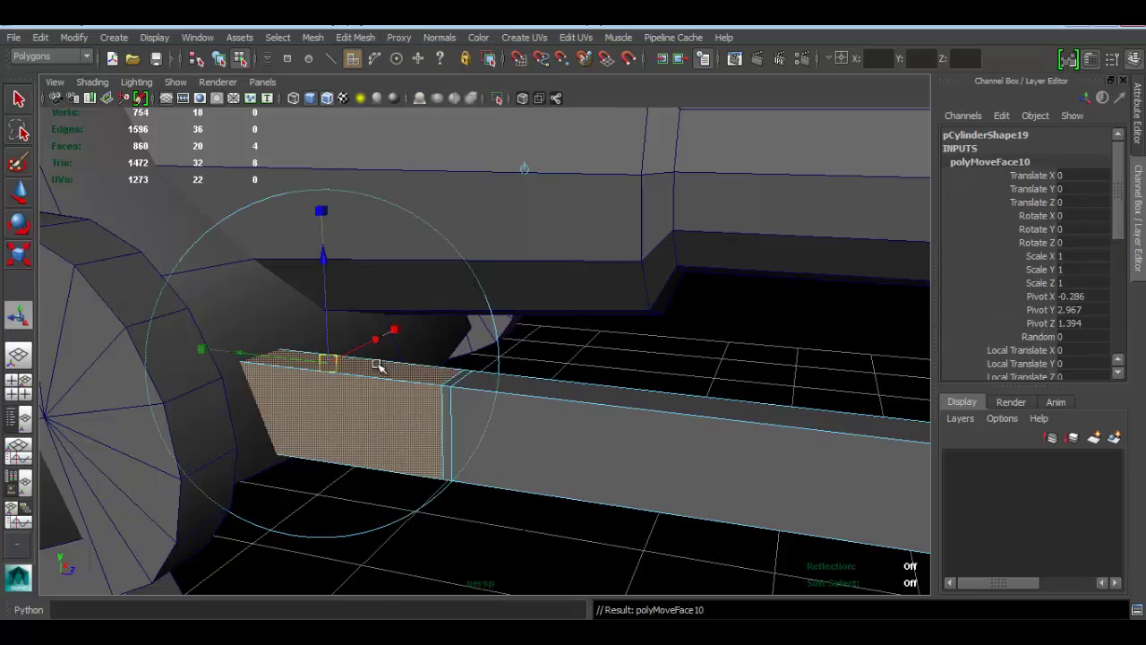
{"action": "left_click_drag", "start_coordinate": [318, 264], "coordinate": [322, 229]}
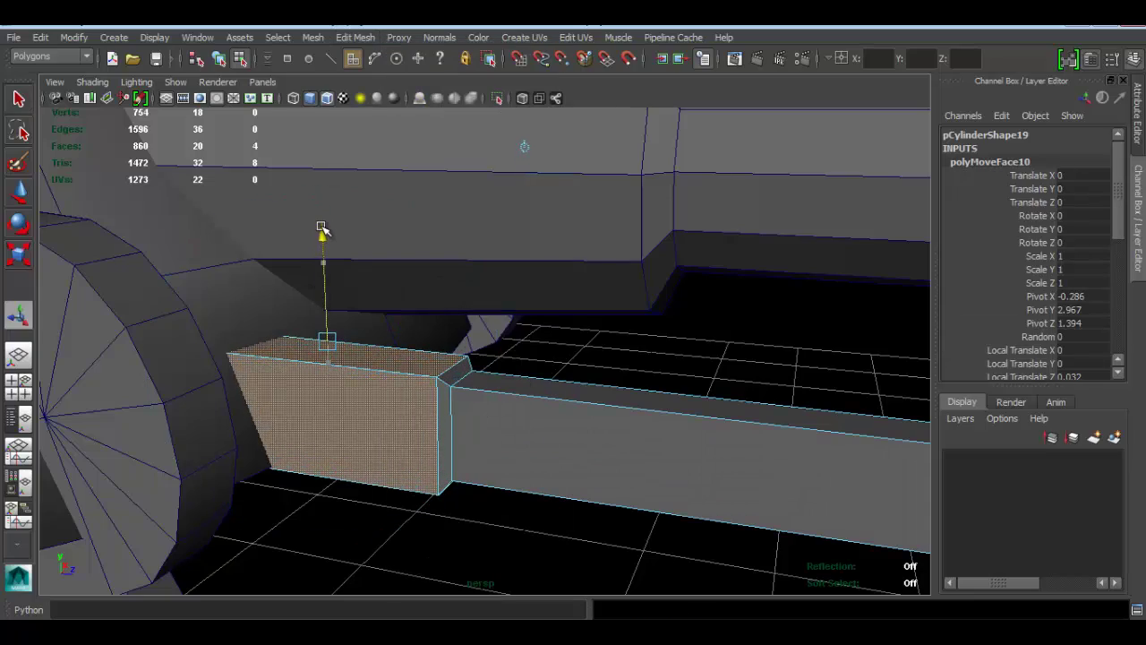
- Thicken the rod's rear section further to Local Translate Z 0.039, return to object mode and clear the selection
{"action": "scroll", "coordinate": [321, 226], "scroll_direction": "down", "scroll_amount": 5}
{"action": "left_click_drag", "start_coordinate": [601, 368], "coordinate": [389, 348], "text": "alt"}
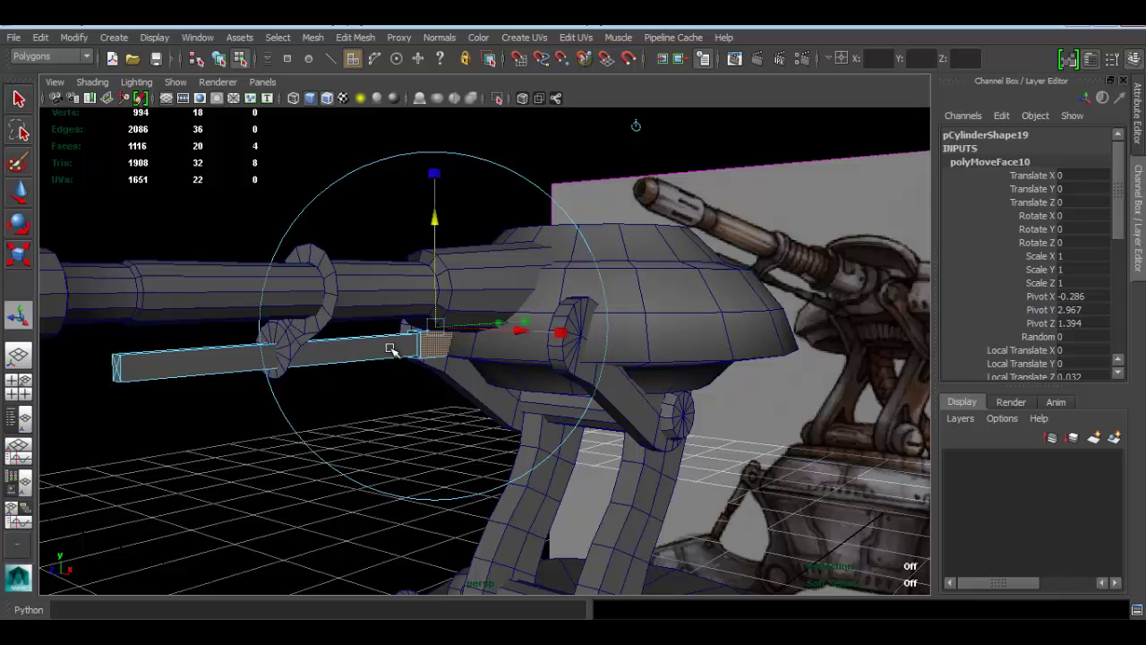
{"action": "right_click_drag", "start_coordinate": [331, 319], "coordinate": [407, 206], "text": "alt"}
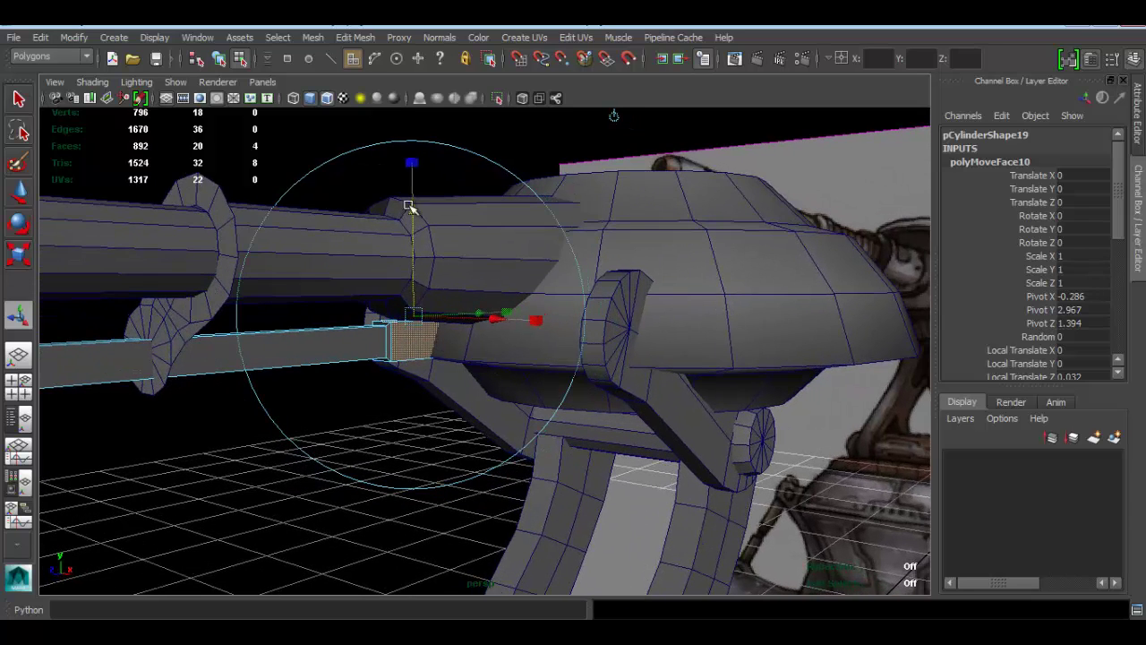
{"action": "left_click_drag", "start_coordinate": [408, 204], "coordinate": [411, 198]}
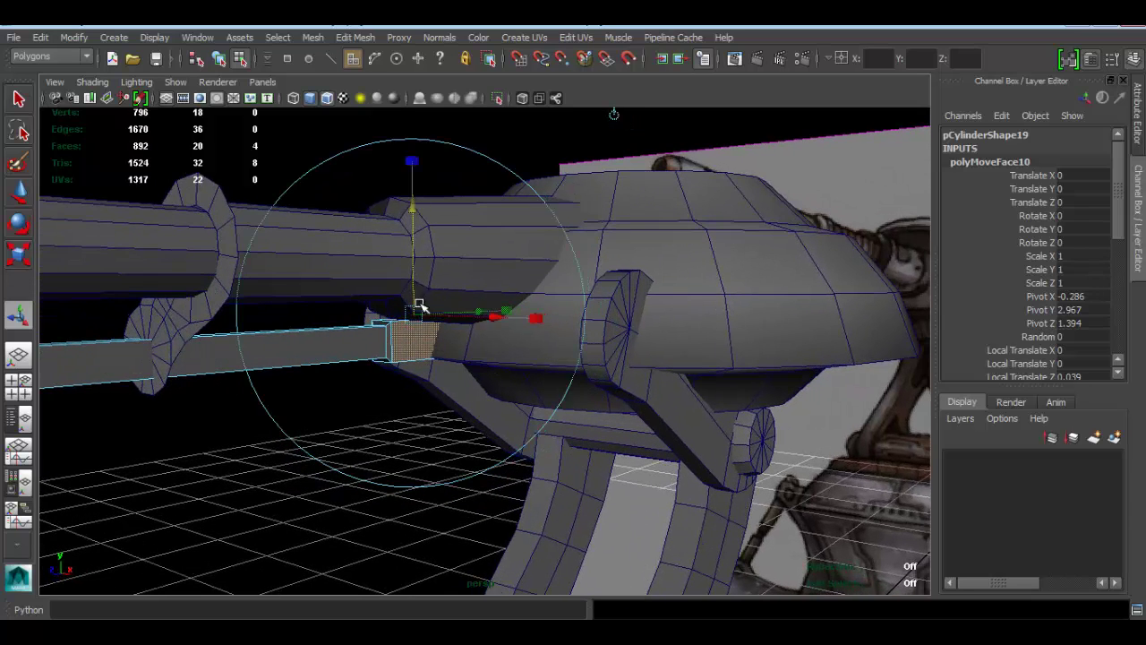
{"action": "key", "text": "q"}
{"action": "right_click_drag", "start_coordinate": [375, 333], "coordinate": [470, 188]}
{"action": "left_click", "coordinate": [470, 189]}
- Insert two closely spaced edge loops around the rod just behind the bracket
{"action": "scroll", "coordinate": [511, 370], "scroll_direction": "down", "scroll_amount": 5}
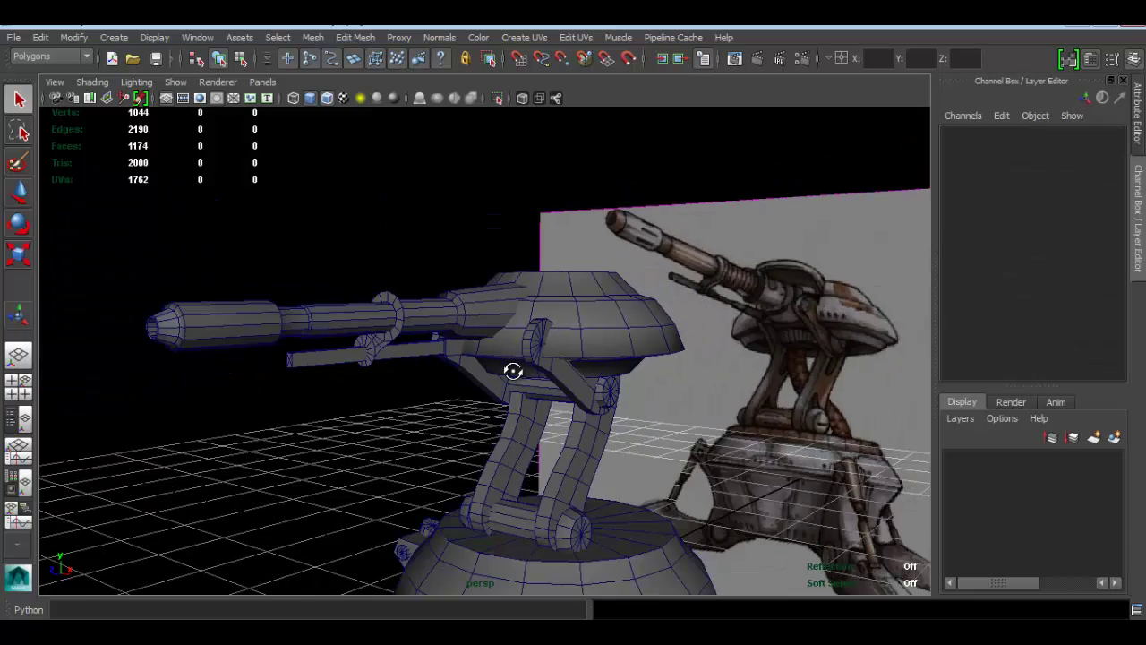
{"action": "left_click_drag", "start_coordinate": [513, 371], "coordinate": [425, 371], "text": "alt"}
{"action": "middle_click_drag", "start_coordinate": [435, 349], "coordinate": [468, 350], "text": "alt"}
{"action": "scroll", "coordinate": [492, 340], "scroll_direction": "up", "scroll_amount": 6}
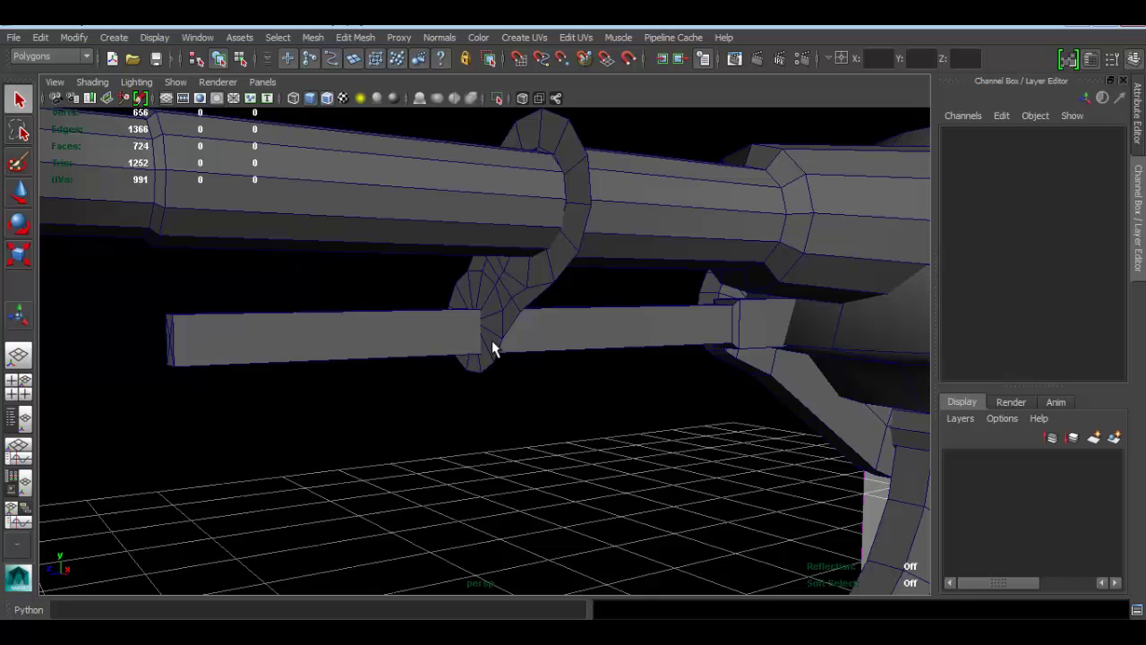
{"action": "left_click", "coordinate": [569, 340]}
{"action": "scroll", "coordinate": [510, 340], "scroll_direction": "up", "scroll_amount": 3}
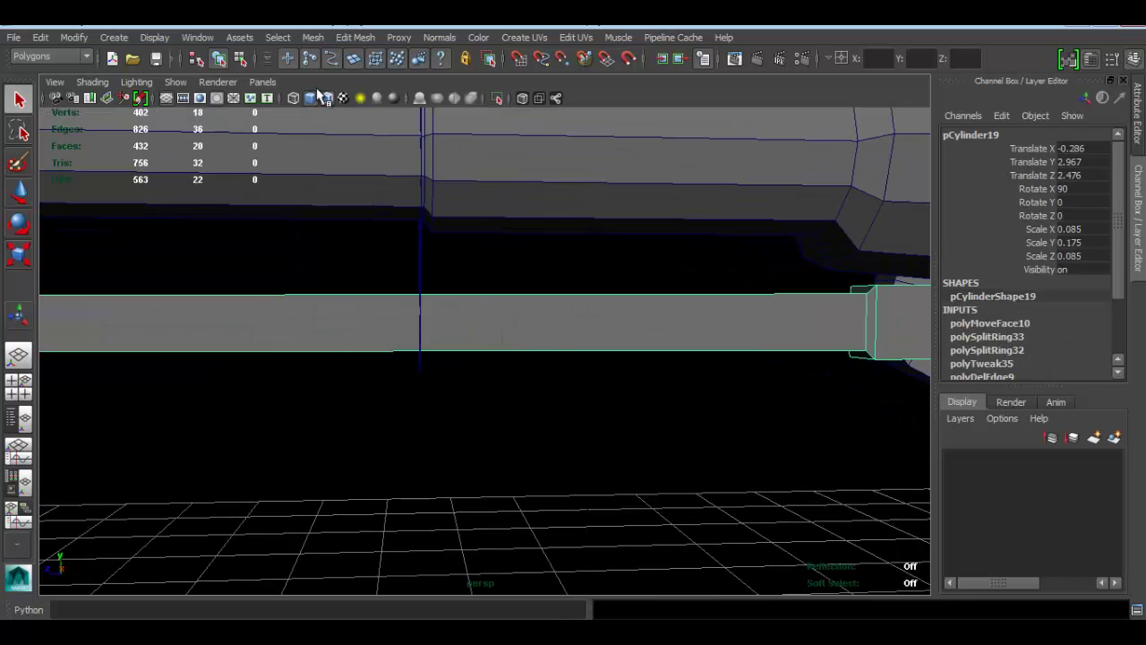
{"action": "left_click", "coordinate": [352, 40]}
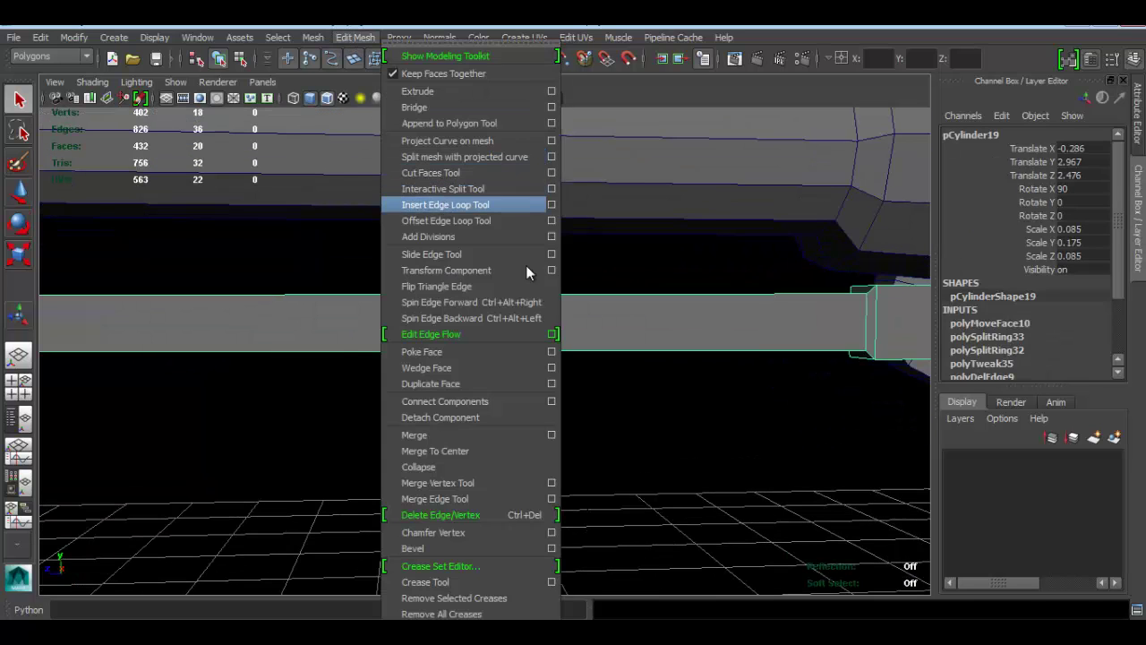
{"action": "left_click", "coordinate": [448, 204]}
{"action": "left_click_drag", "start_coordinate": [498, 298], "coordinate": [504, 298]}
{"action": "key", "text": "q"}
- Push the faces of the rod's front section outward with Transform Component to Local Translate Z 0.027, and clear the selection in object mode
{"action": "right_click_drag", "start_coordinate": [474, 302], "coordinate": [476, 316]}
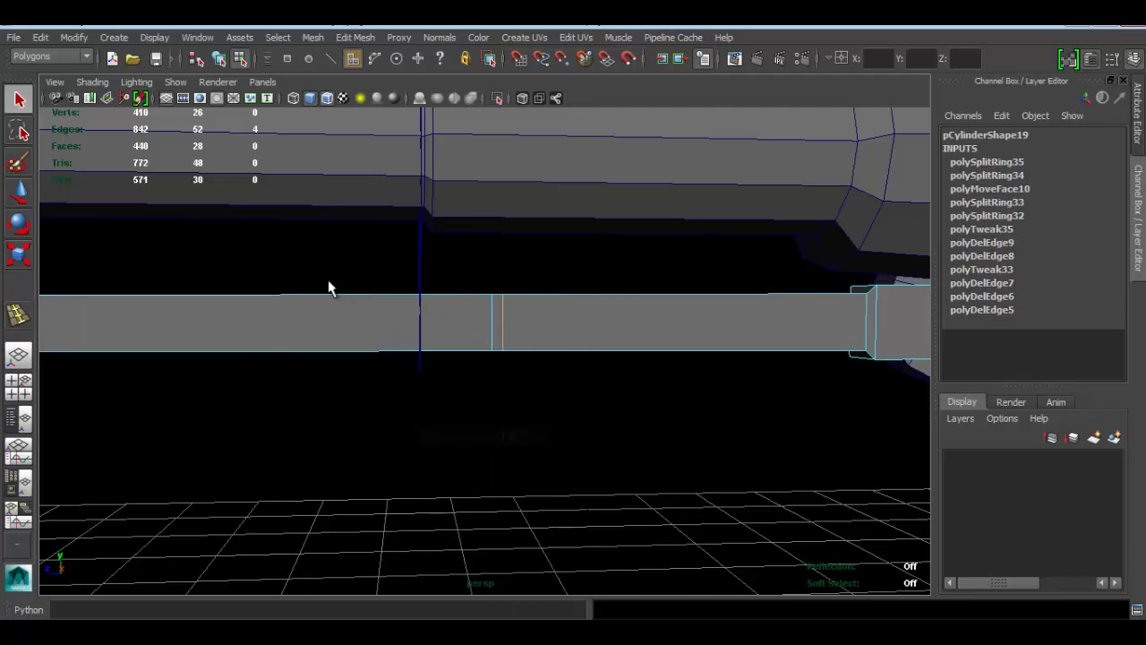
{"action": "scroll", "coordinate": [328, 287], "scroll_direction": "down", "scroll_amount": 3}
{"action": "scroll", "coordinate": [364, 336], "scroll_direction": "up", "scroll_amount": 3}
{"action": "left_click", "coordinate": [369, 327]}
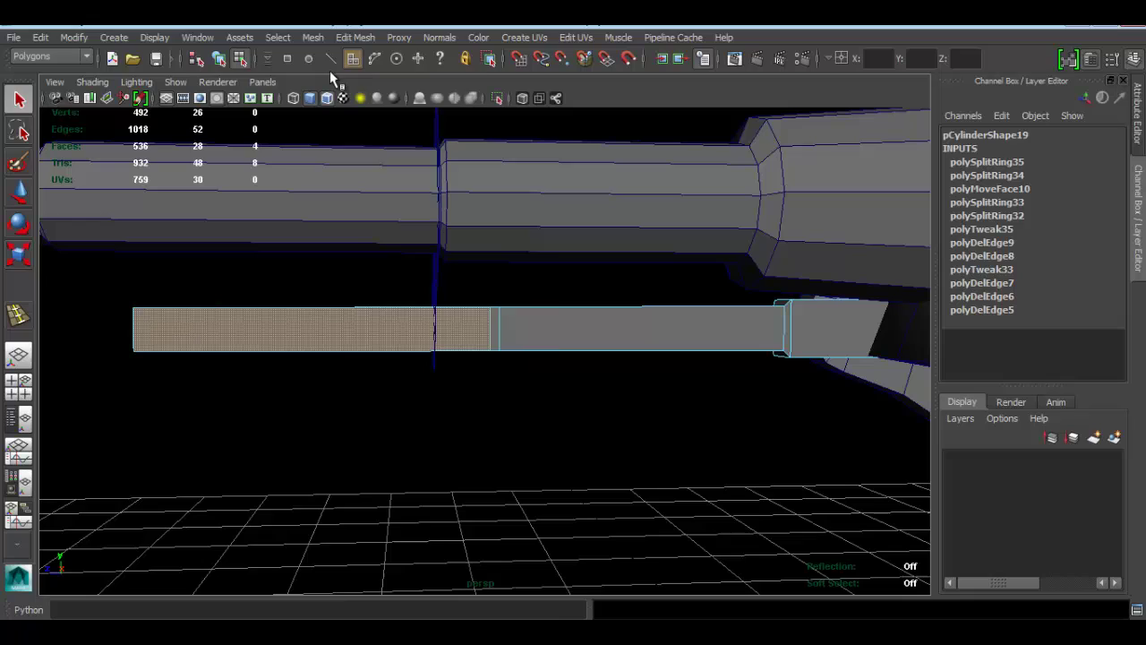
{"action": "left_click", "coordinate": [355, 40]}
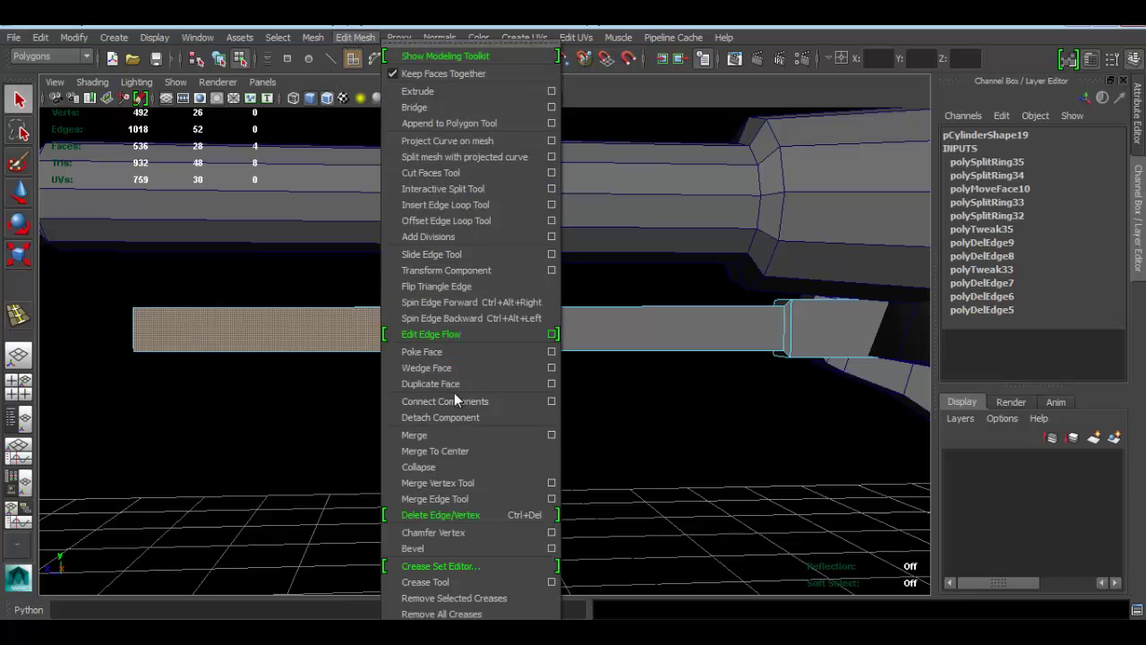
{"action": "left_click", "coordinate": [458, 269]}
{"action": "left_click_drag", "start_coordinate": [459, 269], "coordinate": [524, 367], "text": "alt"}
{"action": "left_click_drag", "start_coordinate": [377, 393], "coordinate": [379, 397]}
{"action": "right_click_drag", "start_coordinate": [557, 316], "coordinate": [626, 252]}
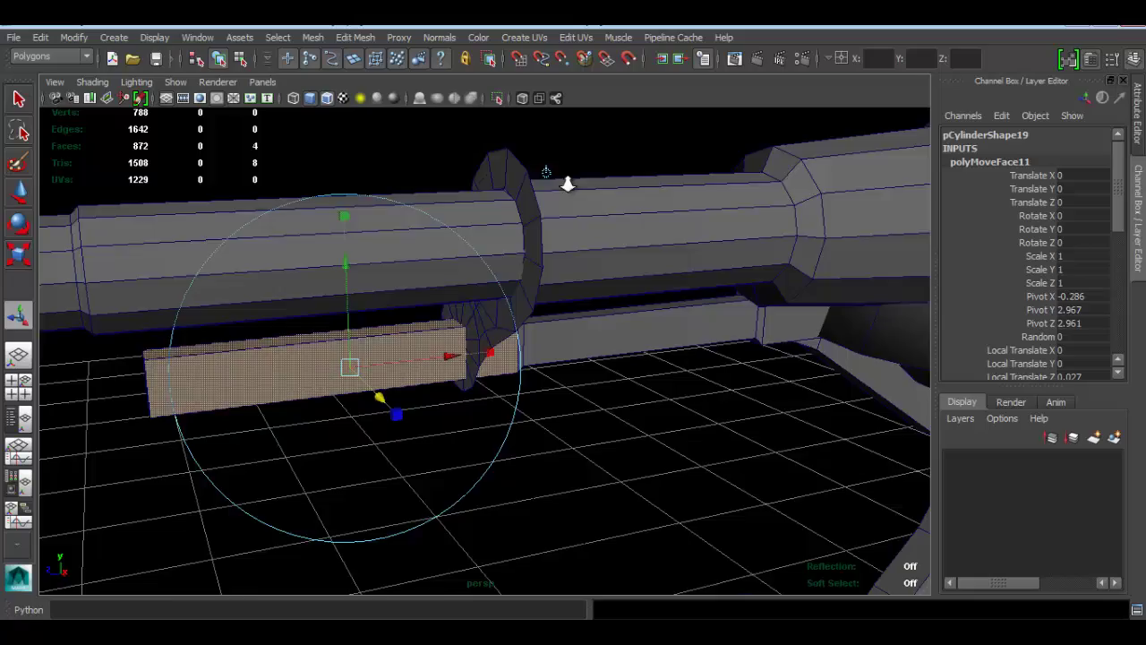
{"action": "scroll", "coordinate": [568, 184], "scroll_direction": "down", "scroll_amount": 3}
{"action": "left_click", "coordinate": [353, 171]}
{"action": "scroll", "coordinate": [450, 223], "scroll_direction": "down", "scroll_amount": 6}
{"action": "left_click_drag", "start_coordinate": [484, 287], "coordinate": [637, 301], "text": "alt"}
{"action": "left_click_drag", "start_coordinate": [709, 326], "coordinate": [383, 307], "text": "alt"}
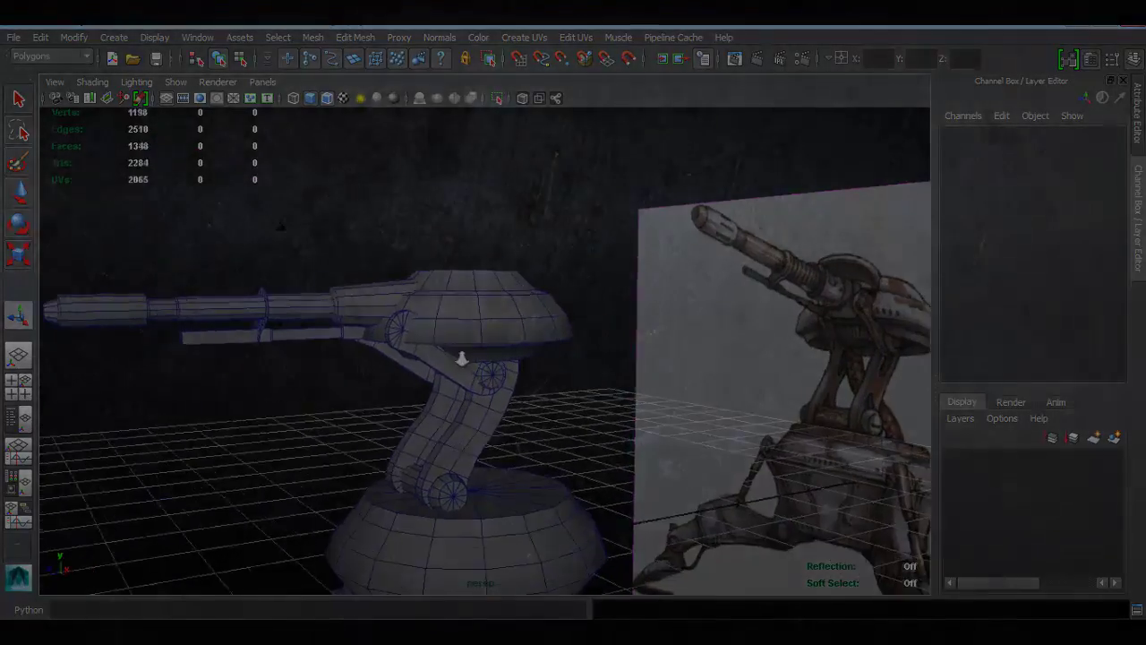